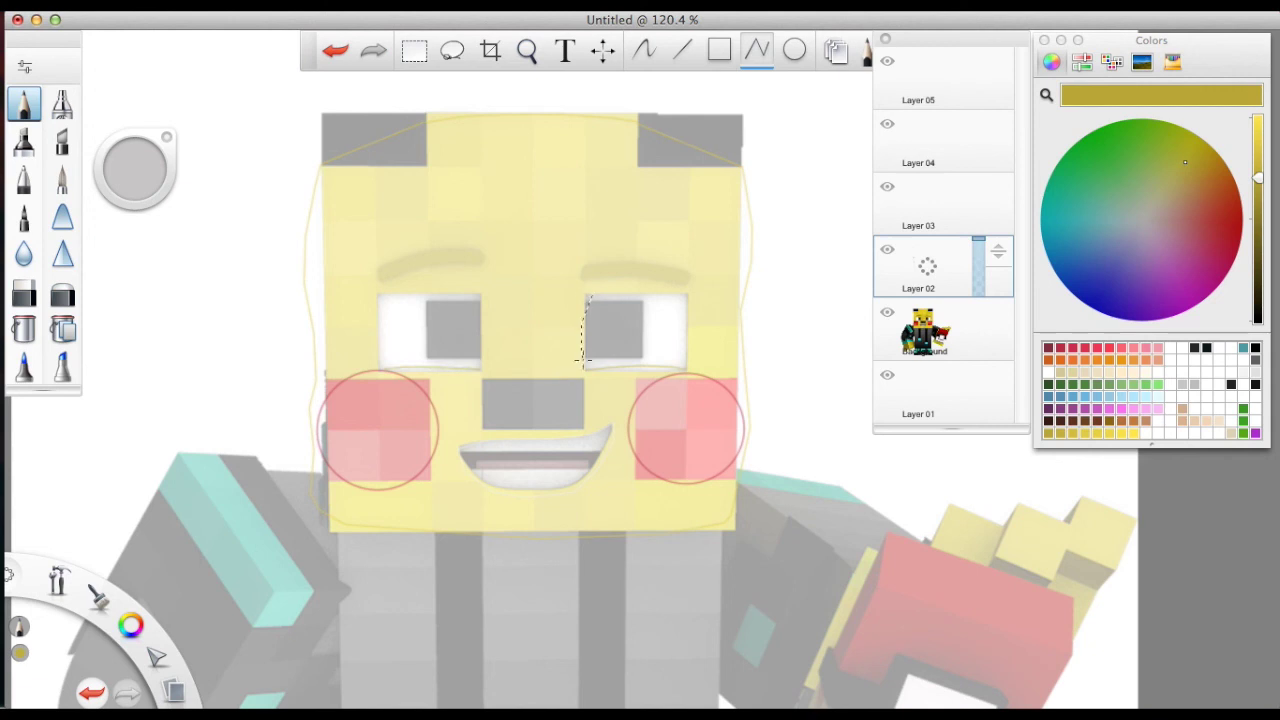
Outline the nose with a near-black ellipse fitted over the grey nose block
{"action": "left_click_drag", "start_coordinate": [1257, 178], "coordinate": [1257, 293]}
{"action": "left_click", "coordinate": [794, 50]}
{"action": "left_click_drag", "start_coordinate": [480, 374], "coordinate": [588, 432]}
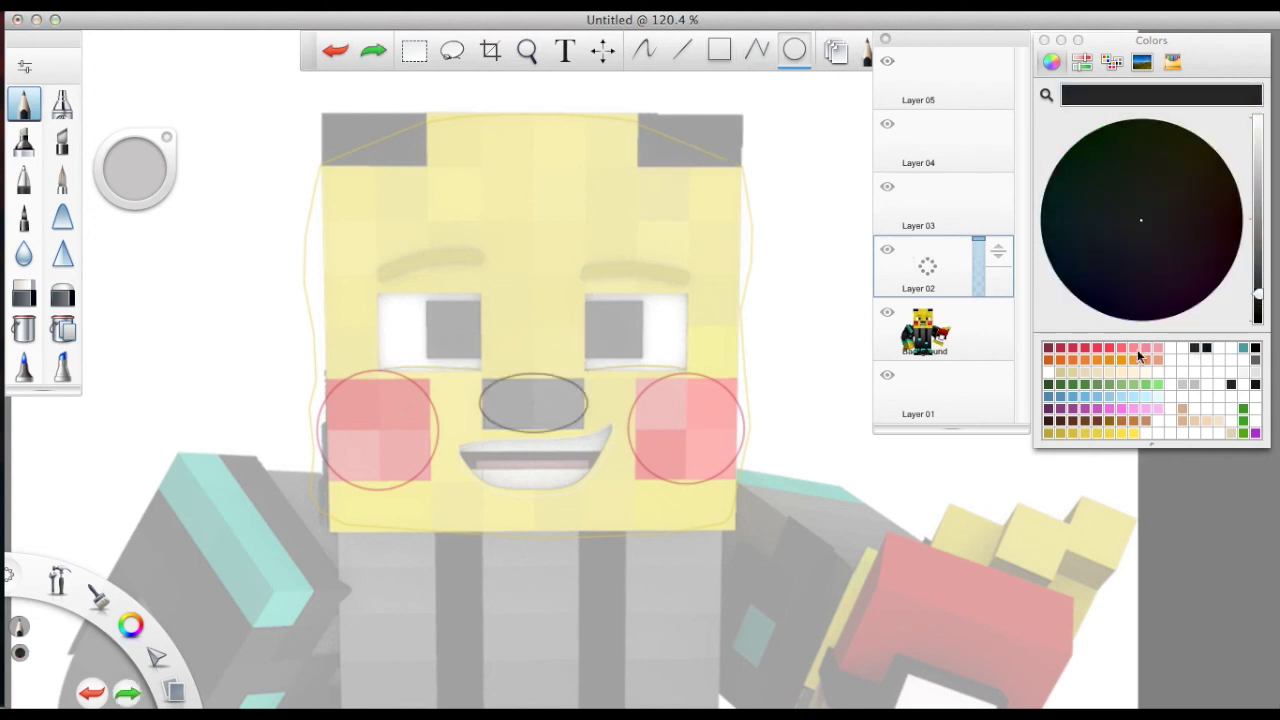
Trace the inner edges of both eyes and the outline of the mouth with thin white lines
{"action": "key", "text": "p"}
{"action": "double_click", "coordinate": [580, 318]}
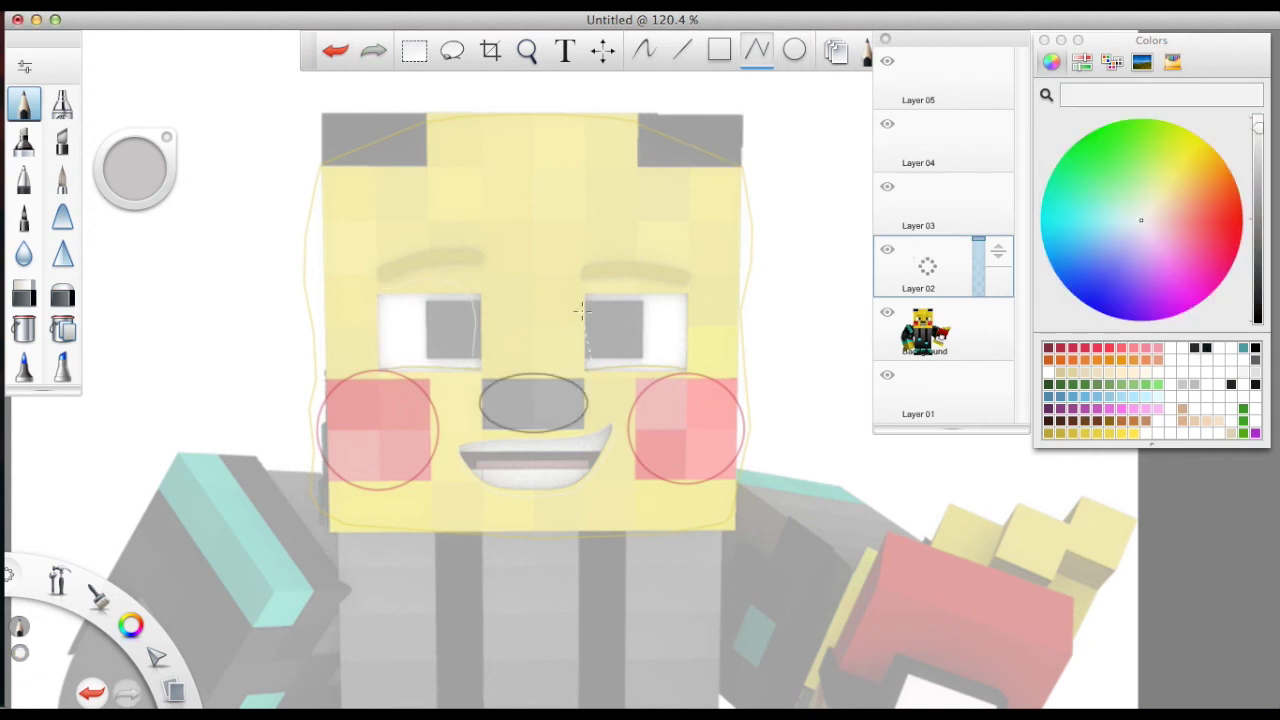
{"action": "key", "text": "l"}
{"action": "left_click_drag", "start_coordinate": [462, 455], "coordinate": [586, 466]}
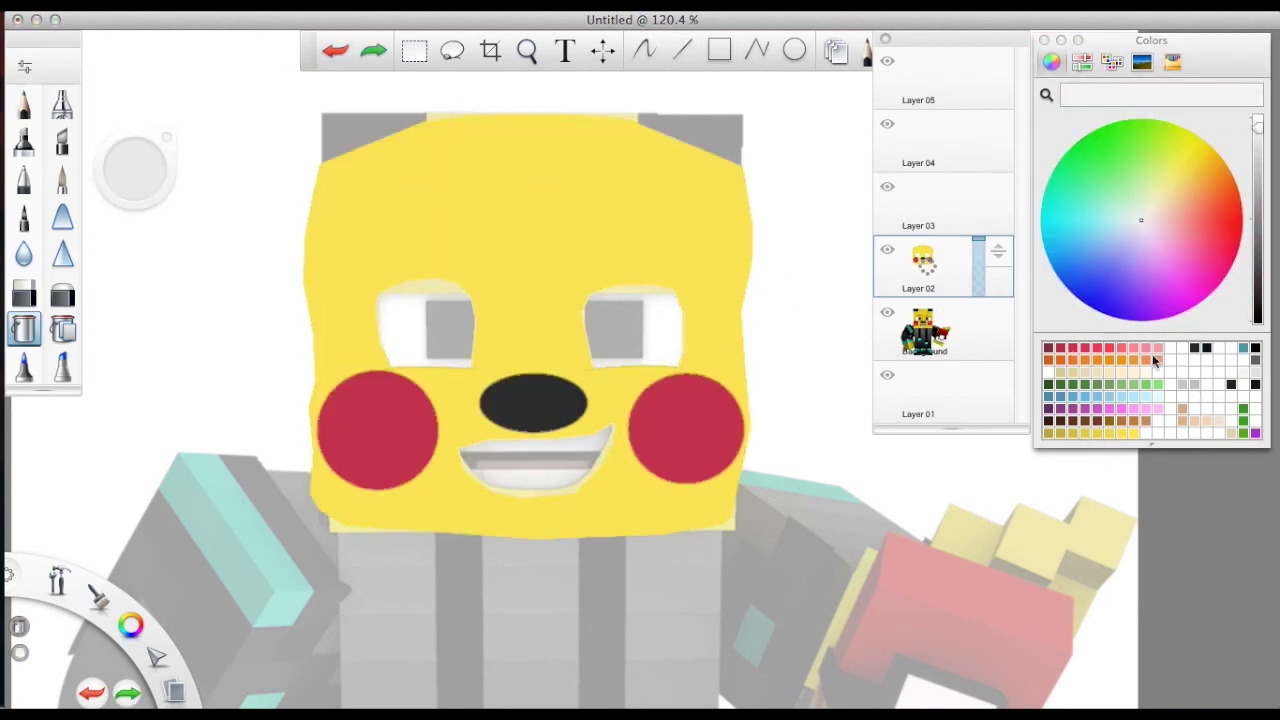
Airbrush the nose with its own near-black colour to give it a soft, blurred edge
{"action": "left_click", "coordinate": [62, 104]}
{"action": "left_click", "coordinate": [486, 392], "text": "alt"}
{"action": "mouse_move", "coordinate": [480, 400]}
{"action": "left_mouse_down"}
{"action": "mouse_move", "coordinate": [516, 413]}
{"action": "mouse_move", "coordinate": [500, 397]}
{"action": "mouse_move", "coordinate": [549, 381]}
{"action": "mouse_move", "coordinate": [525, 379]}
{"action": "mouse_move", "coordinate": [540, 418]}
{"action": "left_mouse_up"}
{"action": "key", "text": "e"}
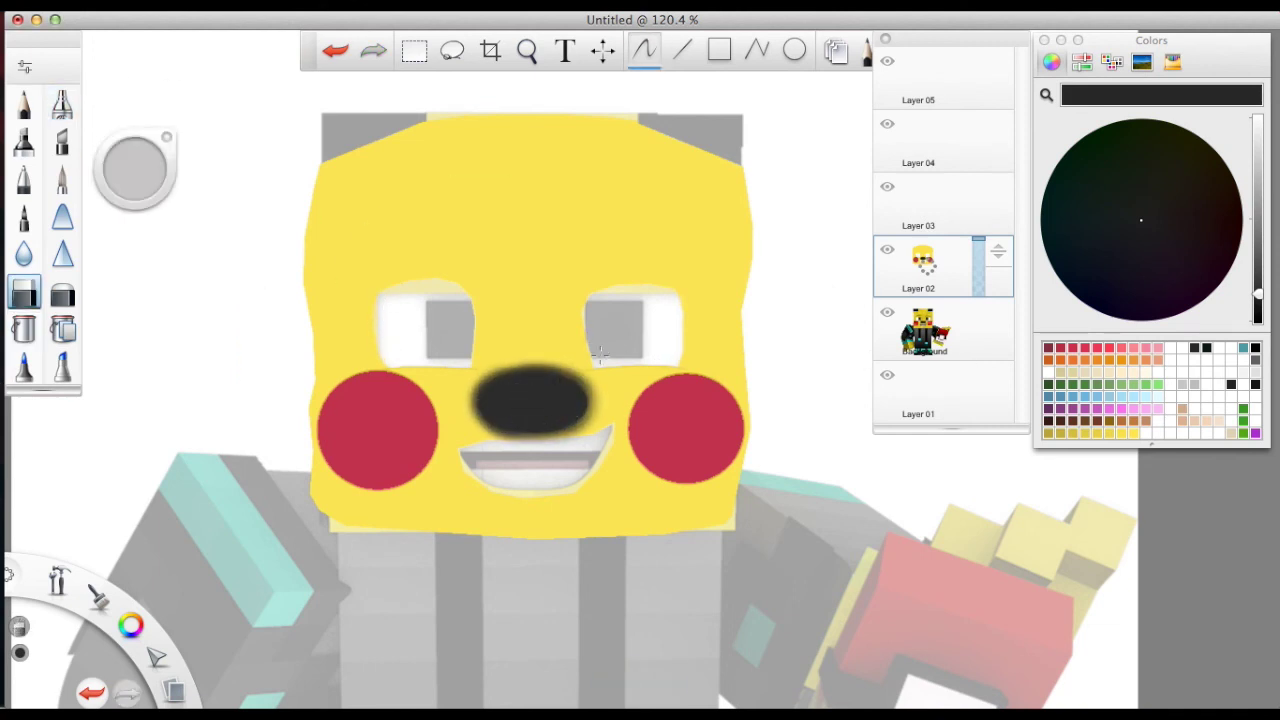
Undo the trial pupil and highlight outlines in the right eye
{"action": "key", "text": "ctrl+z"}
{"action": "key", "text": "ctrl+z"}
{"action": "key", "text": "ctrl+z"}
{"action": "key", "text": "ctrl+z"}
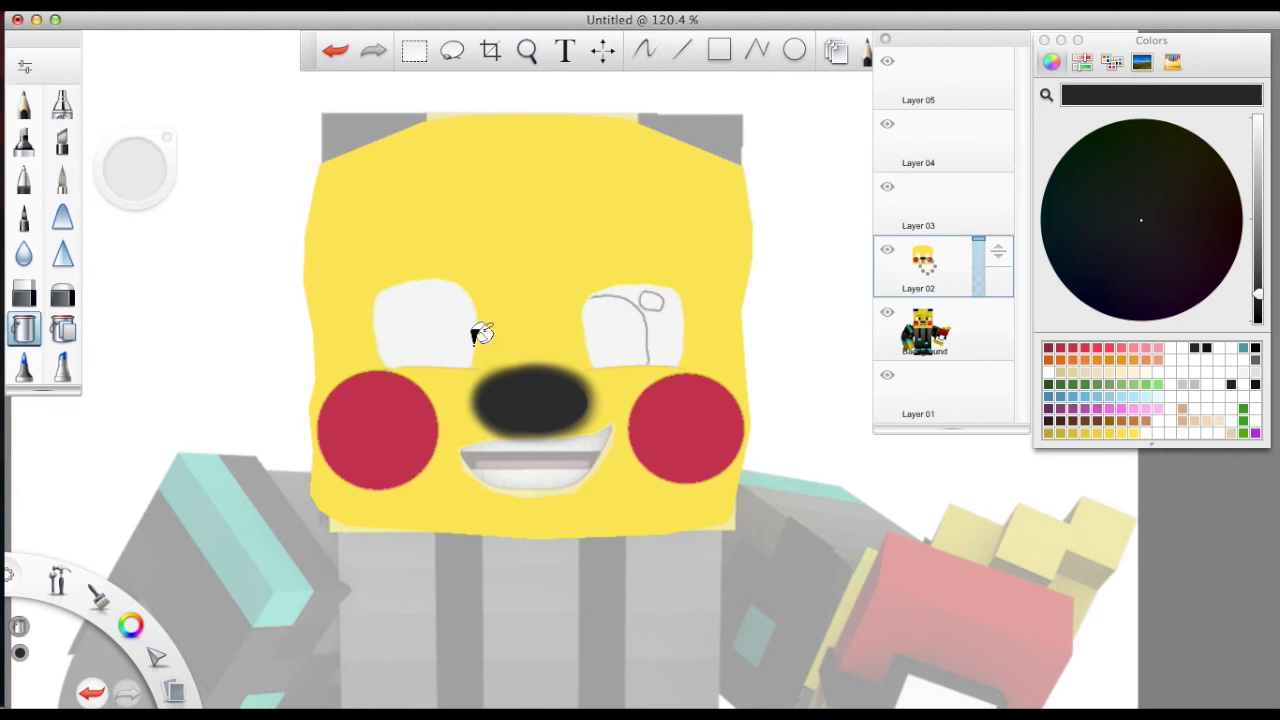
Airbrush the left cheek with brighter red to shade it and soften its edge
{"action": "left_click", "coordinate": [62, 104]}
{"action": "mouse_move", "coordinate": [430, 440]}
{"action": "left_mouse_down"}
{"action": "mouse_move", "coordinate": [360, 480]}
{"action": "mouse_move", "coordinate": [349, 400]}
{"action": "mouse_move", "coordinate": [349, 449]}
{"action": "mouse_move", "coordinate": [385, 428]}
{"action": "mouse_move", "coordinate": [354, 405]}
{"action": "mouse_move", "coordinate": [340, 430]}
{"action": "mouse_move", "coordinate": [371, 471]}
{"action": "left_mouse_up"}
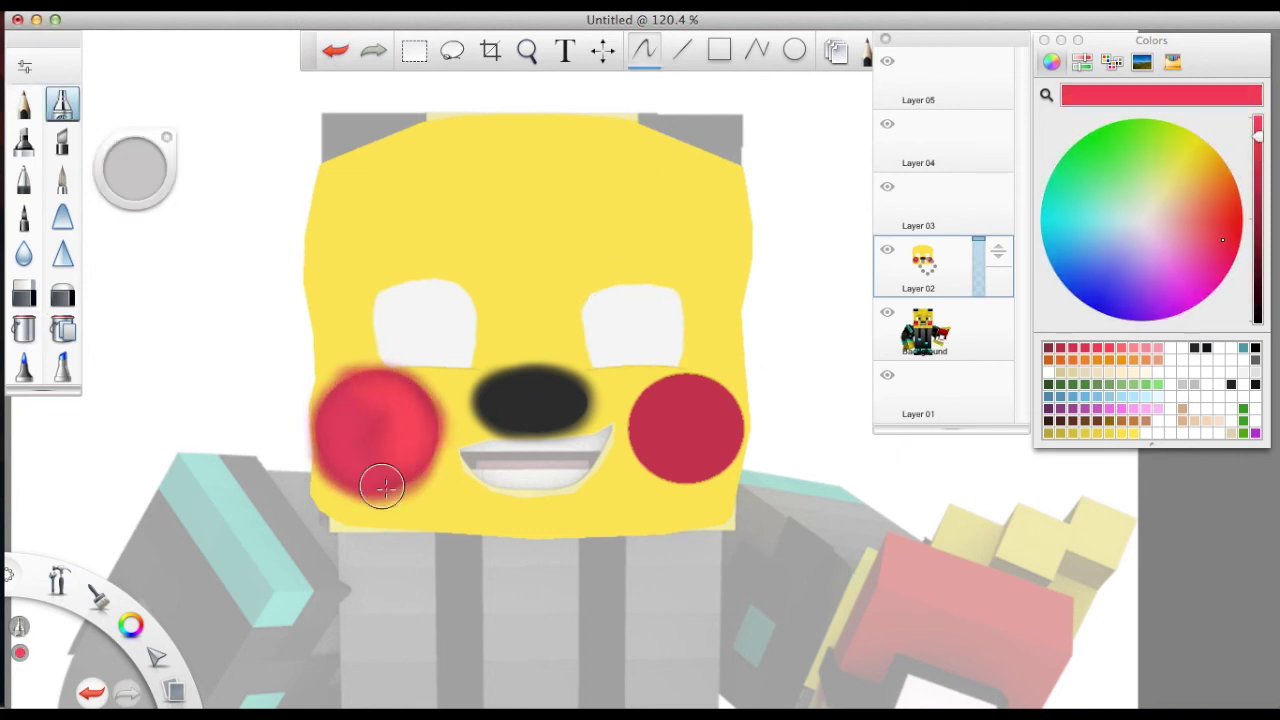
Try near-black pupils filling the lower inner part of both eyes, and a dark-yellow eyebrow
{"action": "left_click_drag", "start_coordinate": [657, 335], "coordinate": [588, 302]}
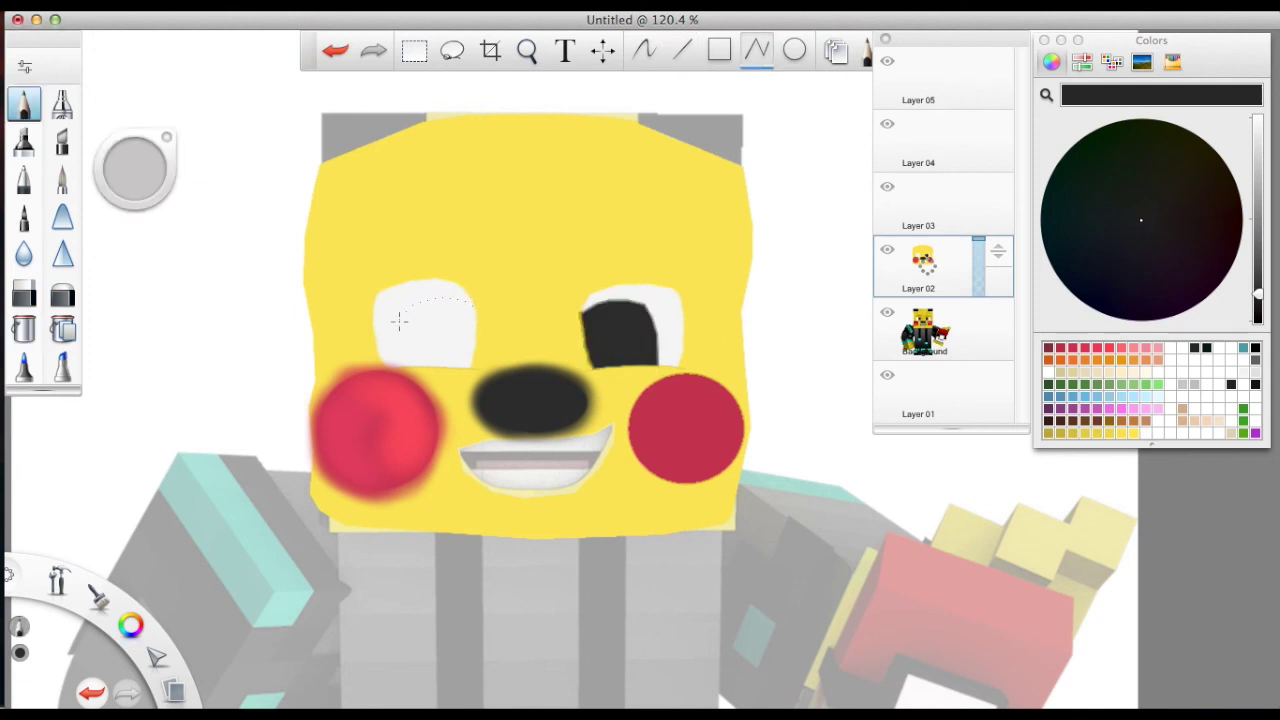
{"action": "left_click_drag", "start_coordinate": [400, 322], "coordinate": [457, 272]}
{"action": "left_click", "coordinate": [457, 272], "text": "alt"}
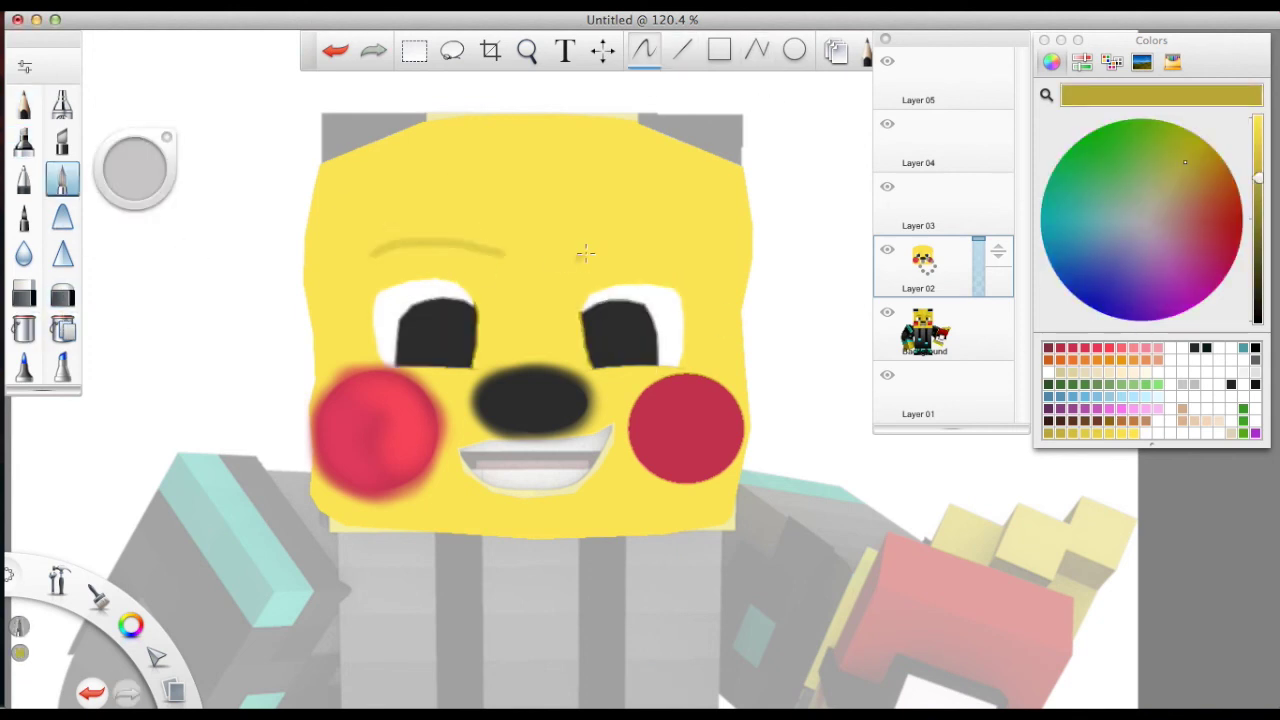
{"action": "left_click", "coordinate": [335, 50]}
{"action": "left_click", "coordinate": [335, 50]}
Try filling pupils bounded by a curved line running from the top to the bottom of each eye
{"action": "left_click_drag", "start_coordinate": [424, 283], "coordinate": [409, 364]}
{"action": "left_click_drag", "start_coordinate": [633, 287], "coordinate": [640, 364]}
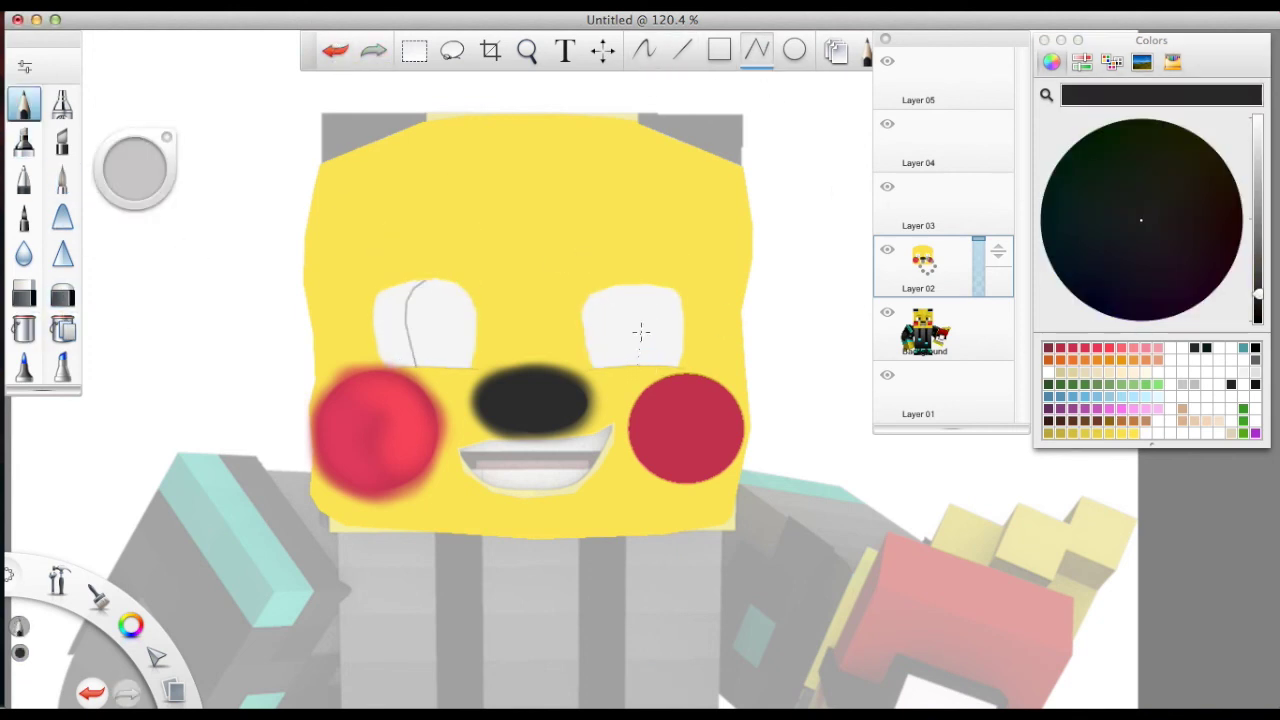
{"action": "left_click", "coordinate": [24, 330]}
{"action": "left_click", "coordinate": [428, 306]}
{"action": "left_click", "coordinate": [615, 320]}
{"action": "left_click", "coordinate": [335, 50]}
{"action": "left_click", "coordinate": [335, 50]}
{"action": "left_click", "coordinate": [335, 50]}
{"action": "left_click", "coordinate": [335, 50]}
Draw tall, rounded pupils on the inner side of both eyes and fill them near-black
{"action": "left_click_drag", "start_coordinate": [626, 285], "coordinate": [654, 365]}
{"action": "left_click", "coordinate": [24, 330]}
{"action": "left_click", "coordinate": [440, 320]}
{"action": "left_click", "coordinate": [618, 322]}
{"action": "mouse_move", "coordinate": [424, 283]}
{"action": "left_mouse_down"}
{"action": "mouse_move", "coordinate": [407, 365]}
{"action": "mouse_move", "coordinate": [478, 368]}
{"action": "left_mouse_up"}
Brush the pupil and eye edges smooth using near-black, the face's yellow and white
{"action": "left_click", "coordinate": [63, 176]}
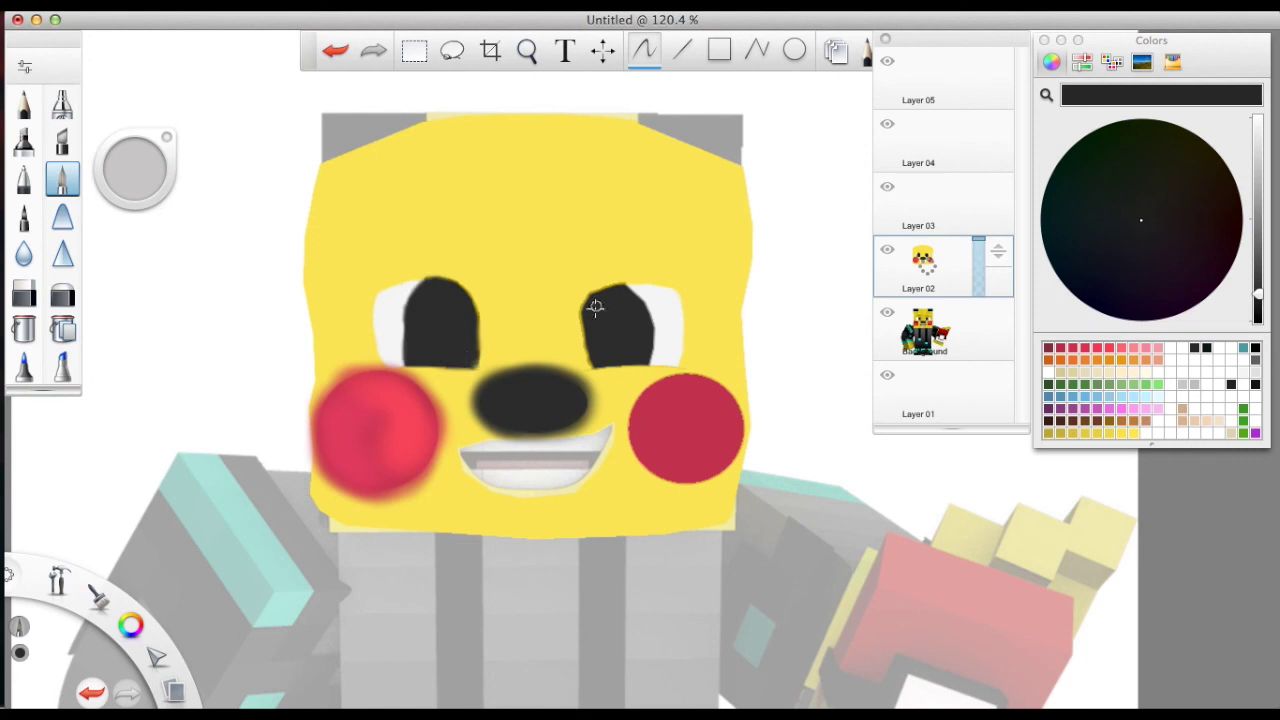
{"action": "left_click", "coordinate": [641, 370], "text": "alt"}
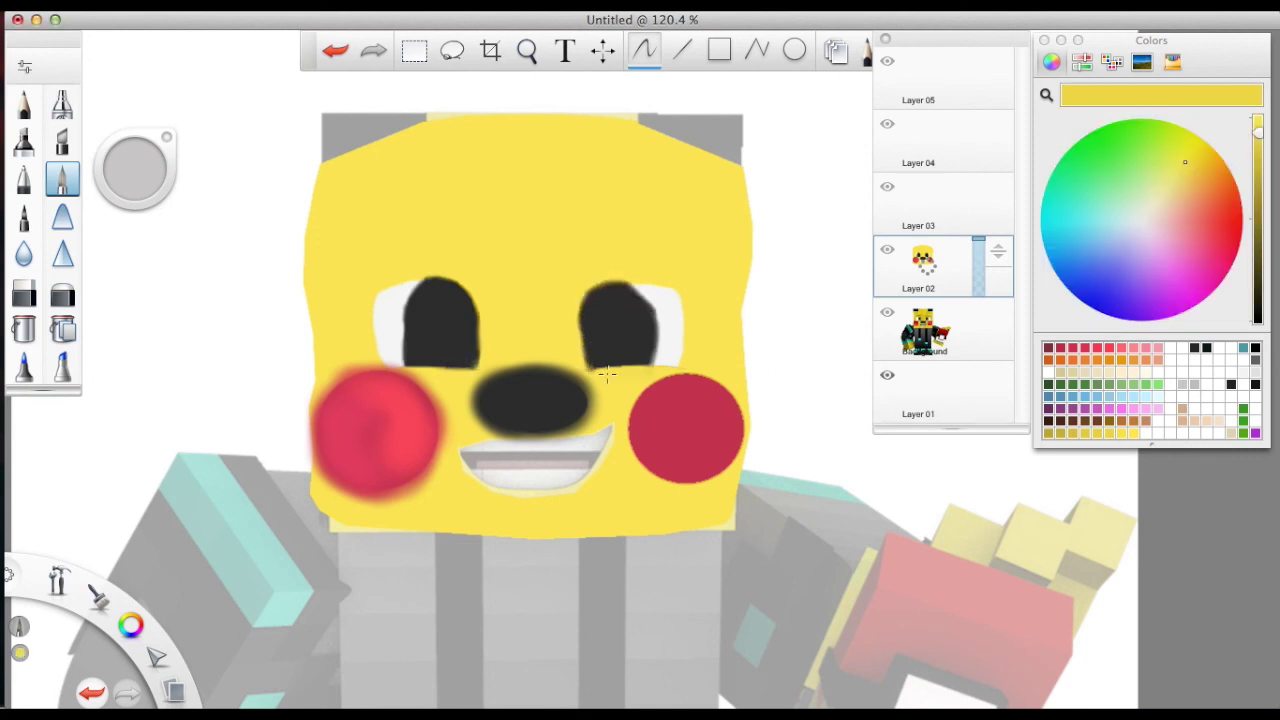
{"action": "left_click", "coordinate": [668, 287], "text": "alt"}
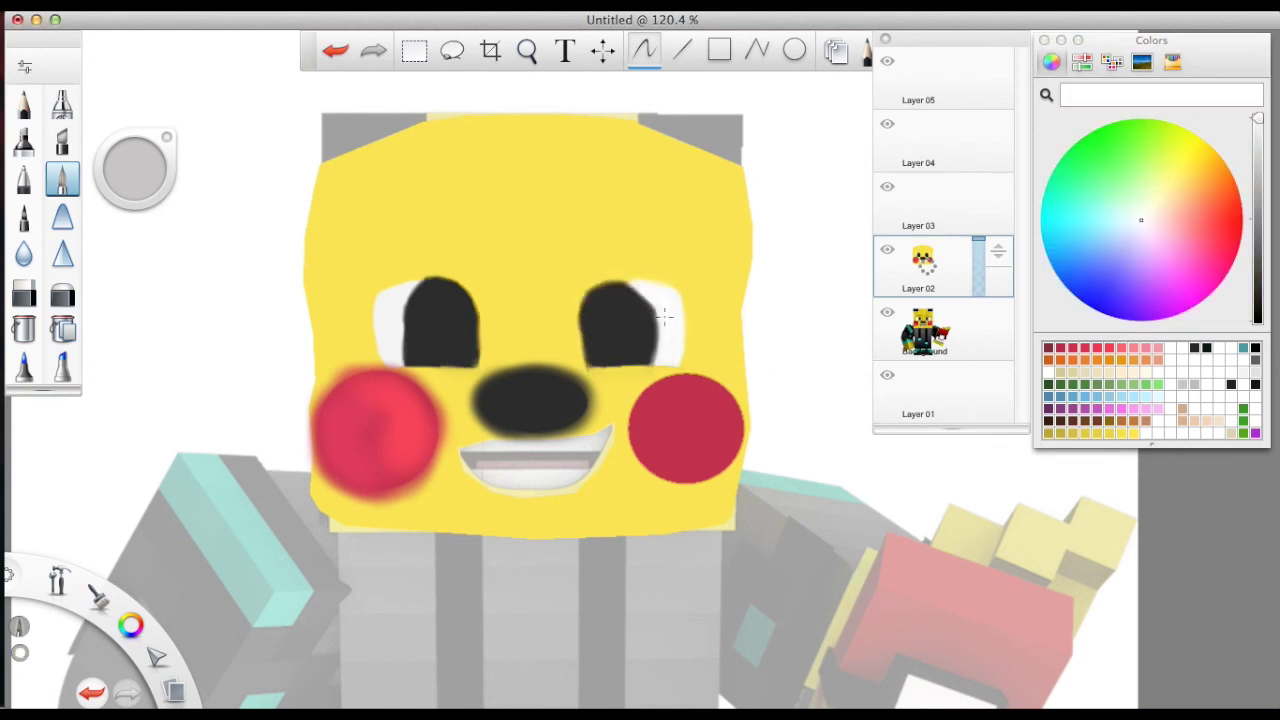
{"action": "left_click_drag", "start_coordinate": [403, 320], "coordinate": [404, 356]}
Paint the upper and lower teeth in the mouth solid white
{"action": "key", "text": "l"}
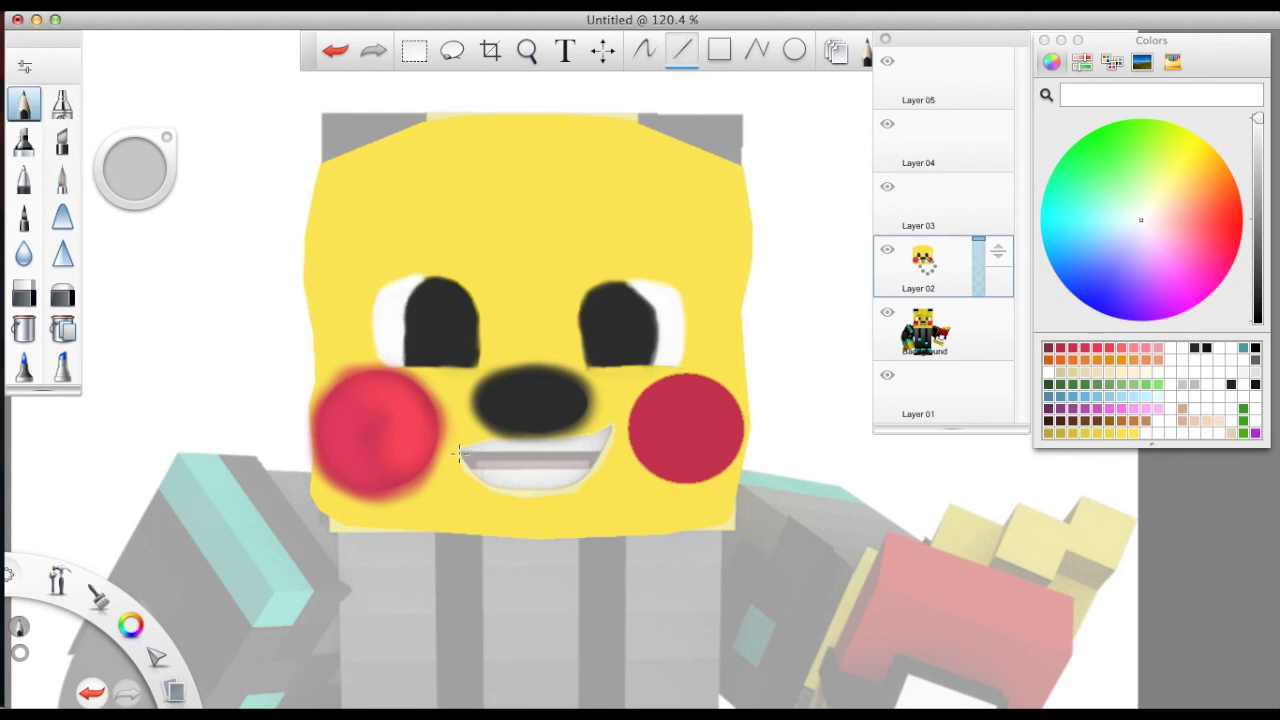
{"action": "left_click_drag", "start_coordinate": [566, 476], "coordinate": [580, 476]}
{"action": "key", "text": "m"}
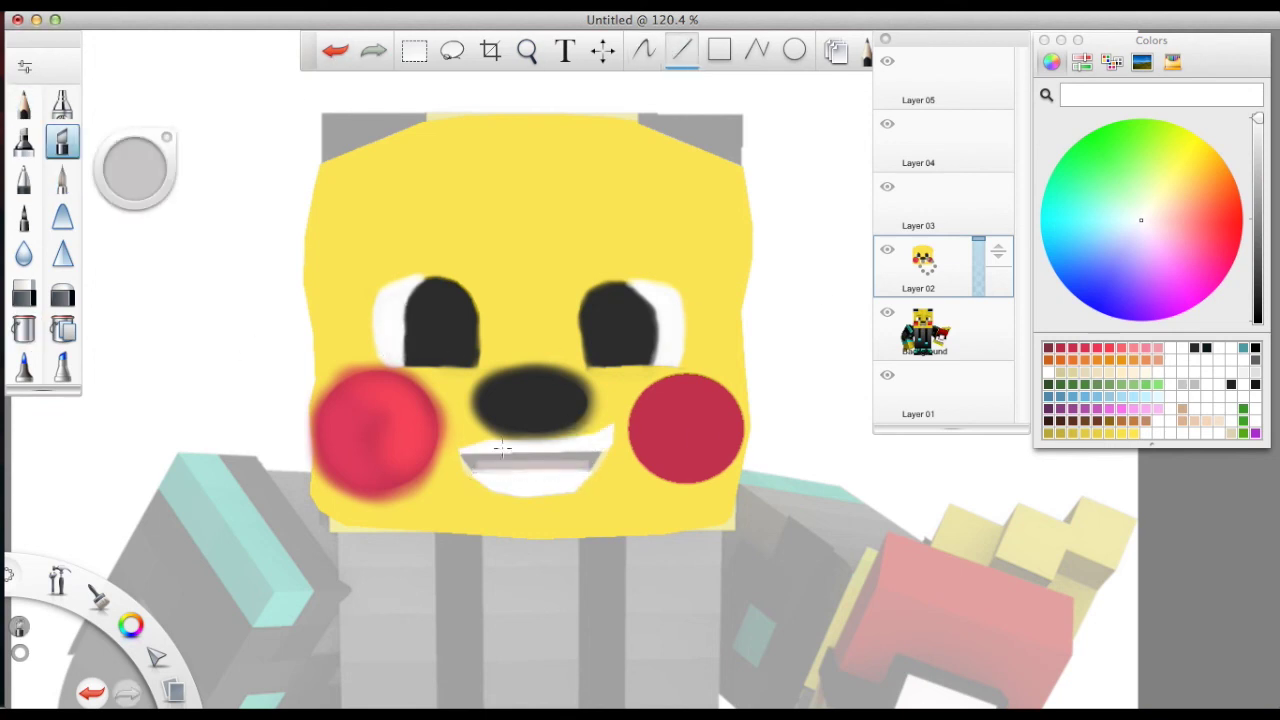
Paint the mouth interior dark red with a pink tongue, and airbrush a darker yellow shadow beneath the mouth
{"action": "left_click", "coordinate": [1116, 349]}
{"action": "mouse_move", "coordinate": [484, 468]}
{"action": "left_mouse_down"}
{"action": "mouse_move", "coordinate": [575, 470]}
{"action": "mouse_move", "coordinate": [582, 495]}
{"action": "mouse_move", "coordinate": [500, 503]}
{"action": "left_mouse_up"}
{"action": "left_click", "coordinate": [1100, 432]}
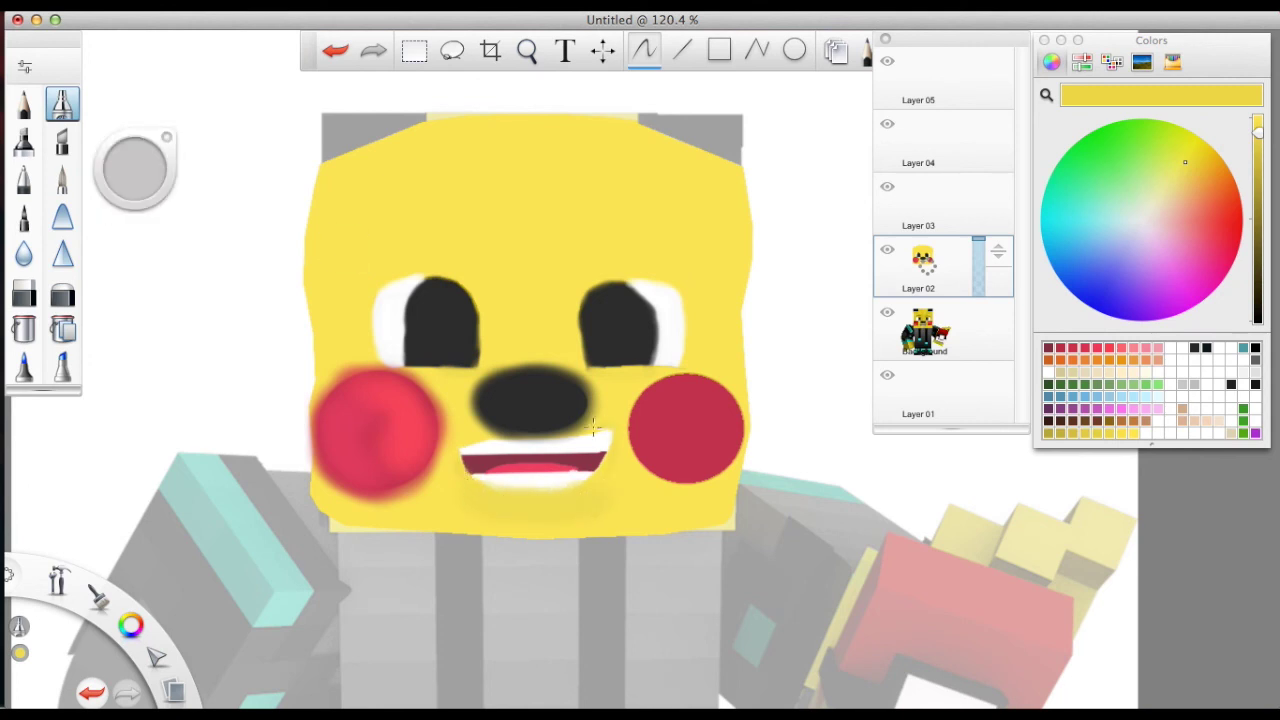
{"action": "left_click", "coordinate": [470, 455], "text": "alt"}
{"action": "left_click", "coordinate": [540, 458], "text": "alt"}
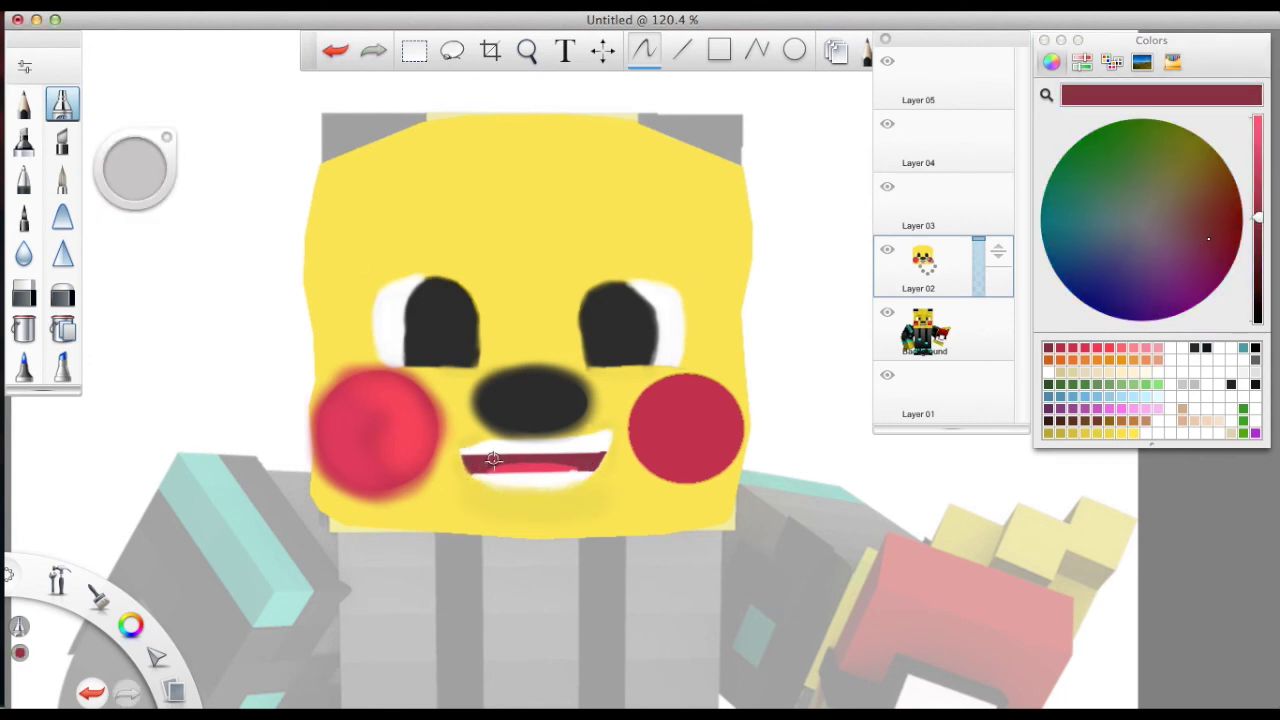
Airbrush the right cheek with soft light and dark red shading to match the left cheek
{"action": "mouse_move", "coordinate": [640, 380]}
{"action": "left_mouse_down"}
{"action": "mouse_move", "coordinate": [650, 470]}
{"action": "mouse_move", "coordinate": [735, 440]}
{"action": "mouse_move", "coordinate": [720, 403]}
{"action": "mouse_move", "coordinate": [674, 423]}
{"action": "mouse_move", "coordinate": [709, 424]}
{"action": "left_mouse_up"}
{"action": "left_click", "coordinate": [640, 429], "text": "alt"}
{"action": "left_click", "coordinate": [337, 400], "text": "alt"}
Paint soft dark-yellow eyebrows, an arched one above the left eye and a flatter one above the right
{"action": "left_click", "coordinate": [700, 350], "text": "alt"}
{"action": "key", "text": "m"}
{"action": "key", "text": "super+z"}
{"action": "key", "text": "shift+super+z"}
{"action": "left_click", "coordinate": [64, 105]}
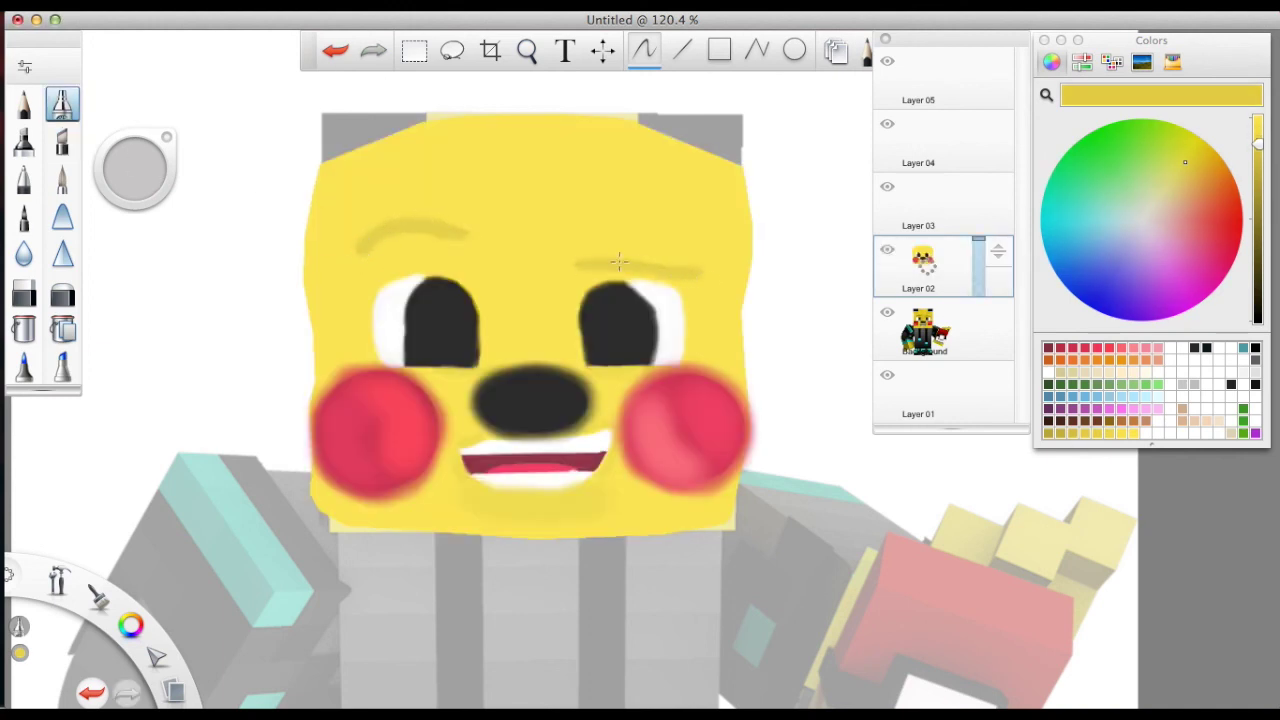
Try outlining pointed ears in near-black at the upper corners of the head
{"action": "left_click", "coordinate": [1195, 348]}
{"action": "key", "text": "p"}
{"action": "left_click_drag", "start_coordinate": [634, 137], "coordinate": [714, 109]}
{"action": "left_click_drag", "start_coordinate": [315, 155], "coordinate": [430, 150]}
{"action": "key", "text": "super+z"}
{"action": "scroll", "coordinate": [517, 154], "scroll_direction": "up", "scroll_amount": 3}
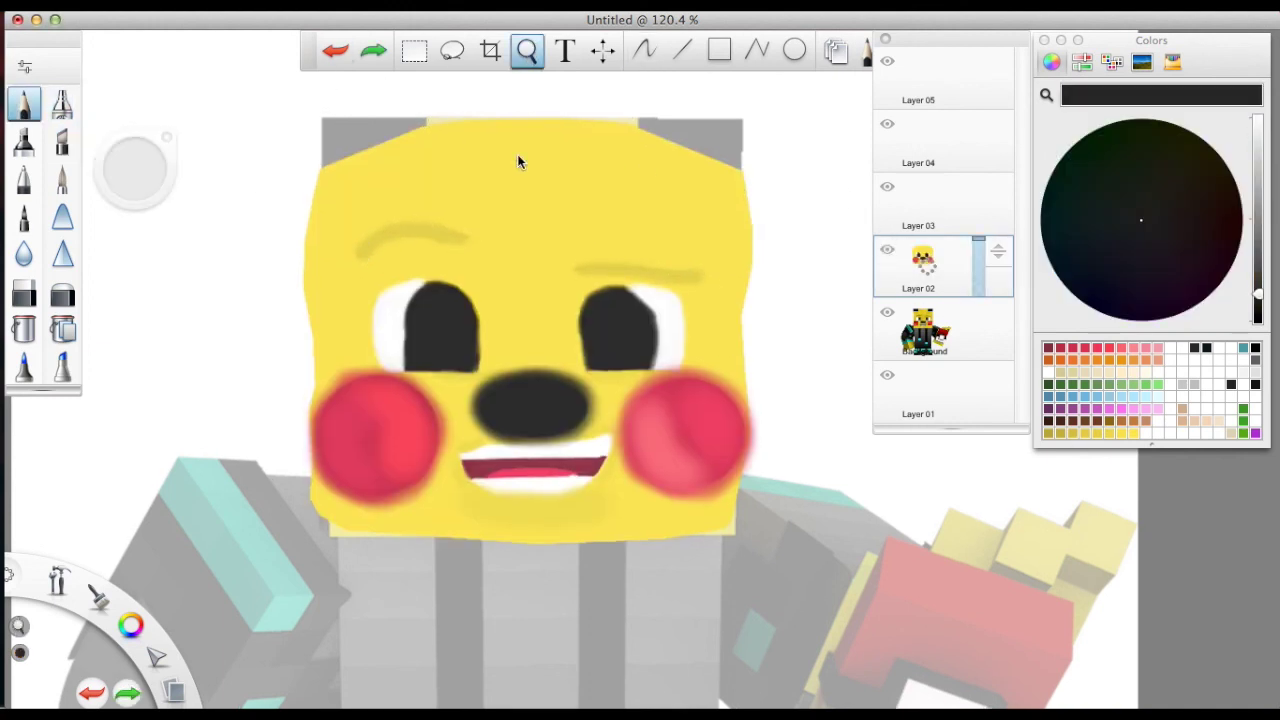
{"action": "left_click_drag", "start_coordinate": [647, 215], "coordinate": [670, 150]}
{"action": "key", "text": "super+z"}
{"action": "key", "text": "super+z"}
Try larger, outward-curving near-black ear outlines on both sides of the head, and undo them
{"action": "left_click_drag", "start_coordinate": [760, 183], "coordinate": [747, 232]}
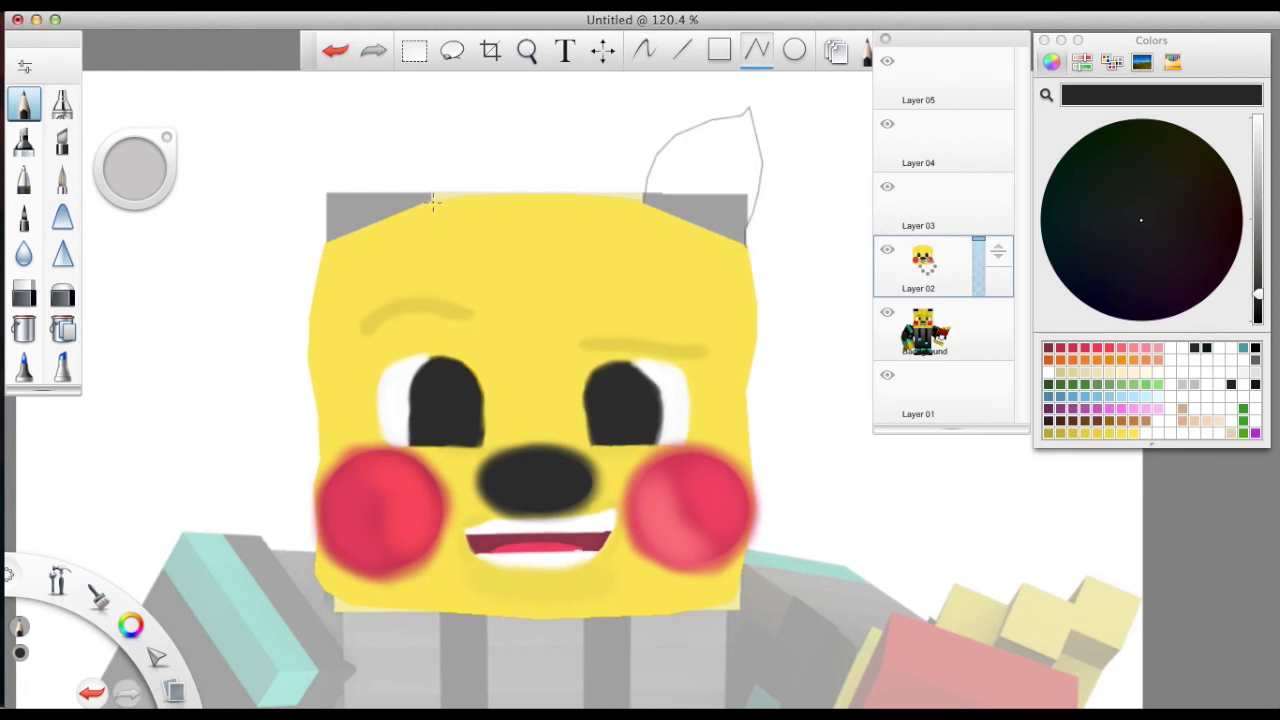
{"action": "left_click_drag", "start_coordinate": [305, 200], "coordinate": [324, 242]}
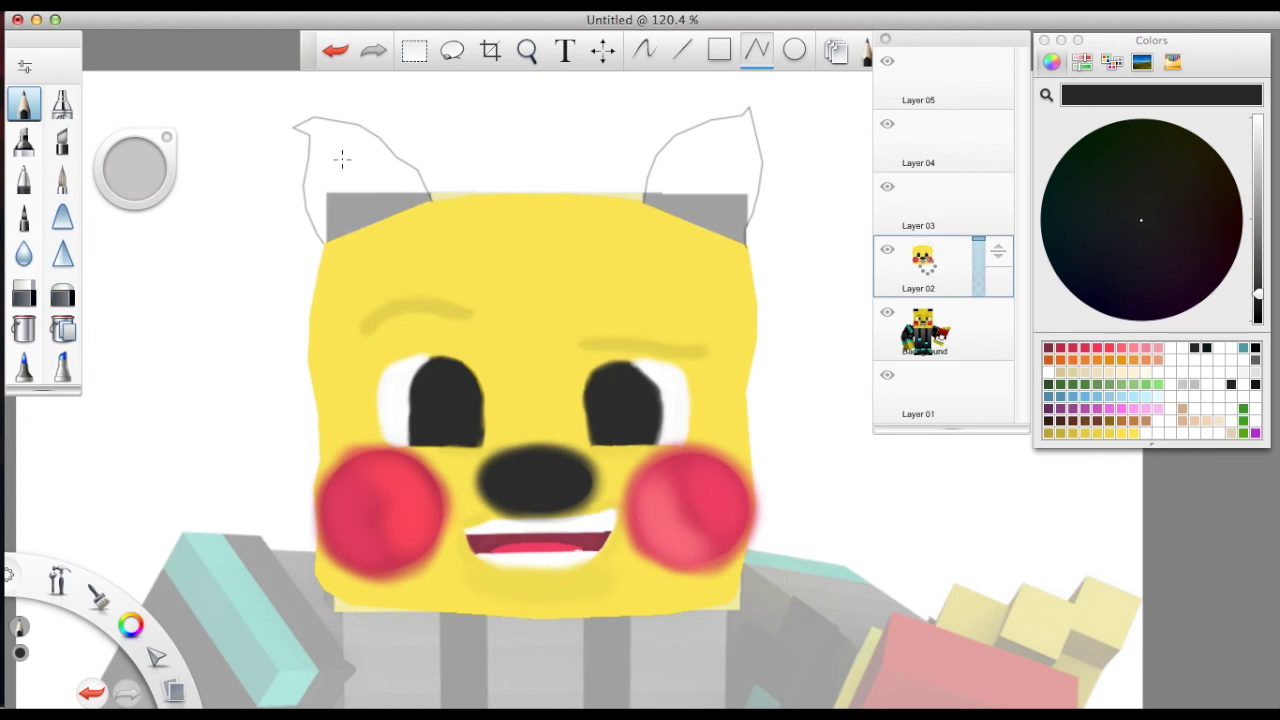
{"action": "left_click", "coordinate": [643, 50]}
{"action": "left_click", "coordinate": [61, 103]}
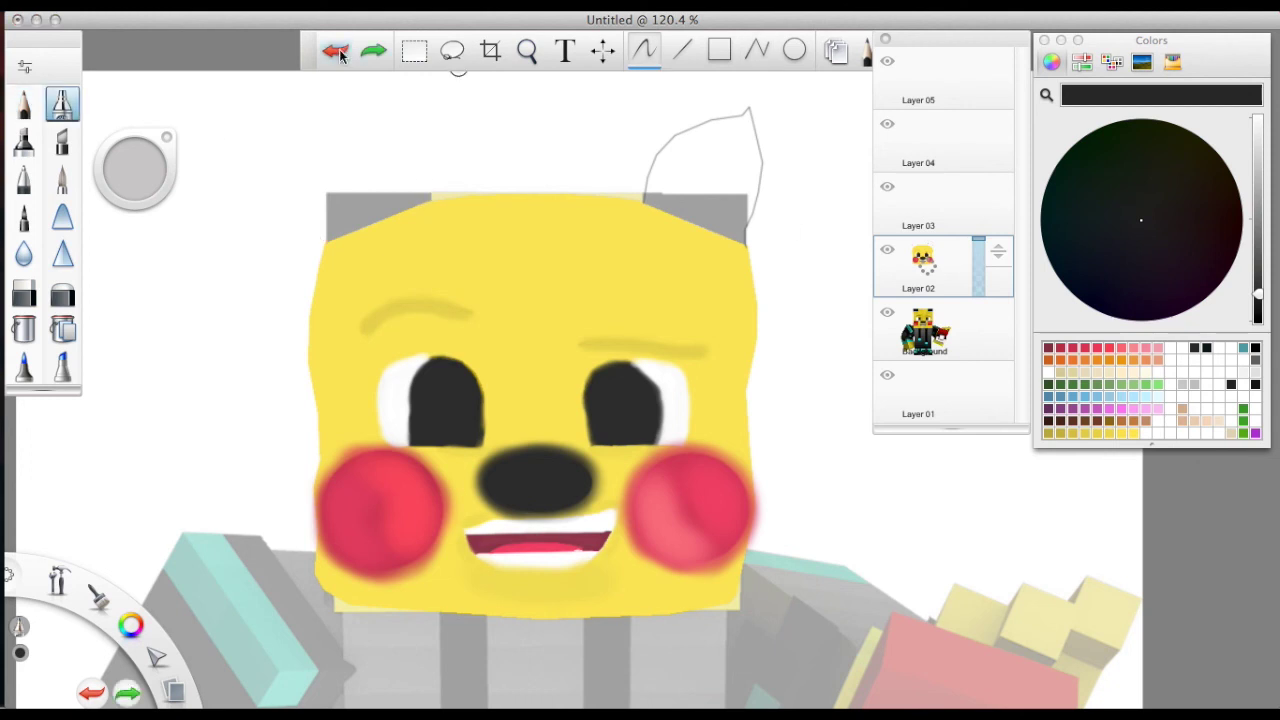
{"action": "key", "text": "ctrl+z"}
Draw two pointed ears over the grey corners of the head and colour them dark yellow
{"action": "left_click", "coordinate": [1185, 162]}
{"action": "left_click_drag", "start_coordinate": [617, 186], "coordinate": [745, 243]}
{"action": "left_click", "coordinate": [24, 103]}
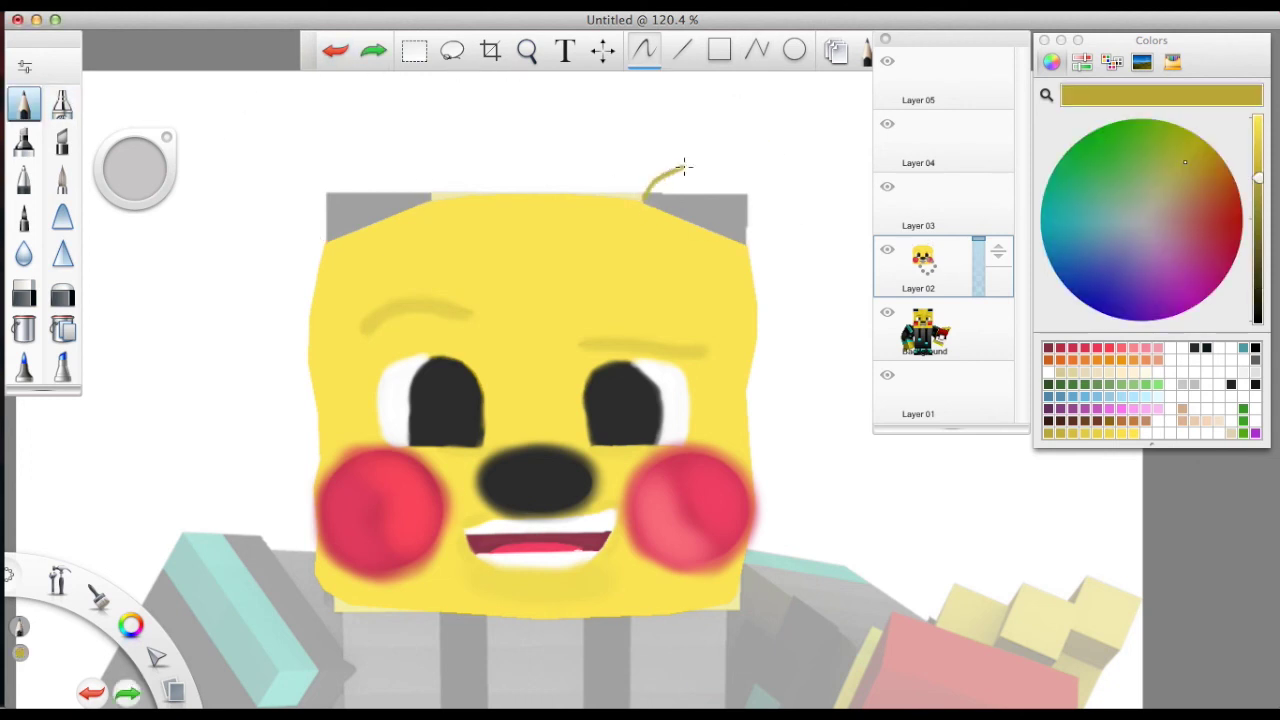
{"action": "left_click", "coordinate": [1080, 432]}
{"action": "mouse_move", "coordinate": [645, 195]}
{"action": "left_mouse_down"}
{"action": "mouse_move", "coordinate": [757, 189]}
{"action": "mouse_move", "coordinate": [750, 243]}
{"action": "left_mouse_up"}
{"action": "mouse_move", "coordinate": [432, 195]}
{"action": "left_mouse_down"}
{"action": "mouse_move", "coordinate": [420, 140]}
{"action": "mouse_move", "coordinate": [340, 120]}
{"action": "left_mouse_up"}
{"action": "key", "text": "ctrl+z"}
{"action": "mouse_move", "coordinate": [330, 200]}
{"action": "left_mouse_down"}
{"action": "mouse_move", "coordinate": [343, 120]}
{"action": "mouse_move", "coordinate": [420, 200]}
{"action": "left_mouse_up"}
{"action": "left_click_drag", "start_coordinate": [720, 130], "coordinate": [700, 210]}
Outline jagged tips on both ears and paint them solid near-black
{"action": "left_click", "coordinate": [1255, 347]}
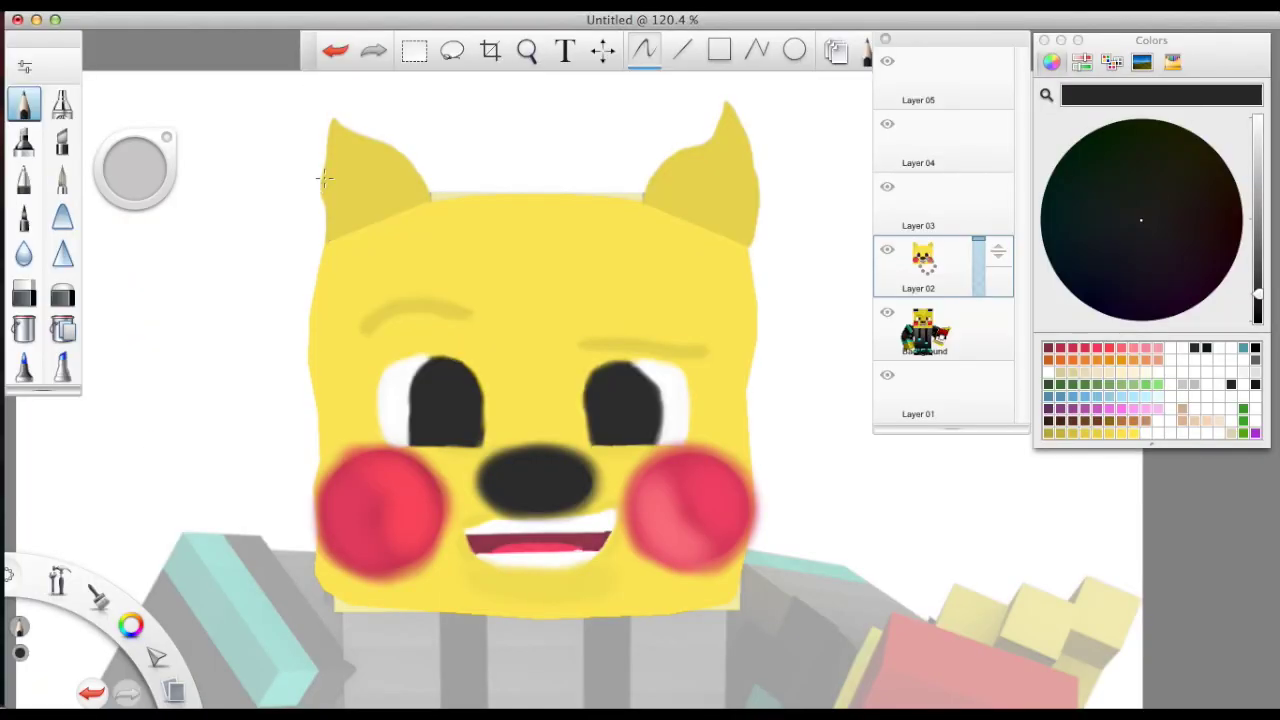
{"action": "mouse_move", "coordinate": [326, 203]}
{"action": "left_mouse_down"}
{"action": "mouse_move", "coordinate": [390, 148]}
{"action": "mouse_move", "coordinate": [331, 121]}
{"action": "mouse_move", "coordinate": [323, 204]}
{"action": "left_mouse_up"}
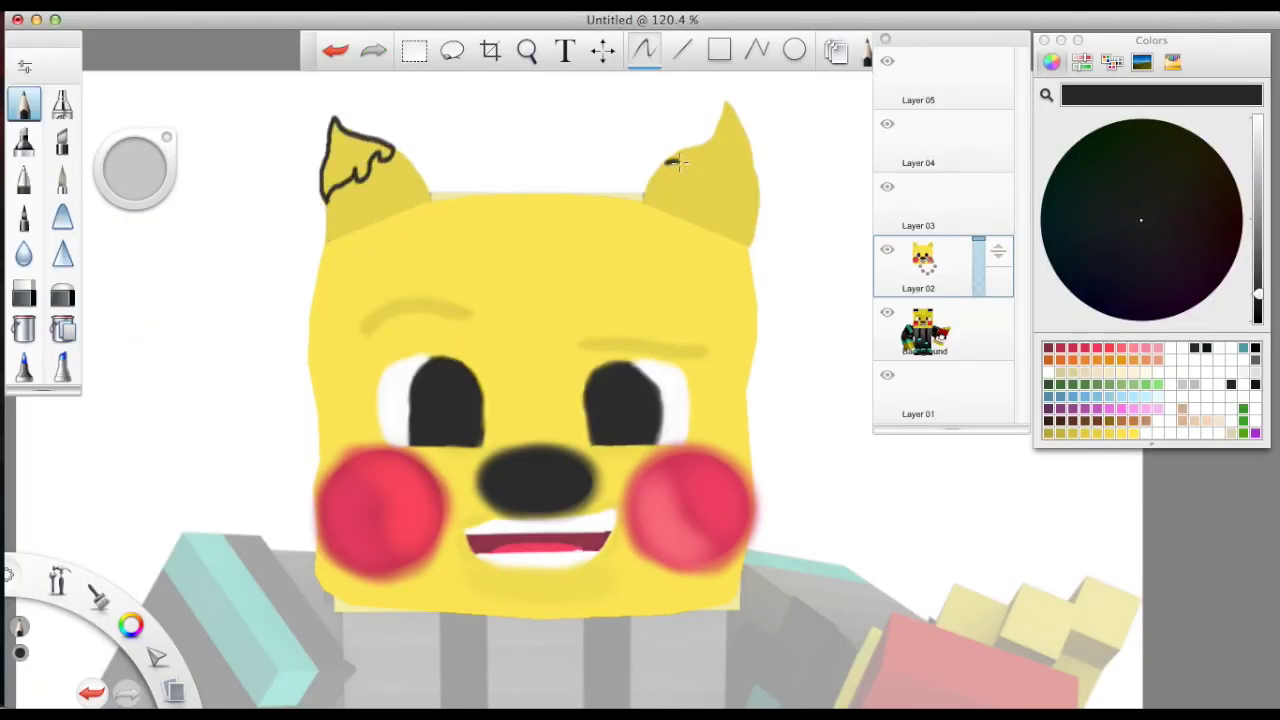
{"action": "left_click_drag", "start_coordinate": [668, 170], "coordinate": [760, 205]}
{"action": "left_click_drag", "start_coordinate": [745, 160], "coordinate": [672, 110]}
{"action": "left_click", "coordinate": [62, 103]}
{"action": "left_click_drag", "start_coordinate": [680, 190], "coordinate": [735, 120]}
{"action": "mouse_move", "coordinate": [330, 195]}
{"action": "left_mouse_down"}
{"action": "mouse_move", "coordinate": [337, 148]}
{"action": "mouse_move", "coordinate": [361, 172]}
{"action": "mouse_move", "coordinate": [326, 188]}
{"action": "mouse_move", "coordinate": [334, 126]}
{"action": "mouse_move", "coordinate": [388, 158]}
{"action": "left_mouse_up"}
{"action": "mouse_move", "coordinate": [690, 160]}
{"action": "left_mouse_down"}
{"action": "mouse_move", "coordinate": [756, 199]}
{"action": "mouse_move", "coordinate": [699, 152]}
{"action": "mouse_move", "coordinate": [740, 141]}
{"action": "mouse_move", "coordinate": [757, 201]}
{"action": "left_mouse_up"}
Blend the ear bases into the head with soft yellow and deepen the eyebrows with darker yellow
{"action": "left_click", "coordinate": [423, 206], "text": "alt"}
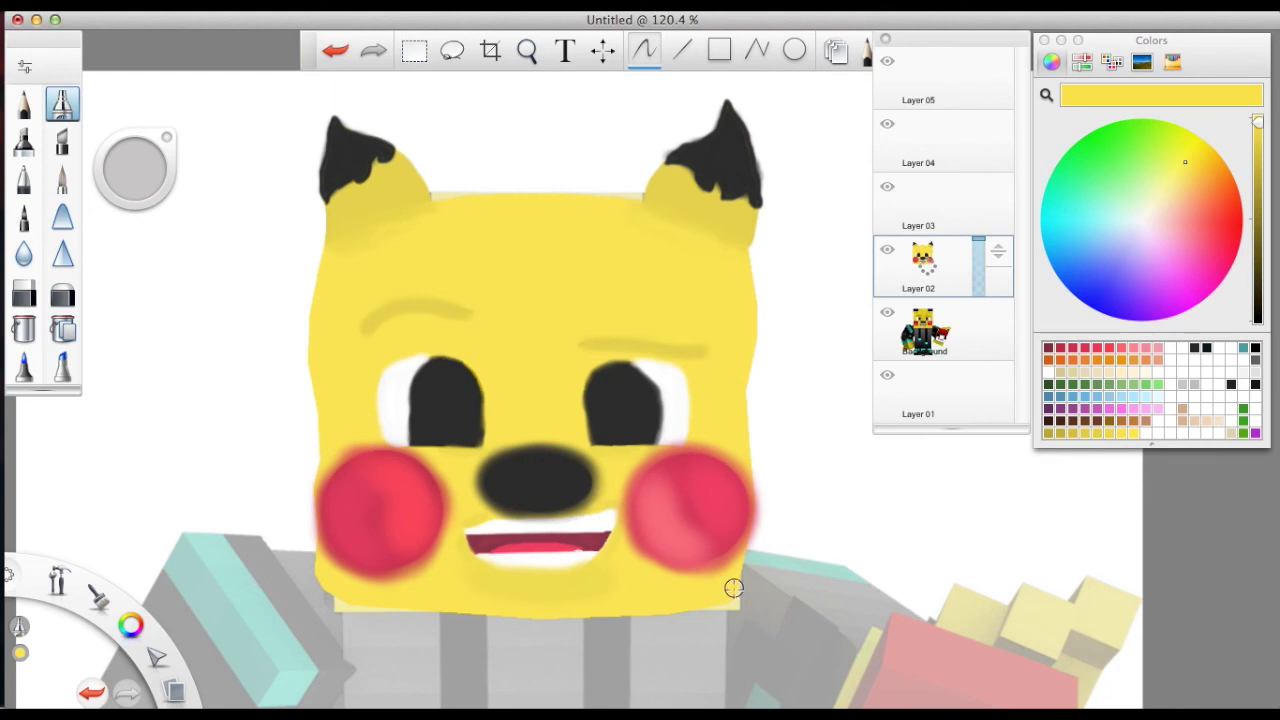
{"action": "left_click", "coordinate": [624, 343], "text": "alt"}
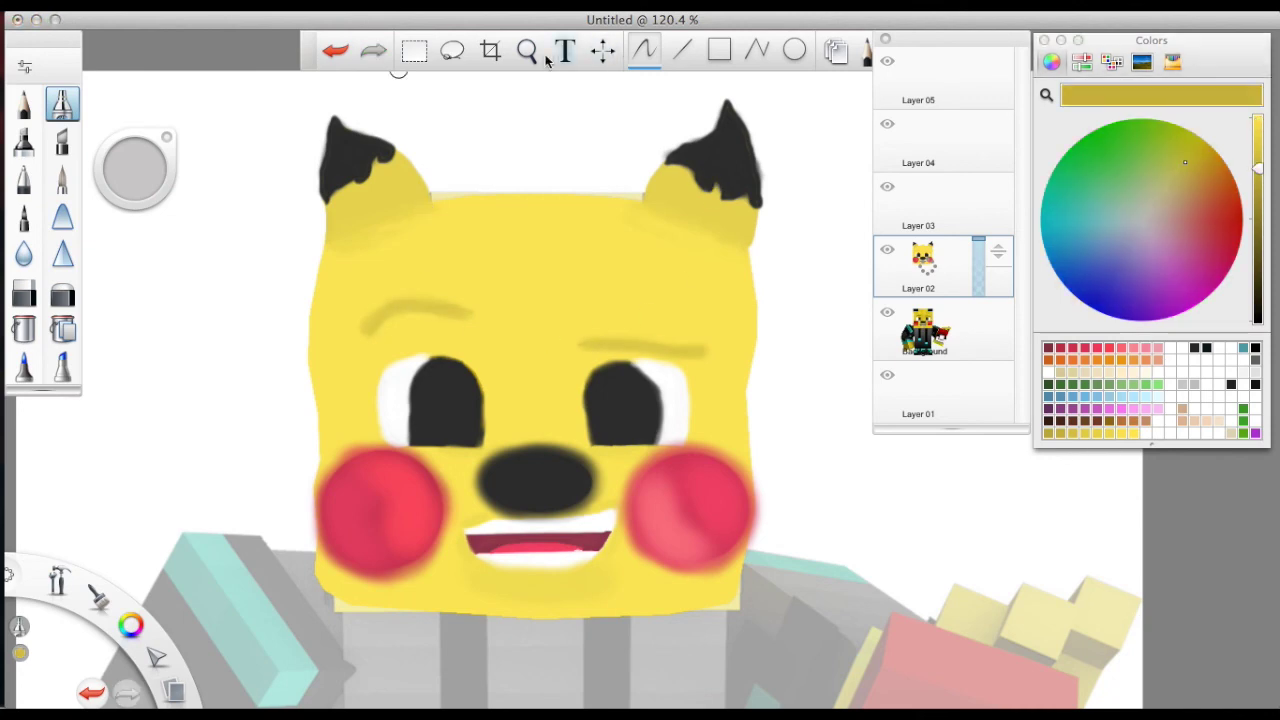
Try outlining the torso in light grey and filling it
{"action": "scroll", "coordinate": [627, 350], "scroll_direction": "down", "scroll_amount": 3}
{"action": "scroll", "coordinate": [627, 350], "scroll_direction": "down", "scroll_amount": 3}
{"action": "left_click", "coordinate": [24, 104]}
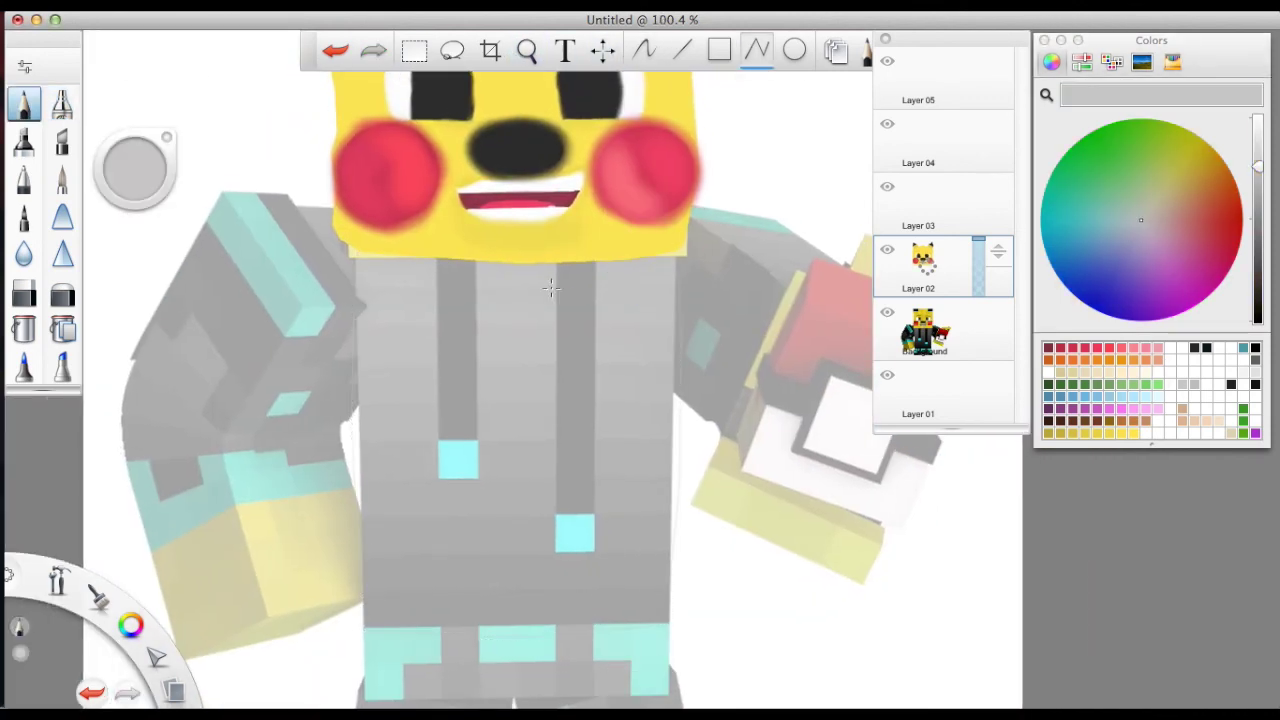
{"action": "left_click", "coordinate": [24, 328]}
{"action": "key", "text": "ctrl+z"}
Save grey swatches from light to dark and airbrush the light greys across the top of the torso
{"action": "left_click_drag", "start_coordinate": [1257, 175], "coordinate": [1257, 290]}
{"action": "left_click", "coordinate": [1255, 387]}
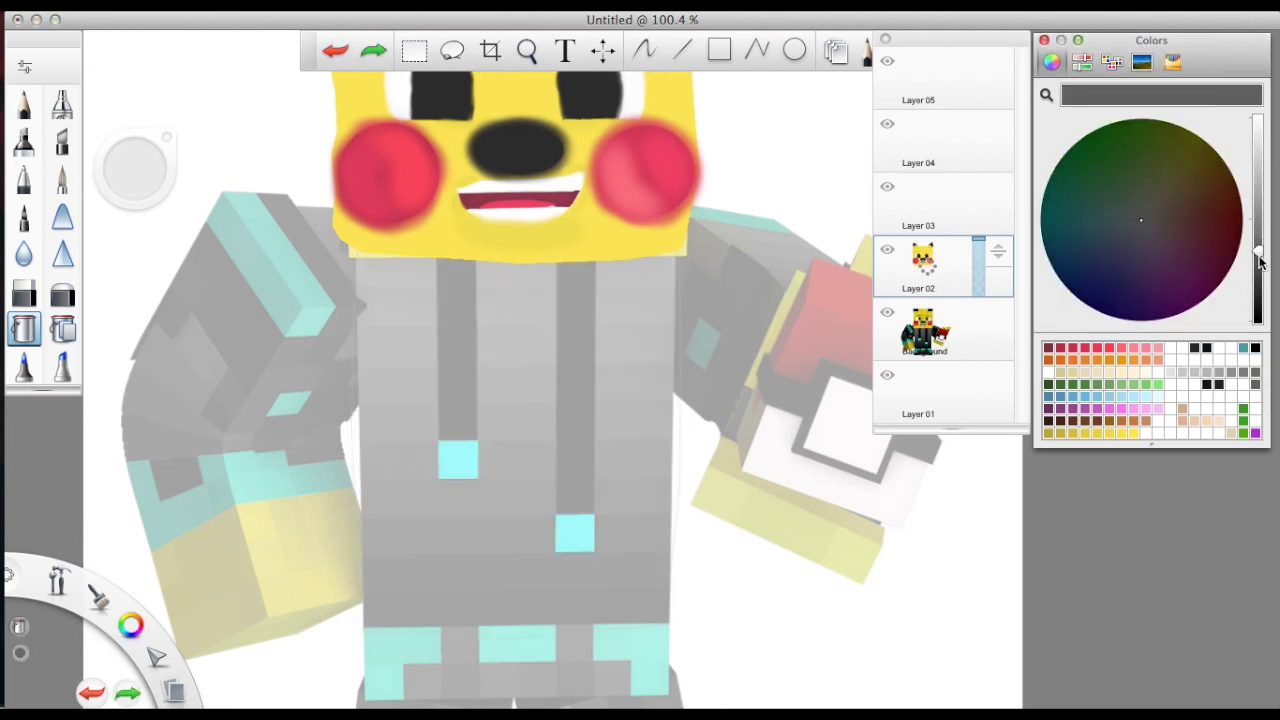
{"action": "left_click", "coordinate": [62, 104]}
{"action": "left_click_drag", "start_coordinate": [558, 284], "coordinate": [594, 284]}
{"action": "left_click_drag", "start_coordinate": [438, 285], "coordinate": [477, 285]}
{"action": "left_click_drag", "start_coordinate": [558, 300], "coordinate": [594, 300]}
{"action": "left_click_drag", "start_coordinate": [438, 305], "coordinate": [477, 305]}
{"action": "left_click_drag", "start_coordinate": [558, 318], "coordinate": [594, 318]}
{"action": "left_click_drag", "start_coordinate": [438, 318], "coordinate": [477, 318]}
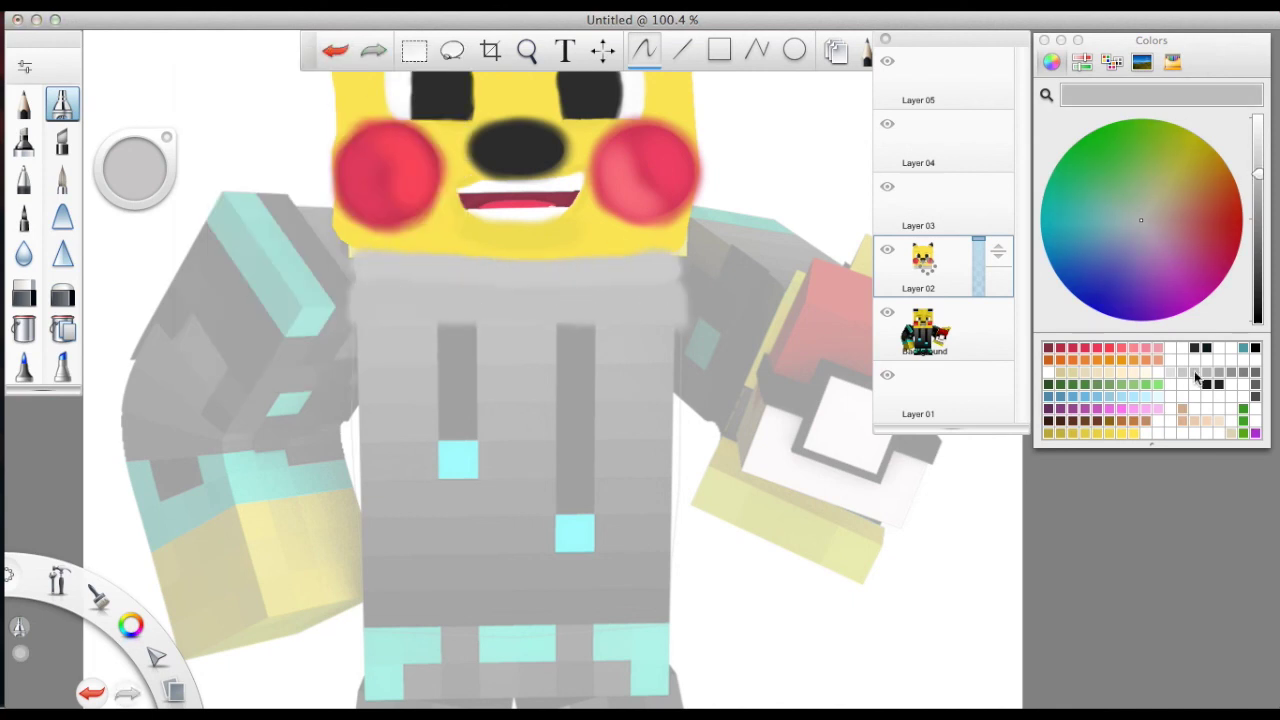
Airbrush a slightly darker grey band across the chest, covering the upper part of both hoodie strings
{"action": "left_click", "coordinate": [635, 314], "text": "alt"}
{"action": "left_click_drag", "start_coordinate": [558, 338], "coordinate": [594, 338]}
{"action": "left_click_drag", "start_coordinate": [438, 336], "coordinate": [477, 336]}
{"action": "left_click_drag", "start_coordinate": [558, 362], "coordinate": [594, 362]}
{"action": "left_click_drag", "start_coordinate": [438, 360], "coordinate": [477, 360]}
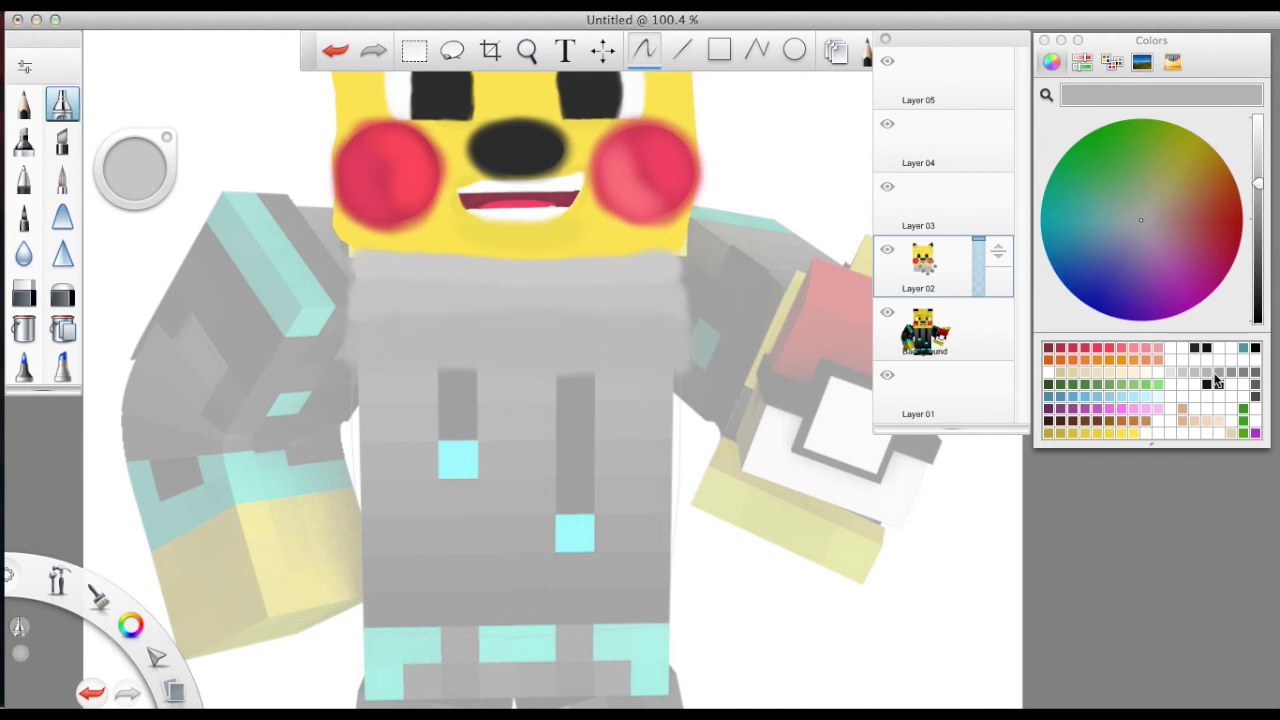
Undo the last grey strokes and extend the chest's grey shading down to the left string's teal tip
{"action": "key", "text": "super+z"}
{"action": "left_click_drag", "start_coordinate": [558, 385], "coordinate": [594, 385]}
{"action": "key", "text": "super+z"}
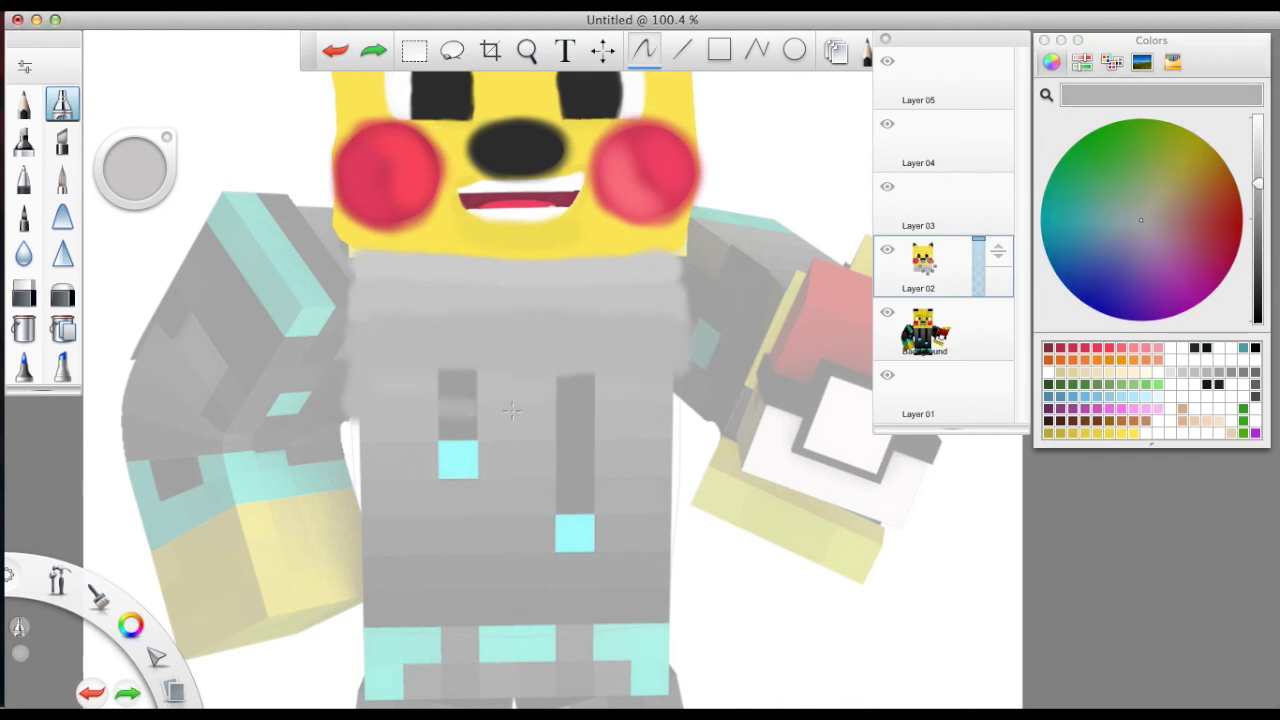
{"action": "left_click_drag", "start_coordinate": [438, 400], "coordinate": [596, 390]}
{"action": "left_click_drag", "start_coordinate": [350, 420], "coordinate": [355, 470]}
{"action": "left_click_drag", "start_coordinate": [438, 440], "coordinate": [594, 423]}
Airbrush a darker grey band across the middle of the torso, covering the left string's teal tip
{"action": "left_click", "coordinate": [651, 467], "text": "alt"}
{"action": "mouse_move", "coordinate": [680, 420]}
{"action": "left_mouse_down"}
{"action": "mouse_move", "coordinate": [680, 475]}
{"action": "mouse_move", "coordinate": [352, 470]}
{"action": "left_mouse_up"}
{"action": "left_click_drag", "start_coordinate": [360, 475], "coordinate": [362, 508]}
{"action": "mouse_move", "coordinate": [682, 466]}
{"action": "left_mouse_down"}
{"action": "mouse_move", "coordinate": [686, 506]}
{"action": "mouse_move", "coordinate": [352, 462]}
{"action": "left_mouse_up"}
{"action": "left_click_drag", "start_coordinate": [692, 440], "coordinate": [362, 440]}
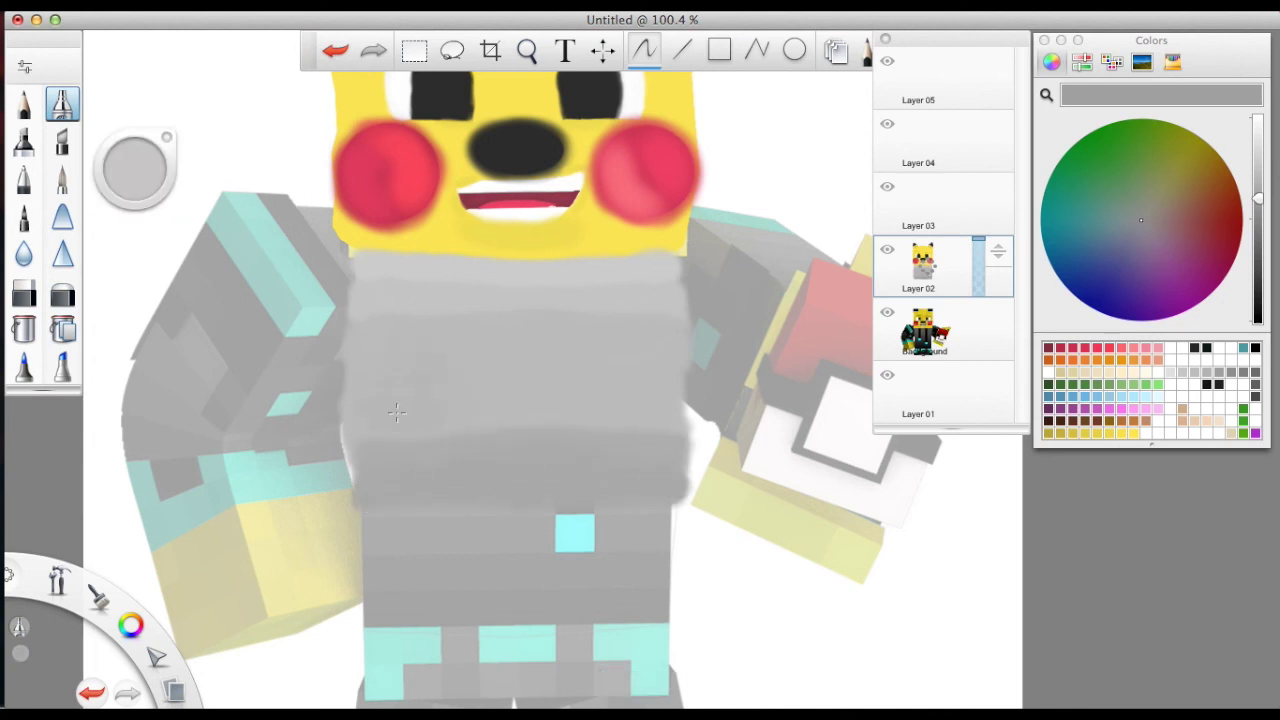
Airbrush a still darker grey band over the right string's teal tip and blend its upper edge
{"action": "left_click", "coordinate": [430, 600], "text": "alt"}
{"action": "mouse_move", "coordinate": [370, 525]}
{"action": "left_mouse_down"}
{"action": "mouse_move", "coordinate": [688, 525]}
{"action": "mouse_move", "coordinate": [352, 535]}
{"action": "left_mouse_up"}
{"action": "left_click_drag", "start_coordinate": [690, 540], "coordinate": [600, 545]}
{"action": "left_click_drag", "start_coordinate": [250, 200], "coordinate": [190, 215]}
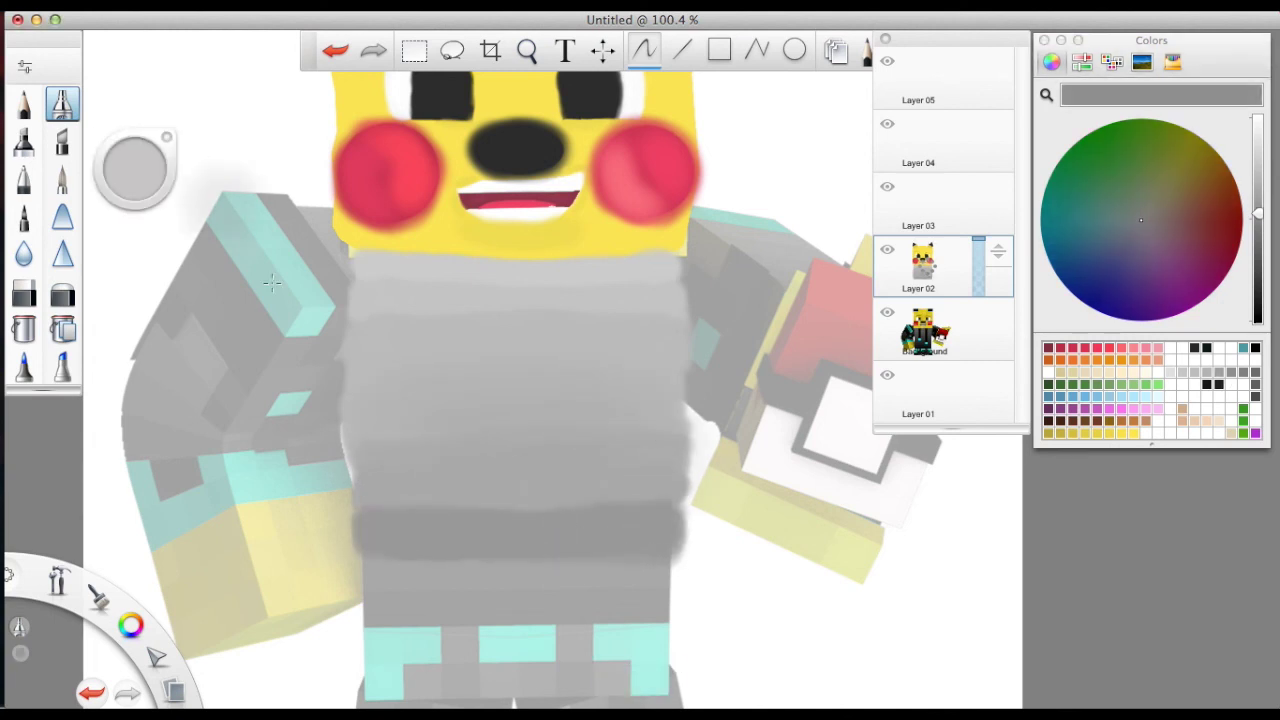
{"action": "left_click_drag", "start_coordinate": [368, 490], "coordinate": [672, 490]}
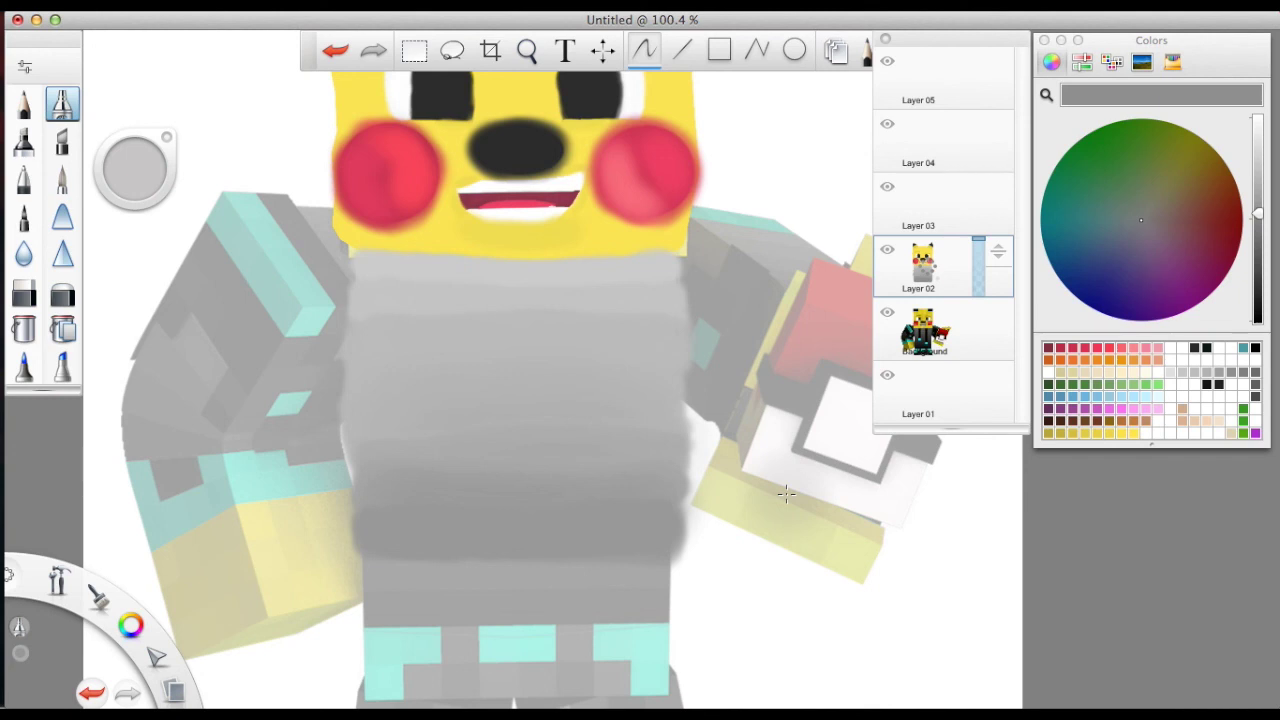
Airbrush the darkest grey across the bottom of the torso, down to the teal trim
{"action": "left_click_drag", "start_coordinate": [1257, 213], "coordinate": [1257, 241]}
{"action": "left_click_drag", "start_coordinate": [350, 575], "coordinate": [690, 585]}
{"action": "left_click_drag", "start_coordinate": [340, 620], "coordinate": [700, 630]}
Erase the grey paint spilling past both sides of the torso to leave cleaner, straighter edges
{"action": "left_click", "coordinate": [24, 292]}
{"action": "left_click", "coordinate": [681, 50]}
{"action": "mouse_move", "coordinate": [692, 400]}
{"action": "left_mouse_down"}
{"action": "mouse_move", "coordinate": [690, 258]}
{"action": "mouse_move", "coordinate": [690, 630]}
{"action": "mouse_move", "coordinate": [328, 628]}
{"action": "mouse_move", "coordinate": [337, 257]}
{"action": "left_mouse_up"}
{"action": "left_click", "coordinate": [643, 50]}
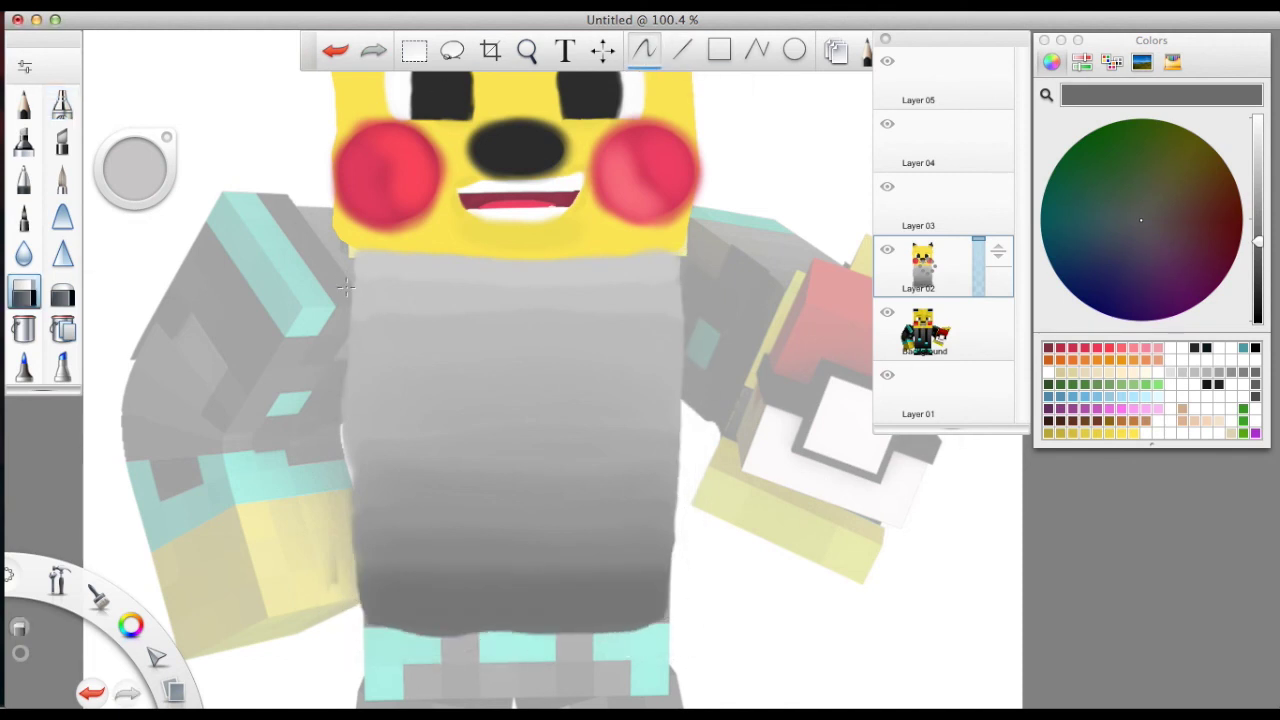
{"action": "key", "text": "e"}
Outline the trim on top of the right shoulder with the polyline and fill it with teal
{"action": "left_click", "coordinate": [335, 50]}
{"action": "left_click", "coordinate": [743, 230], "text": "alt"}
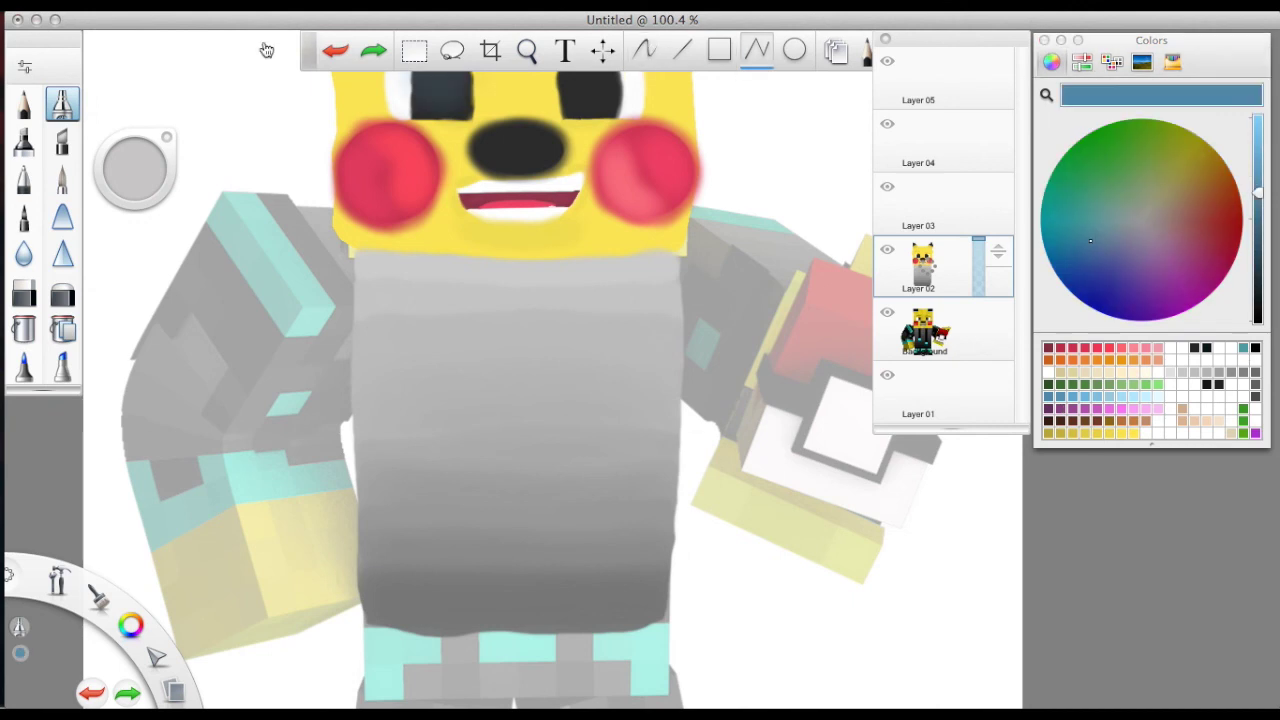
{"action": "left_click", "coordinate": [693, 203]}
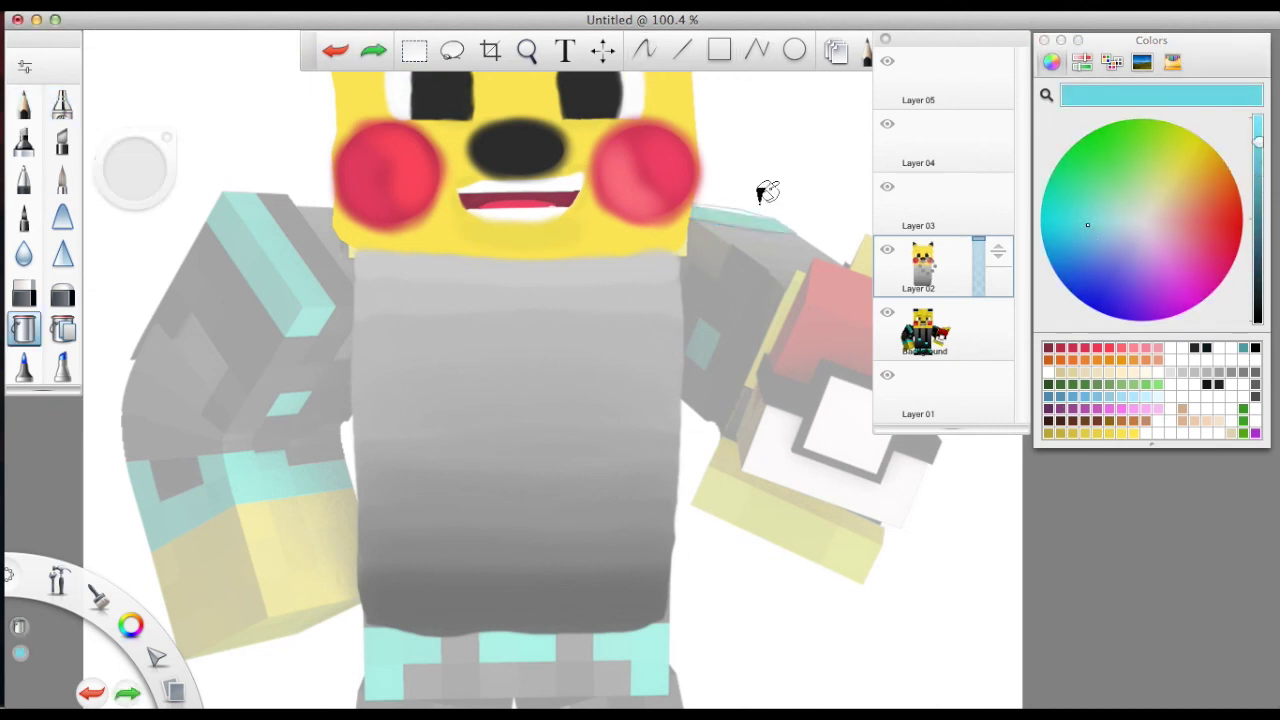
{"action": "left_click", "coordinate": [1244, 359]}
Outline the grey right shoulder below the teal trim and shade it with light to darker greys
{"action": "left_click", "coordinate": [760, 52]}
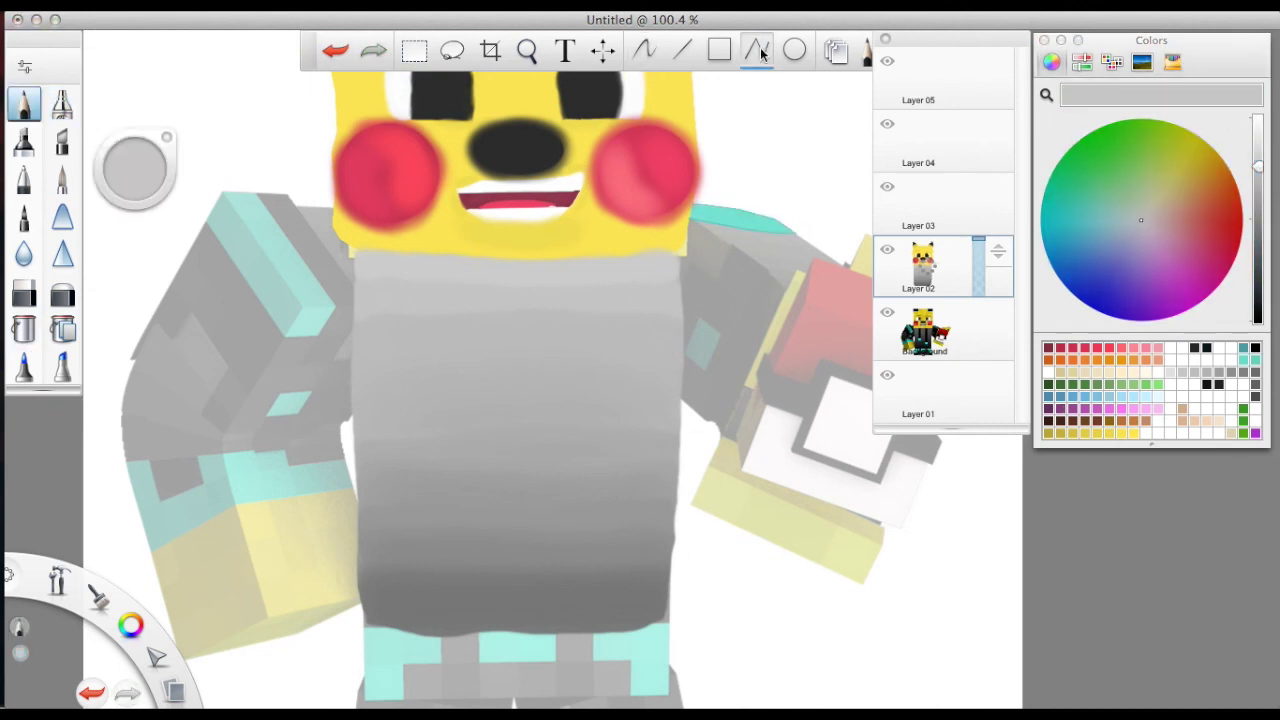
{"action": "left_click", "coordinate": [730, 242]}
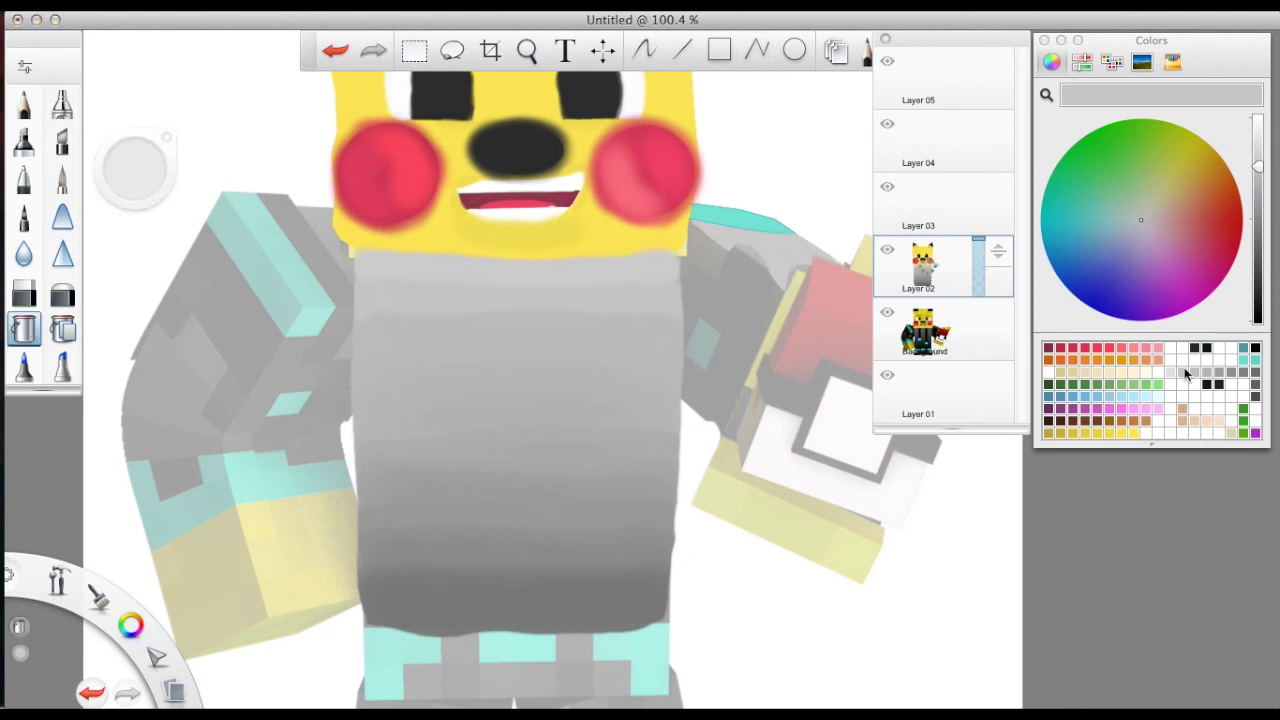
{"action": "left_click", "coordinate": [725, 250], "text": "alt"}
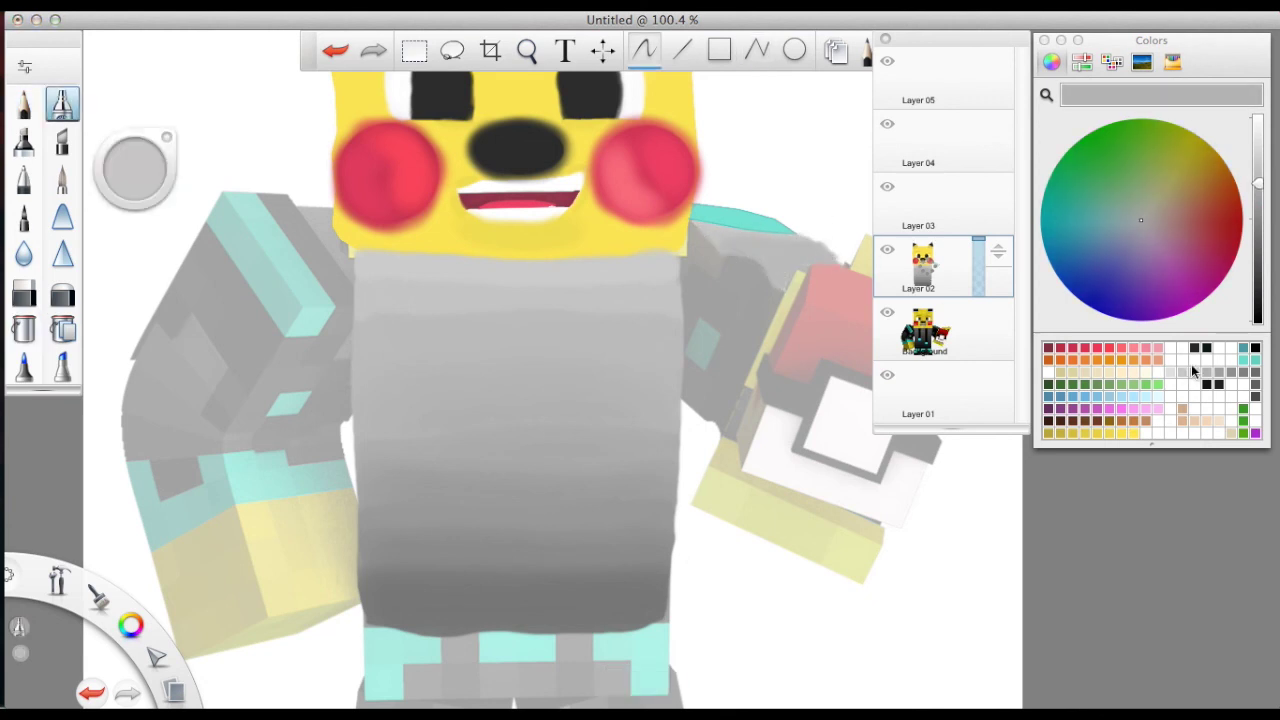
{"action": "left_click", "coordinate": [1192, 370]}
{"action": "left_click", "coordinate": [1215, 372]}
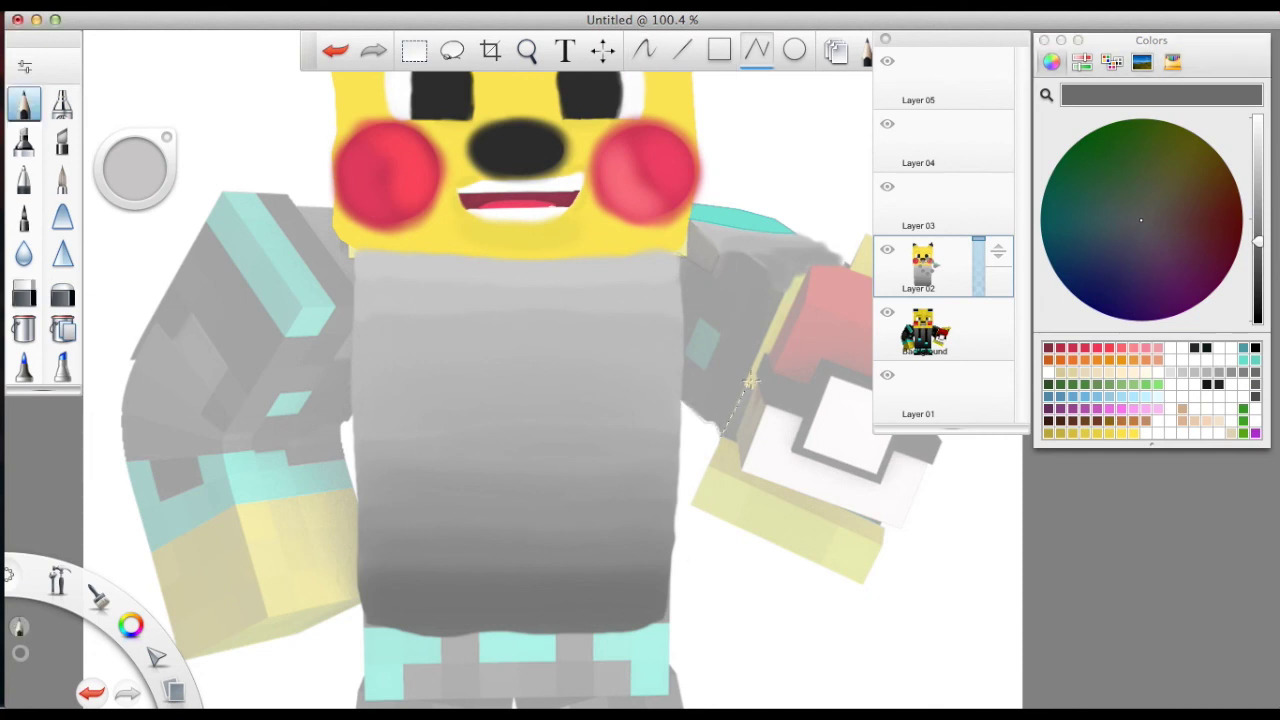
Paint the lower part of the right sleeve dark grey around a rounded teal patch with a lighter highlight
{"action": "left_click", "coordinate": [733, 236], "text": "alt"}
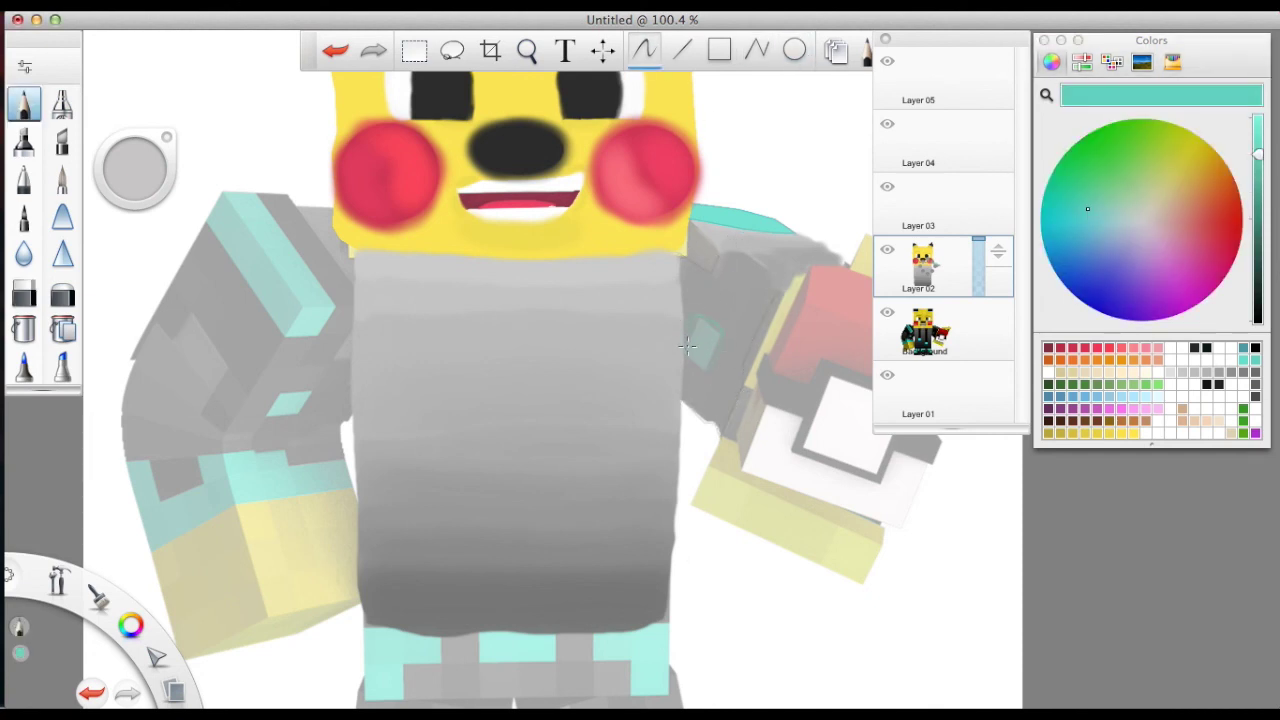
{"action": "left_click", "coordinate": [703, 340]}
{"action": "left_click", "coordinate": [1088, 401]}
{"action": "key", "text": "super+z"}
{"action": "mouse_move", "coordinate": [688, 260]}
{"action": "left_mouse_down"}
{"action": "mouse_move", "coordinate": [712, 256]}
{"action": "mouse_move", "coordinate": [760, 313]}
{"action": "left_mouse_up"}
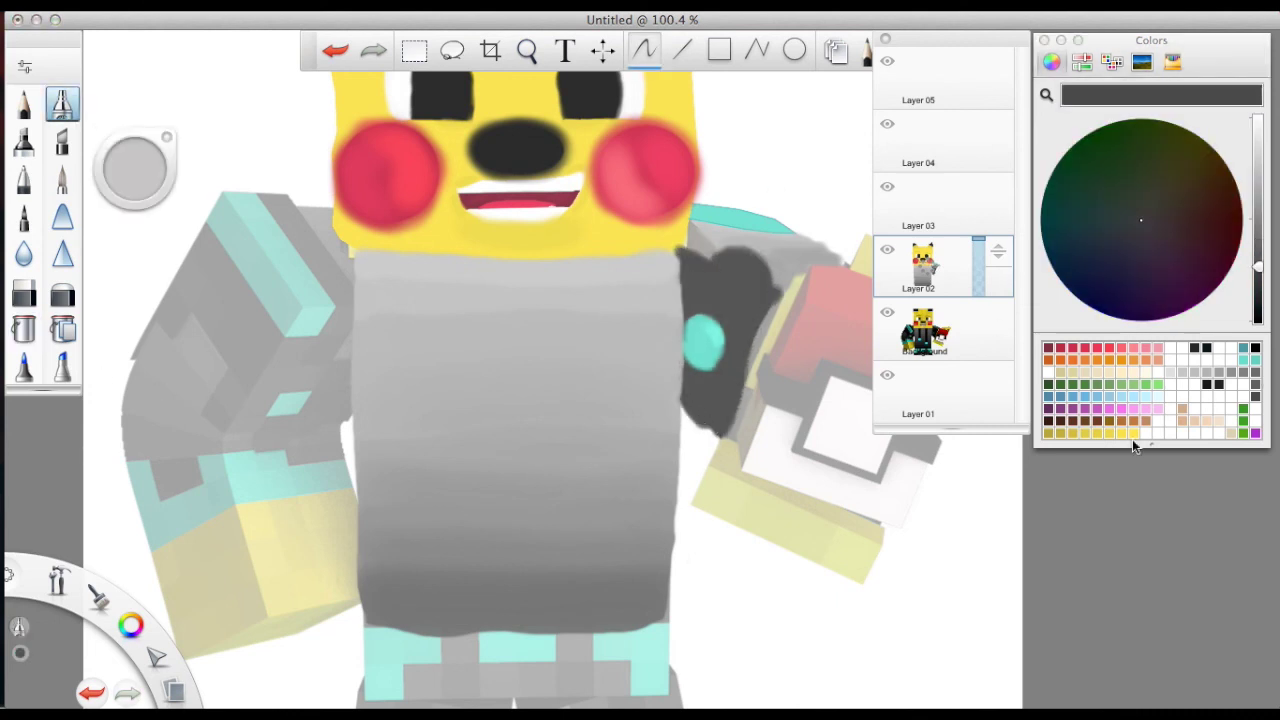
{"action": "left_click", "coordinate": [705, 325], "text": "alt"}
{"action": "left_click", "coordinate": [675, 252], "text": "alt"}
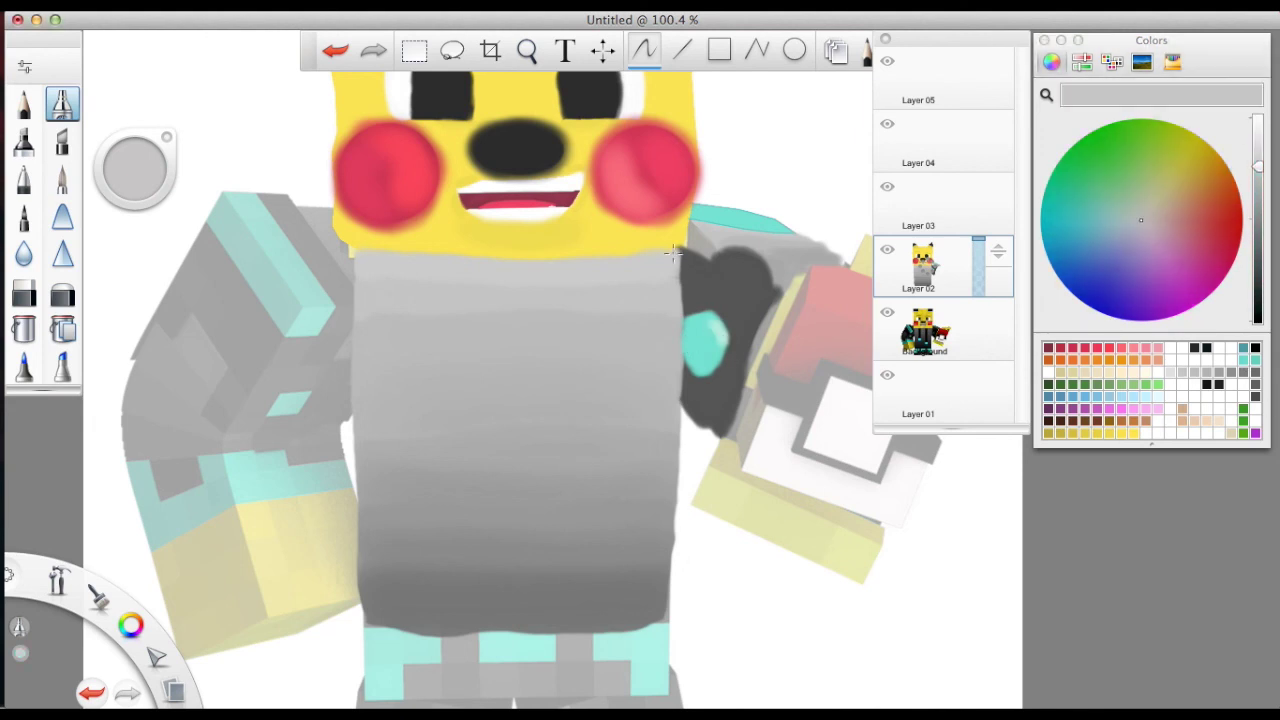
Outline the three fingers above the Poké Ball with the polyline and fill them with yellow
{"action": "left_click", "coordinate": [810, 265], "text": "alt"}
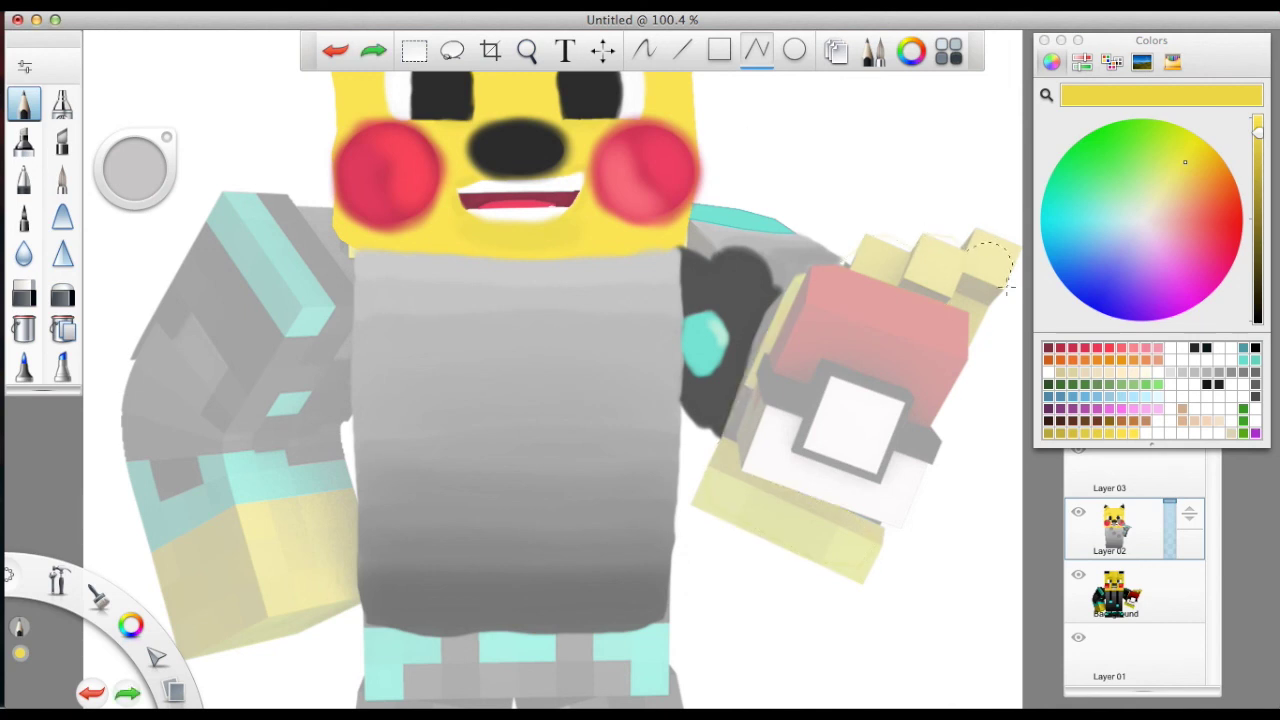
{"action": "key", "text": "super+z"}
Sketch a pale circle with curved guide lines across it in the blank area beside the head
{"action": "left_click", "coordinate": [849, 409], "text": "alt"}
{"action": "left_click", "coordinate": [795, 50]}
{"action": "scroll", "coordinate": [600, 250], "scroll_direction": "up", "scroll_amount": 5}
{"action": "scroll", "coordinate": [600, 250], "scroll_direction": "right", "scroll_amount": 5}
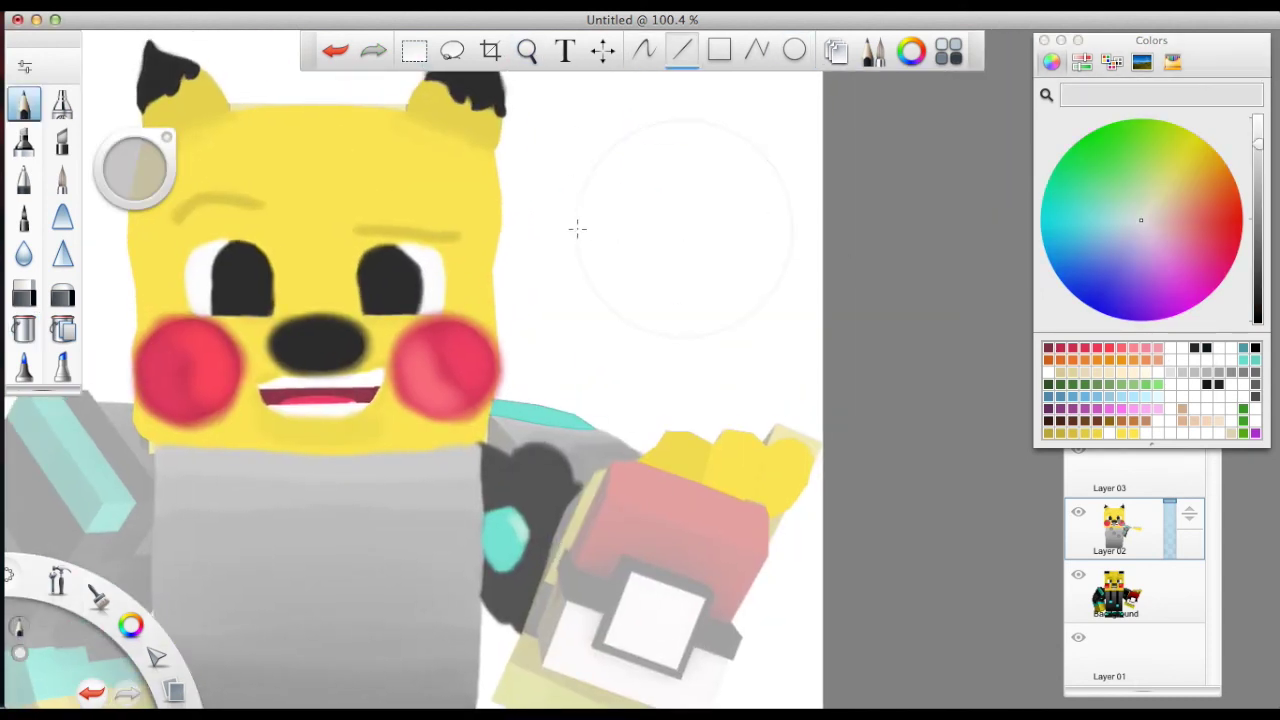
{"action": "mouse_move", "coordinate": [673, 232]}
{"action": "left_mouse_down"}
{"action": "mouse_move", "coordinate": [569, 241]}
{"action": "mouse_move", "coordinate": [574, 263]}
{"action": "left_mouse_up"}
{"action": "key", "text": "e"}
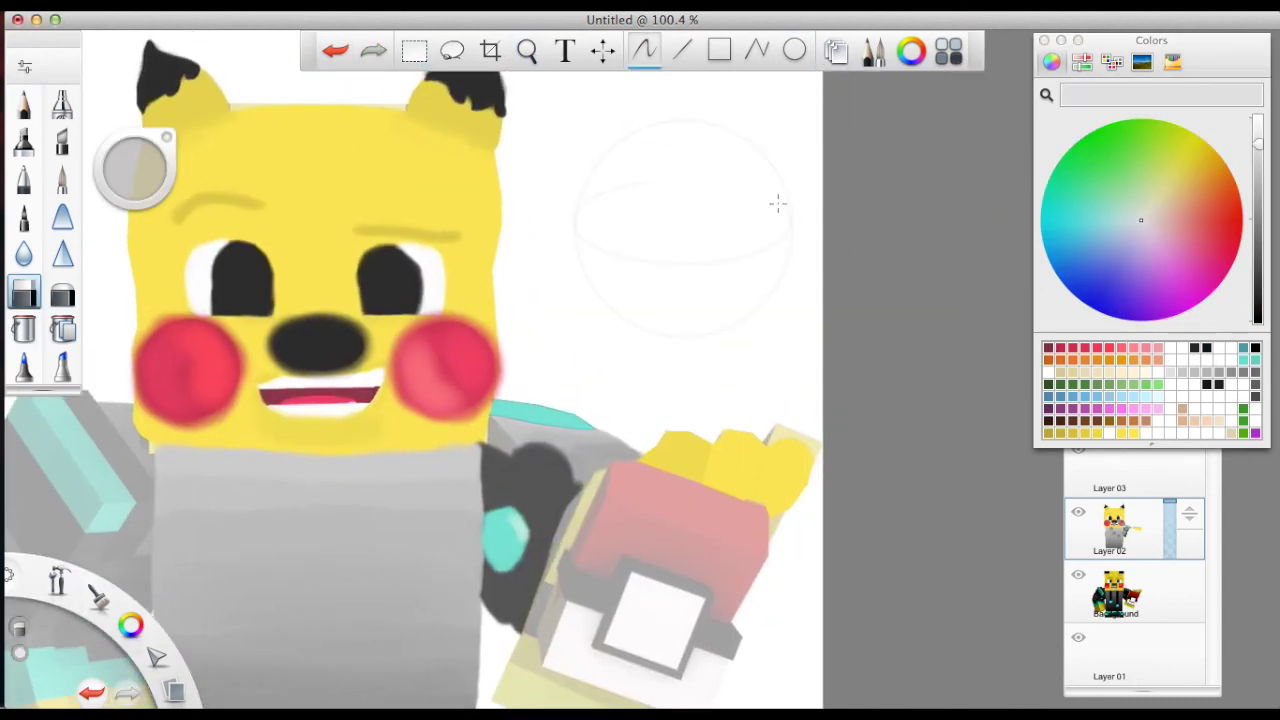
{"action": "left_click_drag", "start_coordinate": [790, 210], "coordinate": [578, 218]}
Erase the pale circle's upper half and draw the lower curve of the ball's band in black
{"action": "key", "text": "e"}
{"action": "key", "text": "e"}
{"action": "key", "text": "e"}
{"action": "left_click_drag", "start_coordinate": [571, 229], "coordinate": [714, 271]}
{"action": "key", "text": "super+z"}
{"action": "left_click", "coordinate": [1263, 390]}
{"action": "key", "text": "super+z"}
{"action": "left_click", "coordinate": [757, 50]}
{"action": "left_click", "coordinate": [791, 231]}
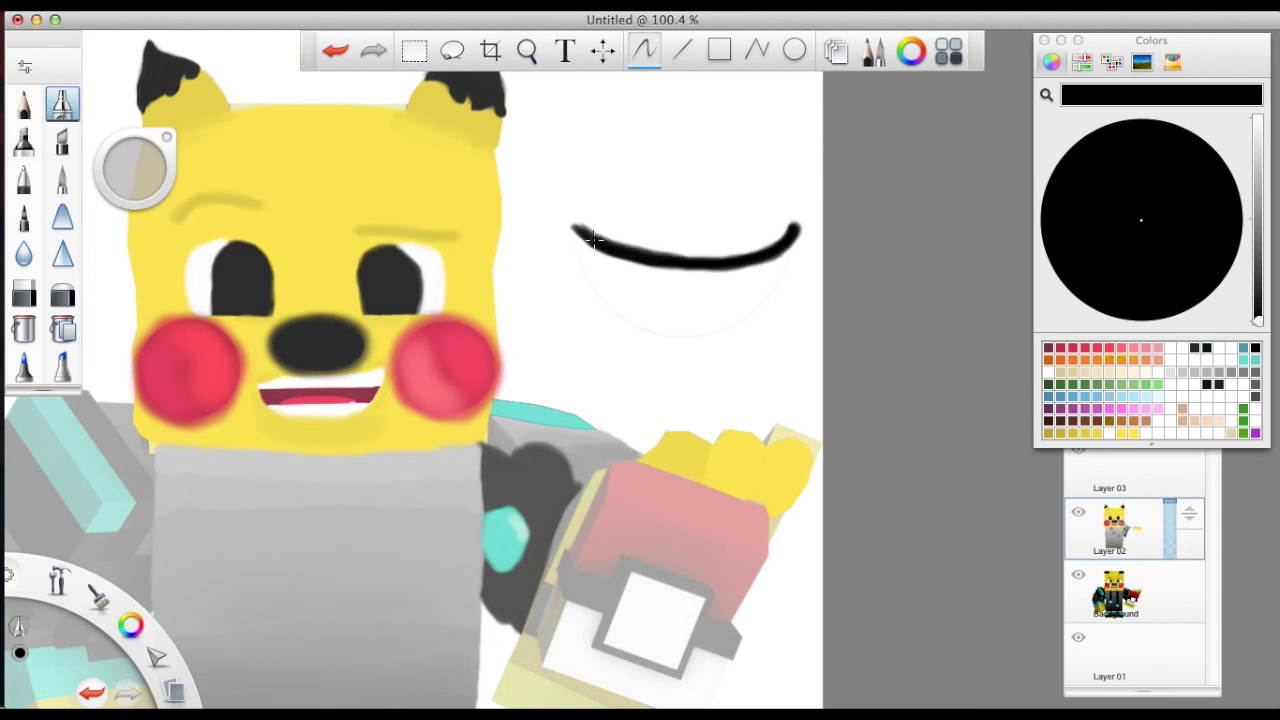
Add a round outlined button in the middle of the band and a dark line along the band's top edge
{"action": "key", "text": "e"}
{"action": "left_click_drag", "start_coordinate": [648, 256], "coordinate": [700, 268]}
{"action": "key", "text": "e"}
{"action": "left_click", "coordinate": [24, 140]}
{"action": "left_click", "coordinate": [794, 50]}
{"action": "left_click_drag", "start_coordinate": [642, 222], "coordinate": [722, 300]}
{"action": "left_click_drag", "start_coordinate": [572, 222], "coordinate": [792, 218]}
{"action": "left_click_drag", "start_coordinate": [636, 255], "coordinate": [608, 223]}
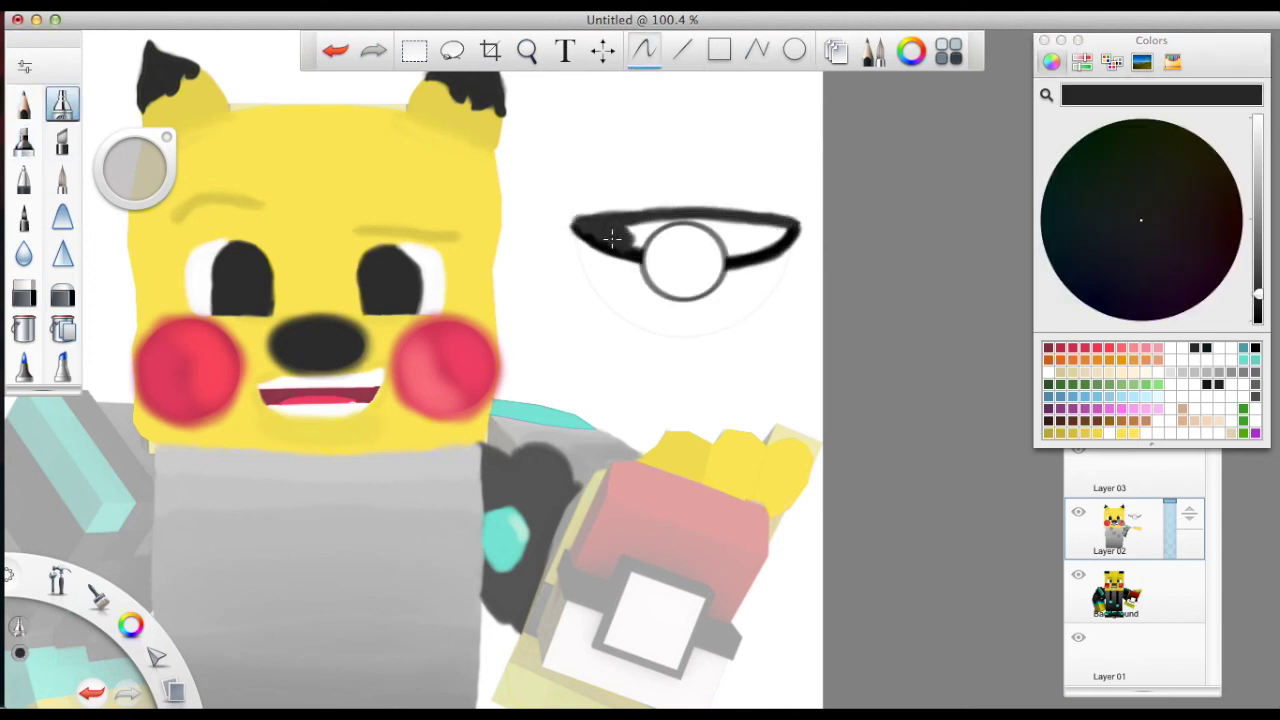
Thicken both tapered ends of the band in black and fill the separate ball's lower half pale grey
{"action": "key", "text": "super+z"}
{"action": "left_click_drag", "start_coordinate": [792, 228], "coordinate": [728, 258]}
{"action": "left_click_drag", "start_coordinate": [574, 225], "coordinate": [690, 250]}
{"action": "key", "text": "e"}
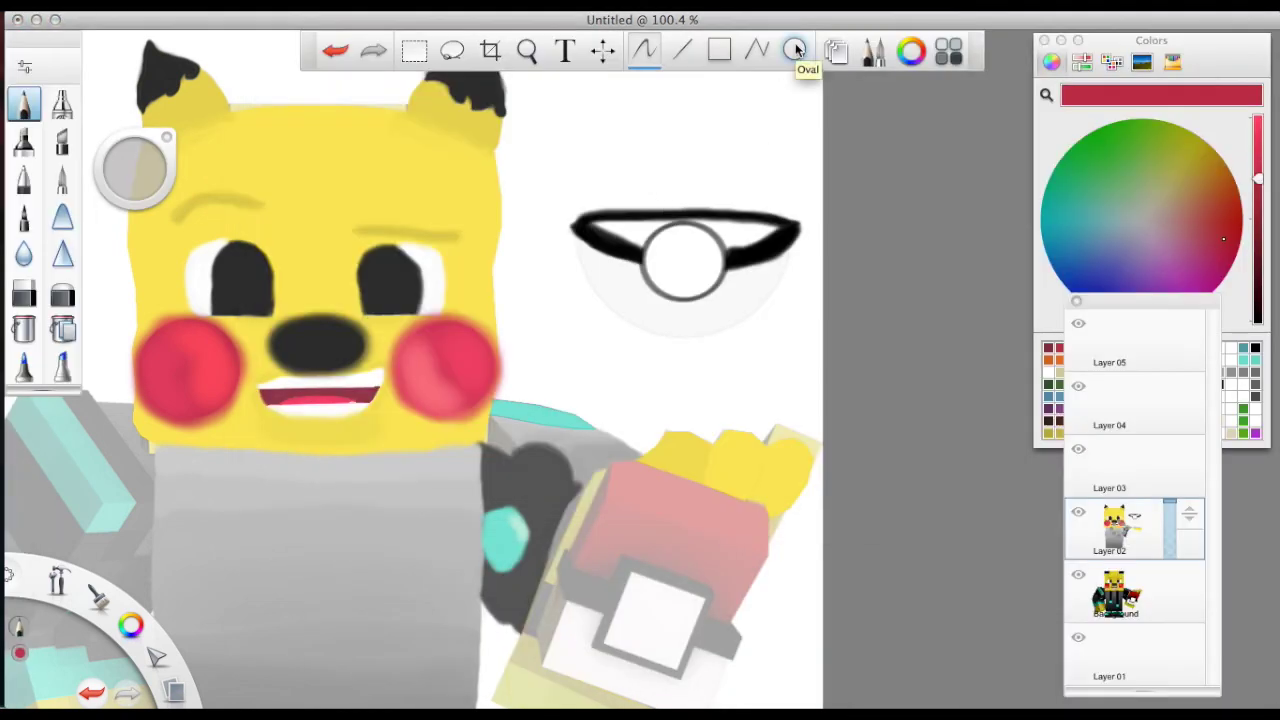
Try a red oval for the separate ball's upper half and fill the gap inside its band with dark grey
{"action": "left_click", "coordinate": [796, 49]}
{"action": "mouse_move", "coordinate": [722, 140]}
{"action": "left_mouse_down"}
{"action": "mouse_move", "coordinate": [630, 204]}
{"action": "mouse_move", "coordinate": [586, 165]}
{"action": "mouse_move", "coordinate": [614, 200]}
{"action": "left_mouse_up"}
{"action": "key", "text": "Escape"}
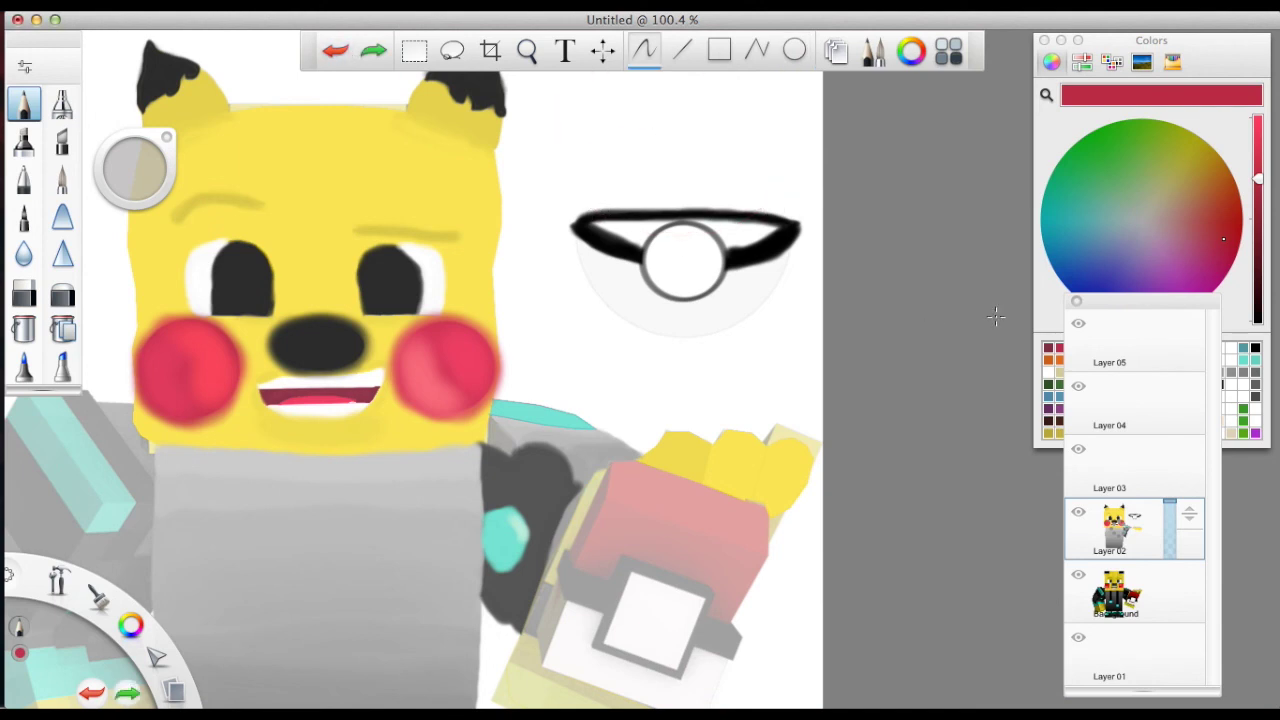
{"action": "key", "text": "super+z"}
{"action": "left_click", "coordinate": [1218, 384]}
{"action": "key", "text": "super+z"}
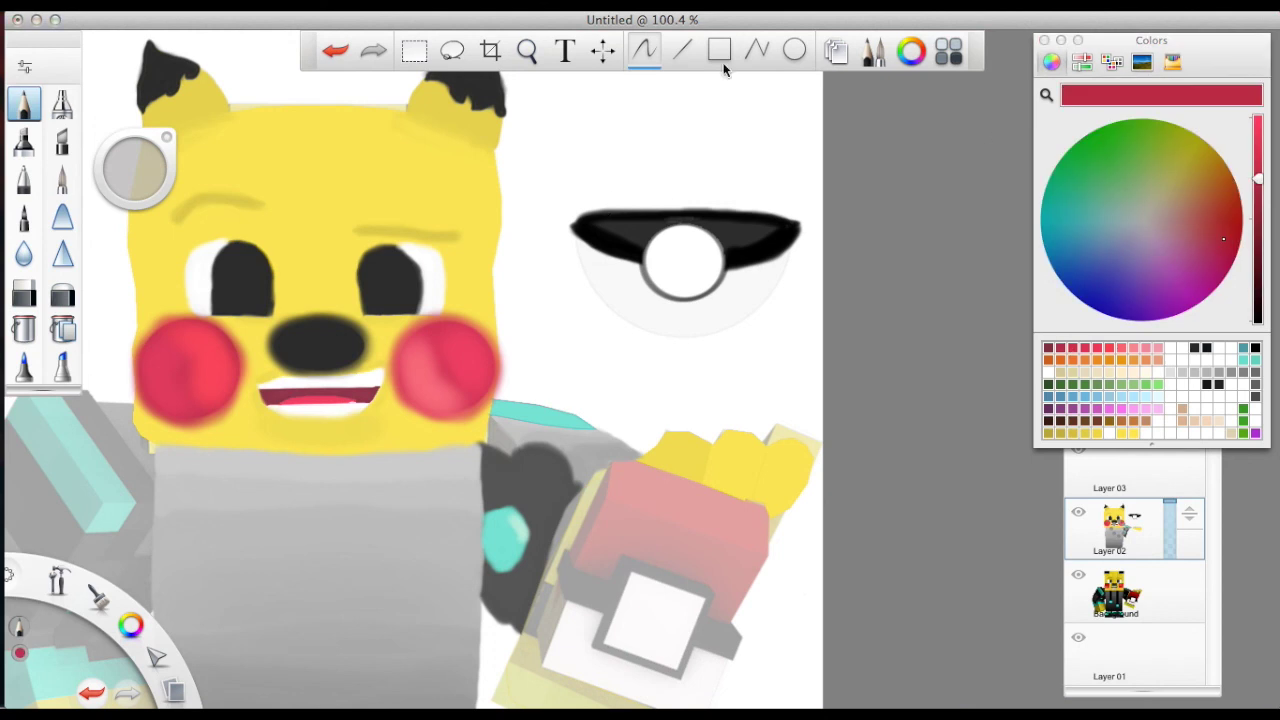
Airbrush the separate ball's upper half red, with a darker red rim around the brighter centre
{"action": "key", "text": "e"}
{"action": "left_click", "coordinate": [62, 104]}
{"action": "mouse_move", "coordinate": [590, 214]}
{"action": "left_mouse_down"}
{"action": "mouse_move", "coordinate": [771, 196]}
{"action": "mouse_move", "coordinate": [650, 180]}
{"action": "mouse_move", "coordinate": [620, 205]}
{"action": "mouse_move", "coordinate": [755, 207]}
{"action": "mouse_move", "coordinate": [650, 145]}
{"action": "mouse_move", "coordinate": [595, 190]}
{"action": "mouse_move", "coordinate": [740, 130]}
{"action": "mouse_move", "coordinate": [772, 210]}
{"action": "left_mouse_up"}
{"action": "left_click", "coordinate": [1197, 340]}
{"action": "left_click_drag", "start_coordinate": [1257, 178], "coordinate": [1257, 202]}
{"action": "mouse_move", "coordinate": [765, 125]}
{"action": "left_mouse_down"}
{"action": "mouse_move", "coordinate": [581, 193]}
{"action": "mouse_move", "coordinate": [577, 143]}
{"action": "mouse_move", "coordinate": [771, 167]}
{"action": "mouse_move", "coordinate": [631, 123]}
{"action": "mouse_move", "coordinate": [576, 222]}
{"action": "mouse_move", "coordinate": [592, 126]}
{"action": "mouse_move", "coordinate": [643, 116]}
{"action": "mouse_move", "coordinate": [768, 136]}
{"action": "mouse_move", "coordinate": [767, 107]}
{"action": "mouse_move", "coordinate": [792, 228]}
{"action": "left_mouse_up"}
{"action": "left_click", "coordinate": [722, 145], "text": "alt"}
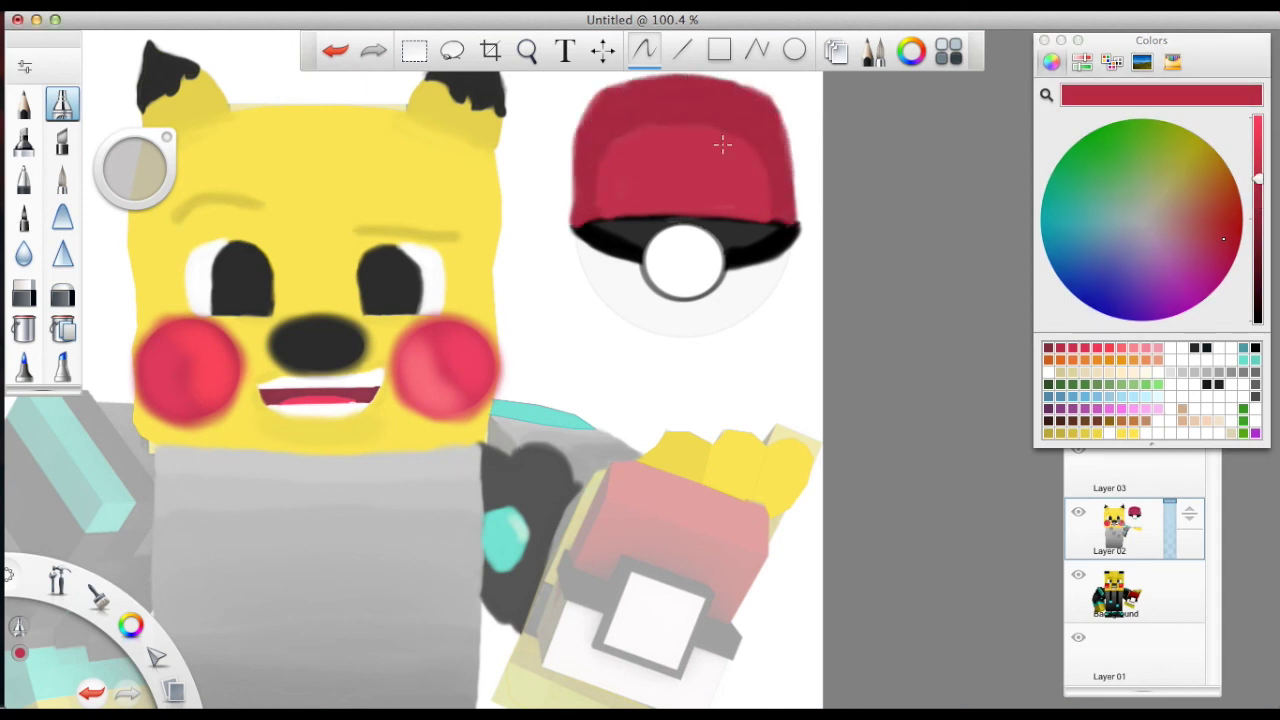
Undo the entire separate Poké Ball drawing beside the head
{"action": "key", "text": "e"}
{"action": "left_click_drag", "start_coordinate": [705, 80], "coordinate": [763, 109]}
{"action": "left_click", "coordinate": [335, 50]}
{"action": "left_click", "coordinate": [335, 50]}
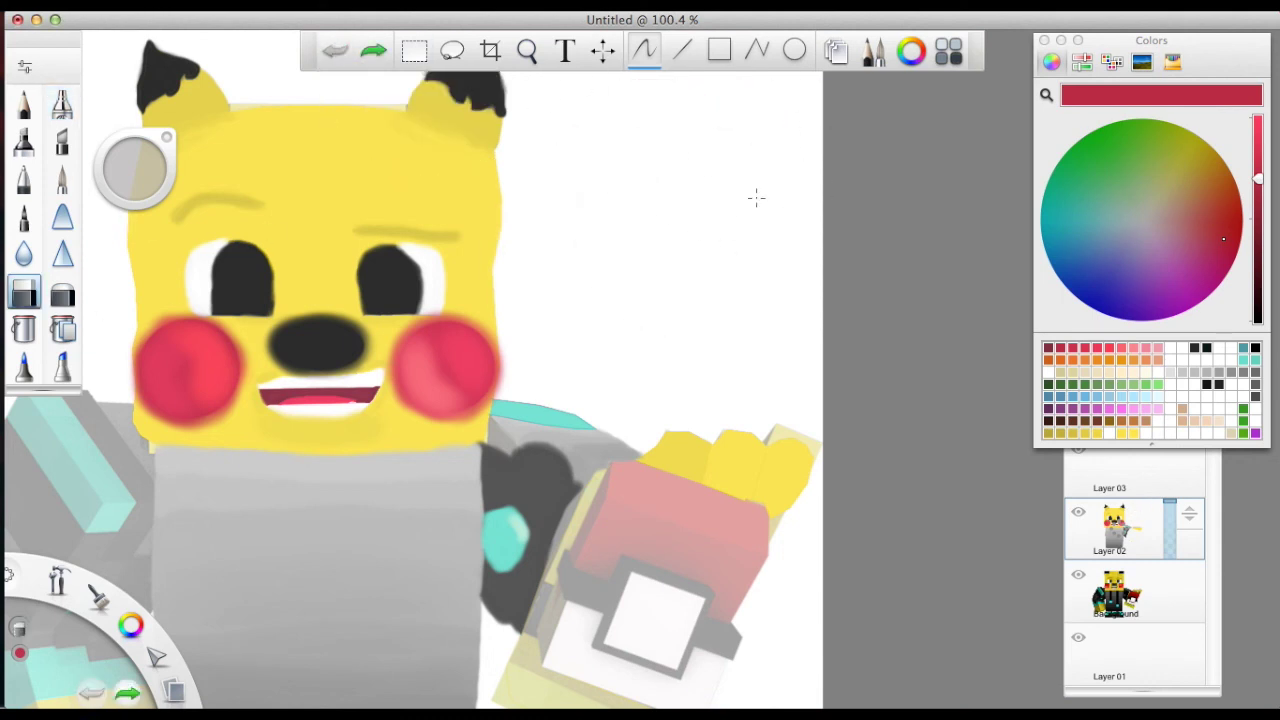
Outline the lower half of the Poké Ball in the right hand and airbrush it evenly in pale grey
{"action": "key", "text": "b"}
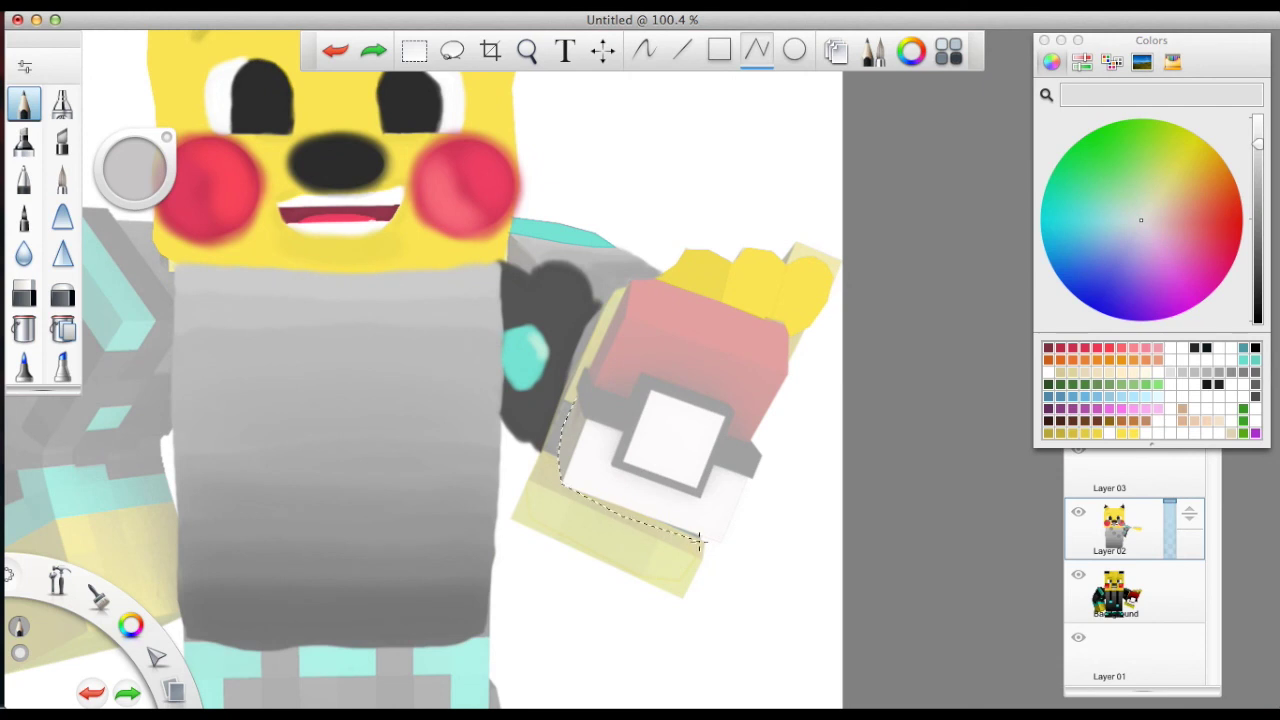
{"action": "left_click", "coordinate": [62, 327]}
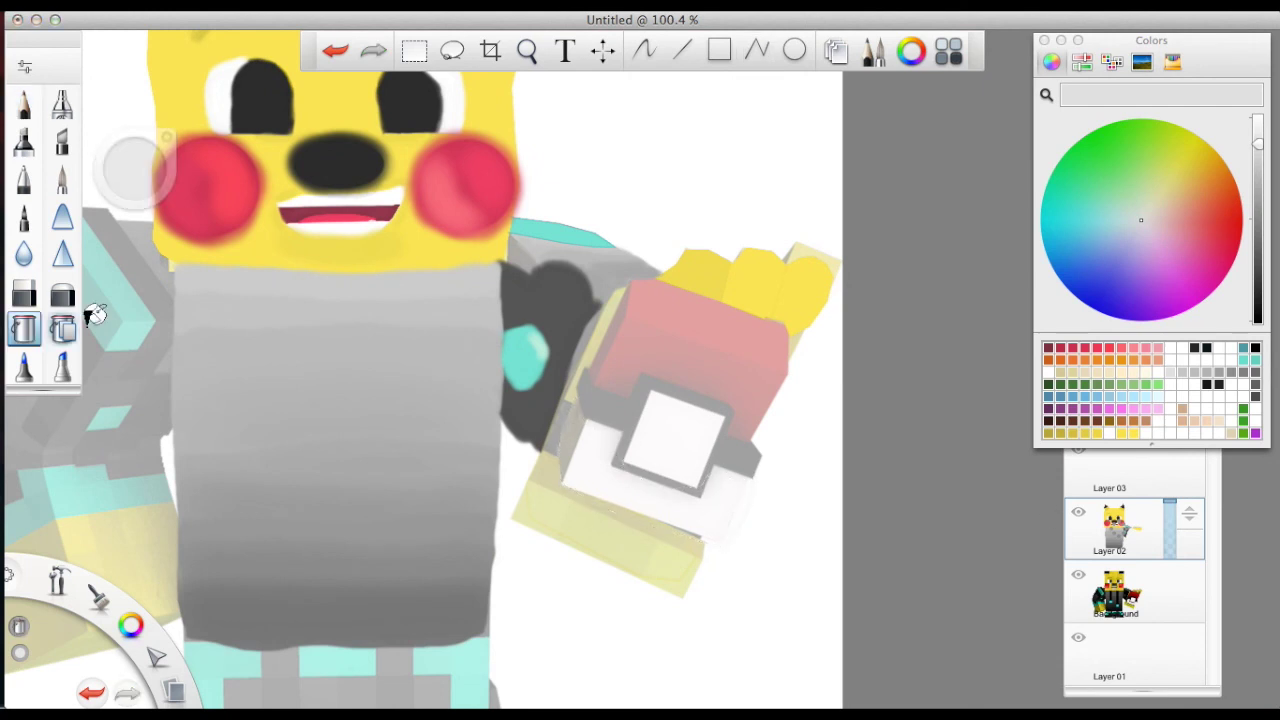
{"action": "left_click", "coordinate": [660, 505]}
{"action": "left_click", "coordinate": [61, 104]}
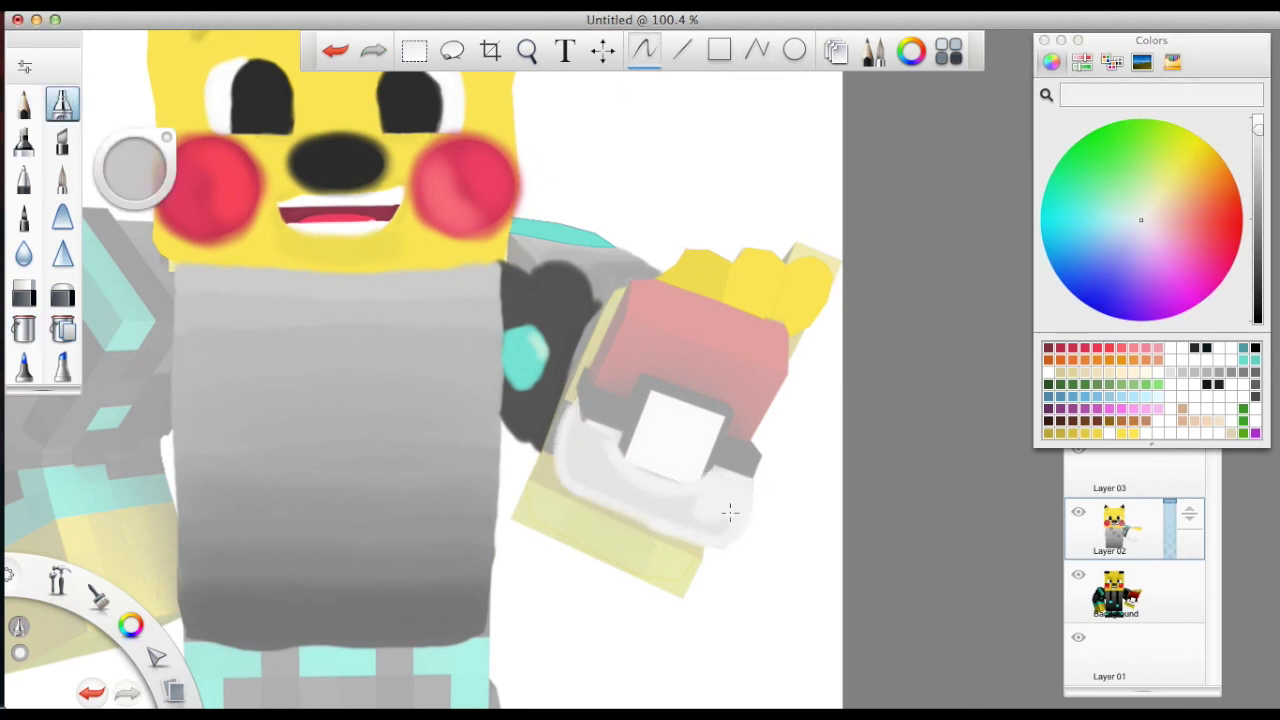
{"action": "left_click_drag", "start_coordinate": [560, 474], "coordinate": [610, 439]}
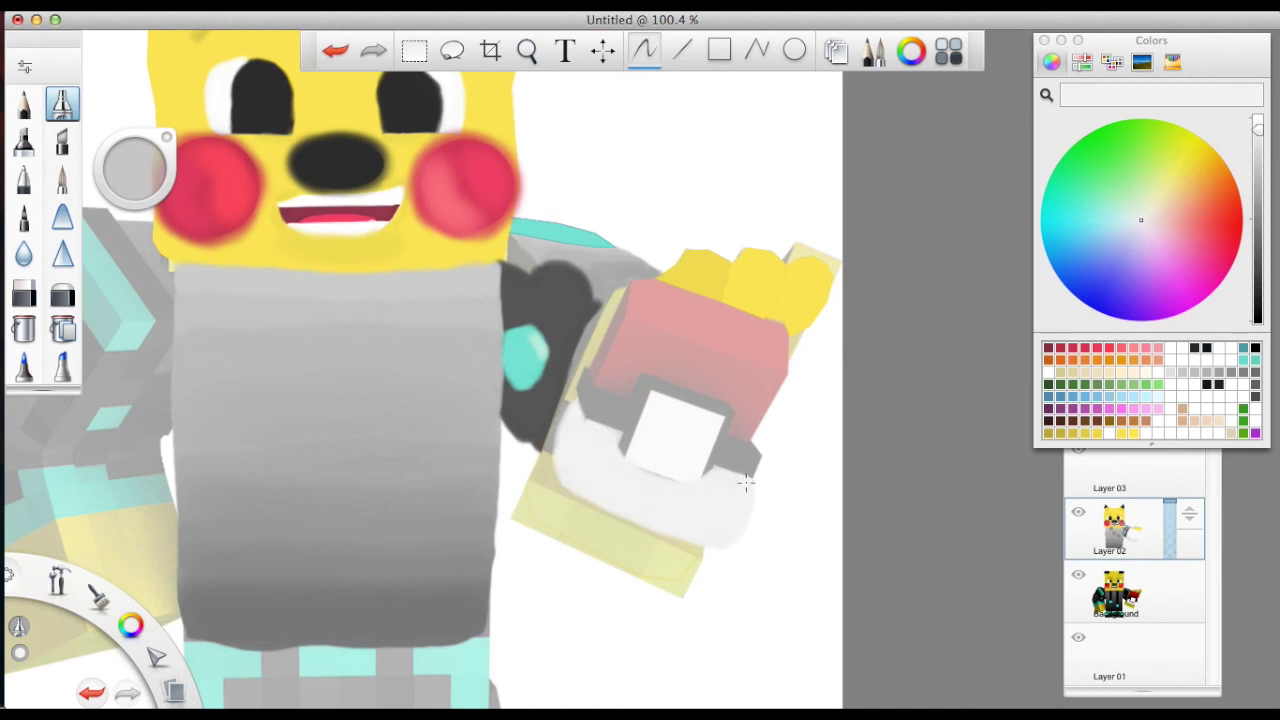
Draw a thick black circle around the held ball's button and paint the black band on both sides of it
{"action": "left_click", "coordinate": [1255, 347]}
{"action": "left_click", "coordinate": [794, 50]}
{"action": "left_click_drag", "start_coordinate": [617, 380], "coordinate": [728, 487]}
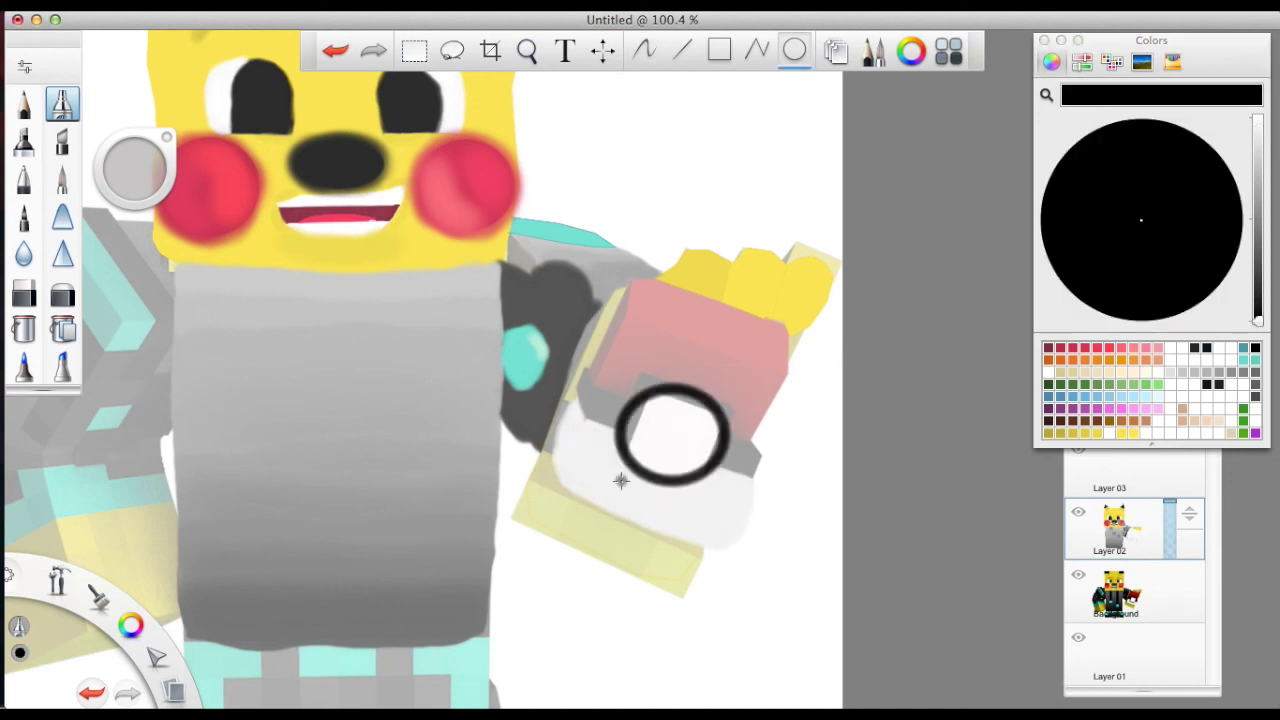
{"action": "left_click", "coordinate": [644, 50]}
{"action": "left_click_drag", "start_coordinate": [580, 372], "coordinate": [604, 420]}
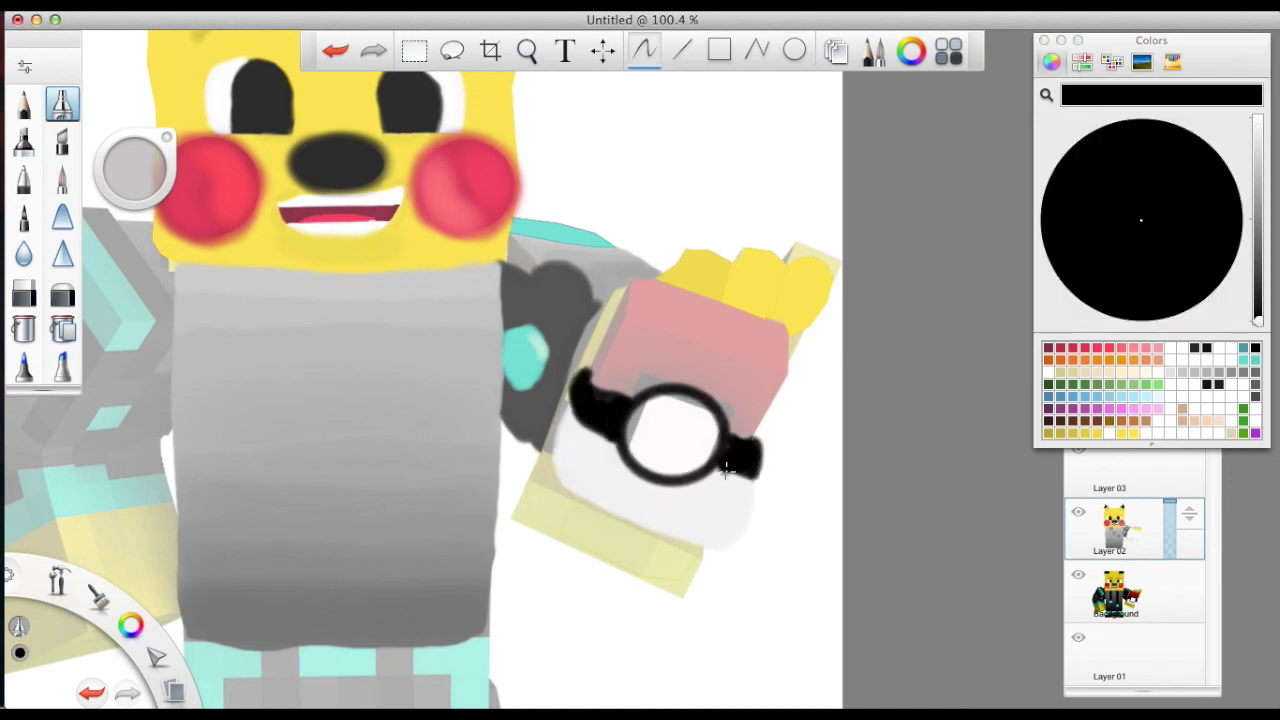
Outline the held ball's upper half and paint it red, with a slightly darker red along the top
{"action": "left_click", "coordinate": [1060, 347]}
{"action": "left_click", "coordinate": [757, 50]}
{"action": "left_click", "coordinate": [24, 104]}
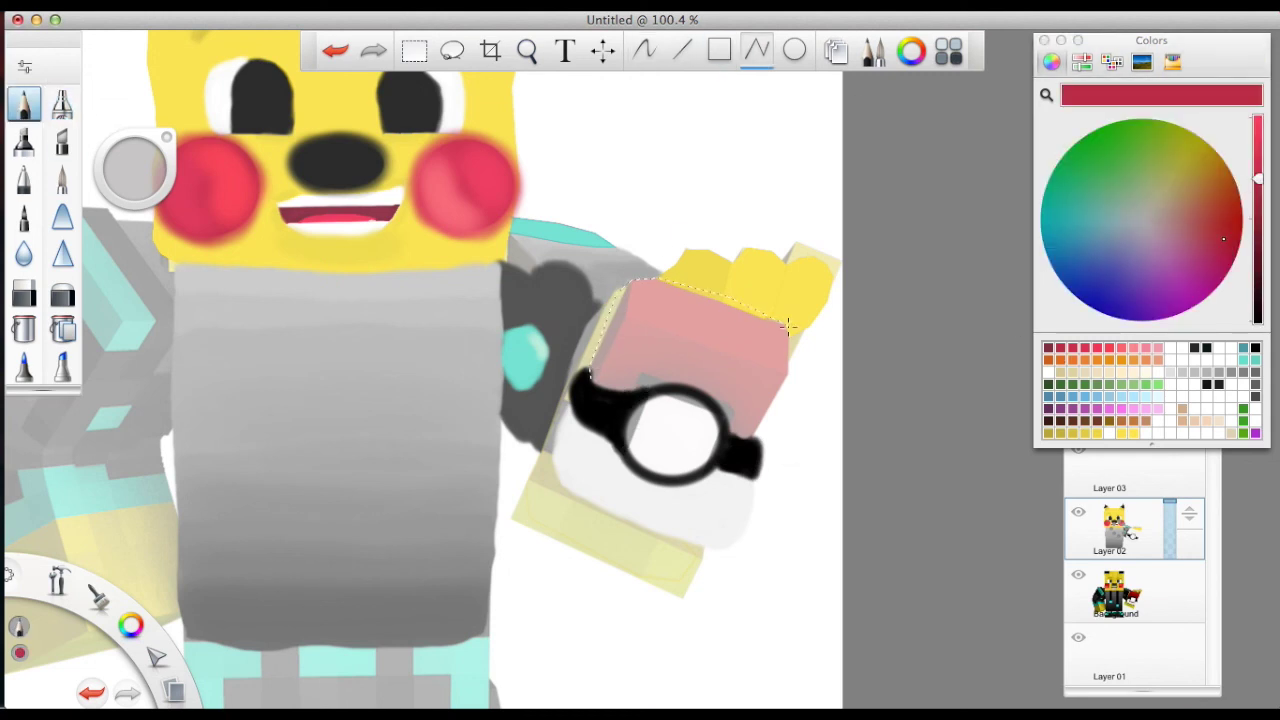
{"action": "left_click", "coordinate": [622, 318]}
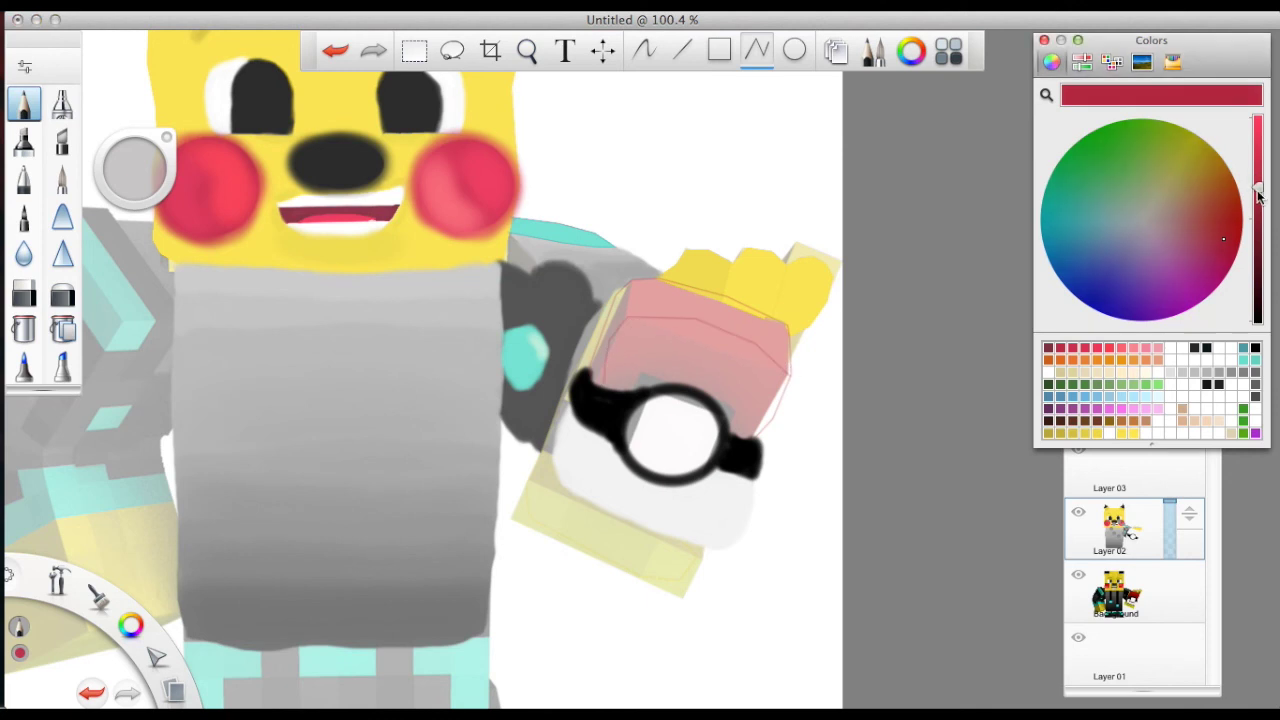
{"action": "left_click", "coordinate": [644, 50]}
{"action": "left_click", "coordinate": [61, 104]}
{"action": "left_click_drag", "start_coordinate": [620, 320], "coordinate": [607, 325]}
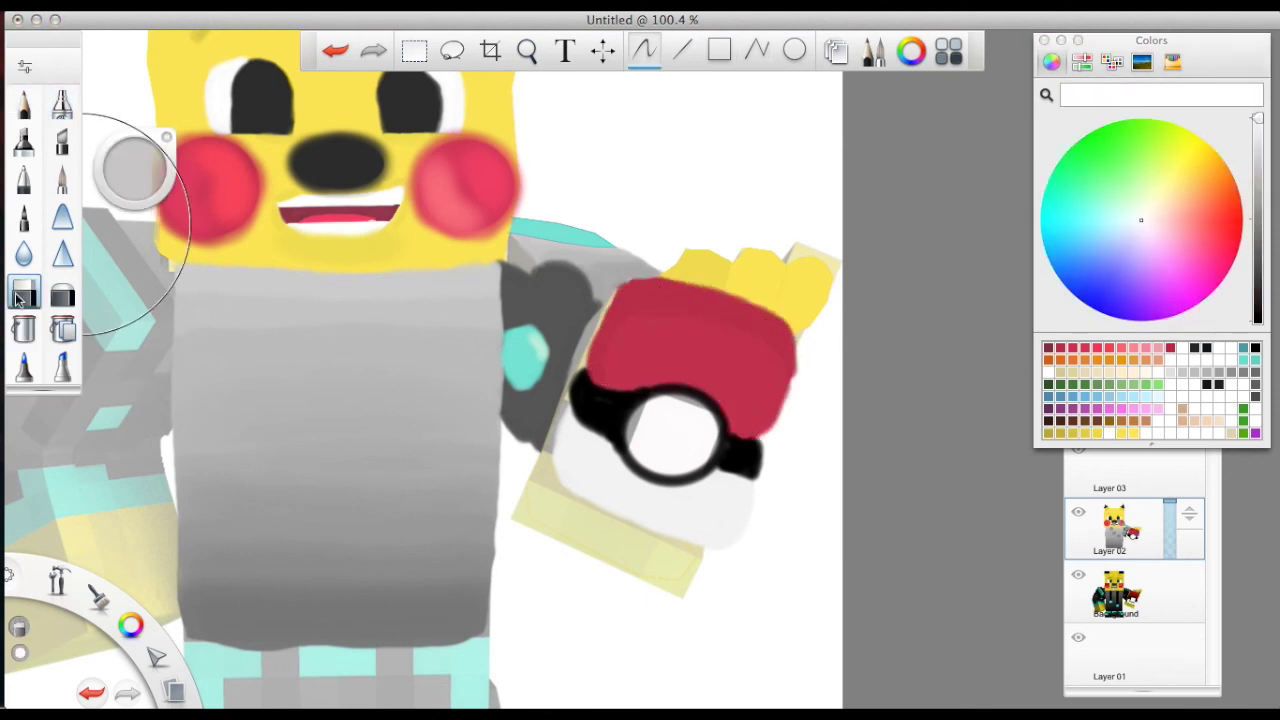
Fill the ball's button white, paint the yellow hand along the ball's side and underside, and touch up the adjoining sleeve in grey
{"action": "left_click", "coordinate": [24, 329]}
{"action": "left_click", "coordinate": [1071, 432]}
{"action": "left_click", "coordinate": [586, 358]}
{"action": "key", "text": "super+z"}
{"action": "key", "text": "super+z"}
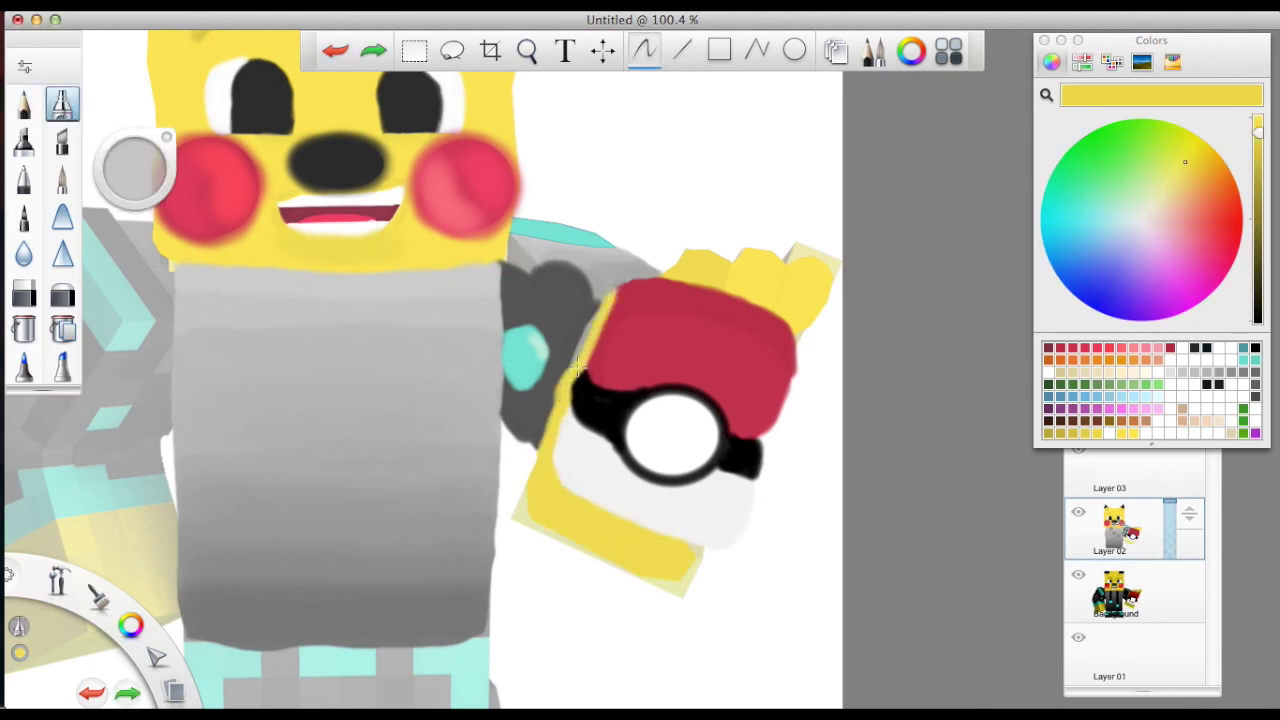
{"action": "left_click", "coordinate": [656, 272], "text": "alt"}
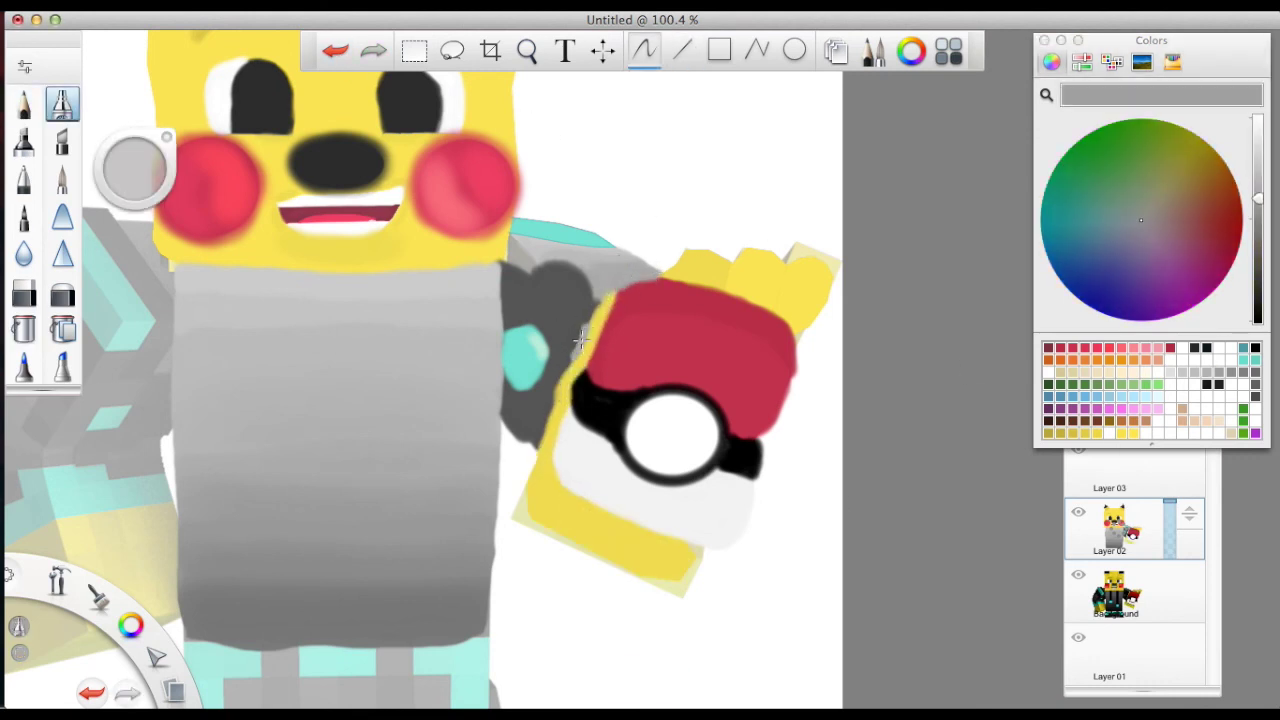
Paint the left hand below the teal cuff as a rounded shape in a darker yellow
{"action": "scroll", "coordinate": [700, 250], "scroll_direction": "left", "scroll_amount": 5}
{"action": "left_click", "coordinate": [1091, 431]}
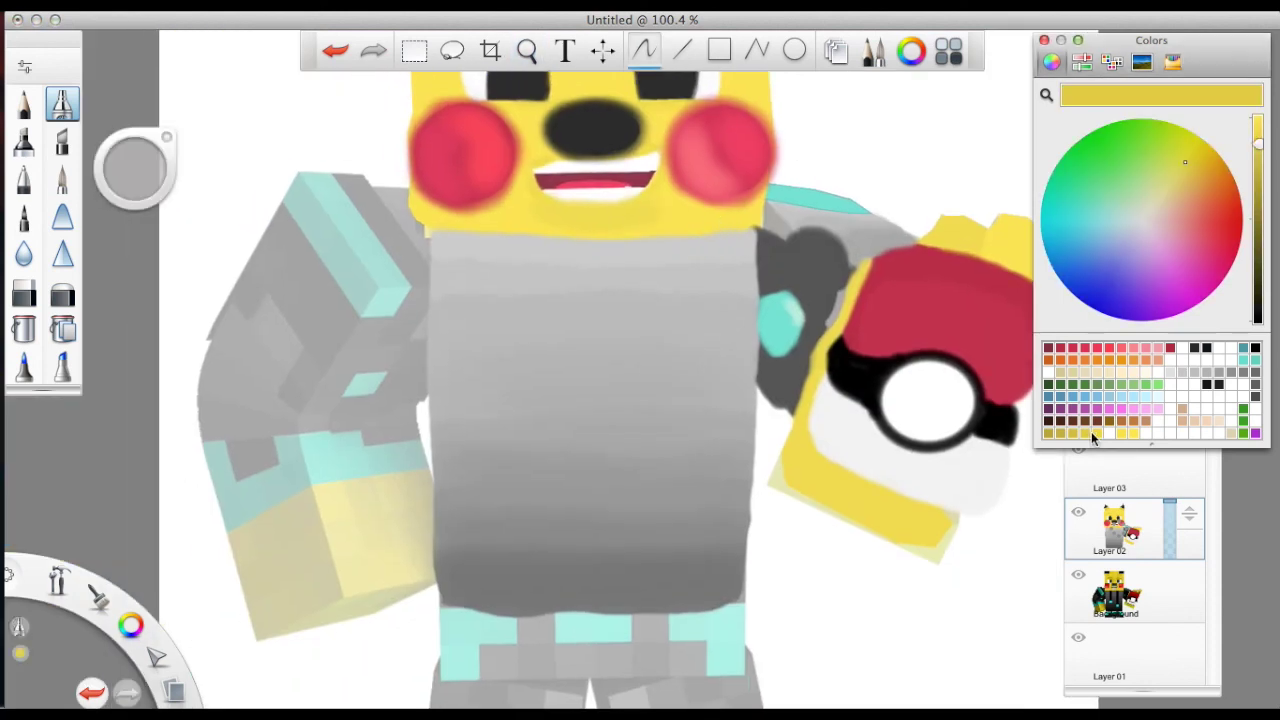
{"action": "left_click", "coordinate": [256, 628]}
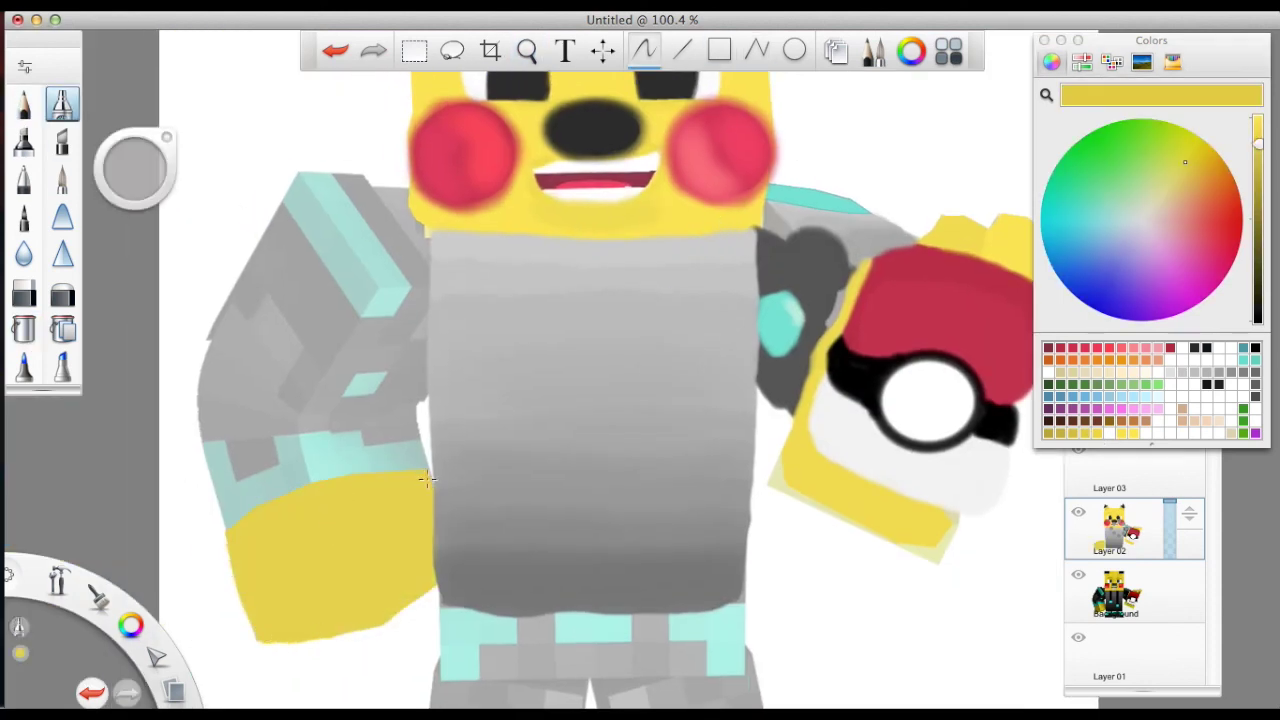
Outline the diagonal stripe on the left shoulder with rounded corners and fill it with teal
{"action": "left_click", "coordinate": [295, 190], "text": "alt"}
{"action": "key", "text": "p"}
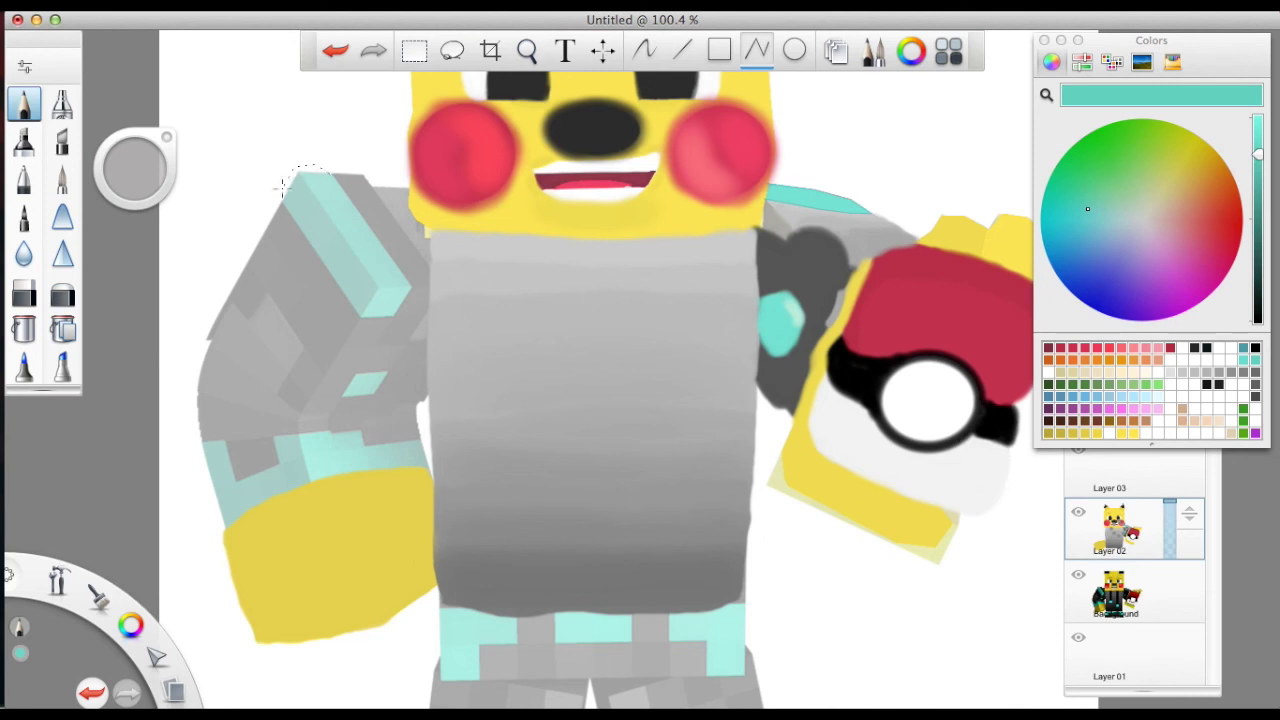
{"action": "left_click", "coordinate": [293, 173]}
Outline the upper part of the left sleeve around the teal stripe in dark grey, giving its lower edge a zigzag
{"action": "left_click", "coordinate": [293, 207], "text": "alt"}
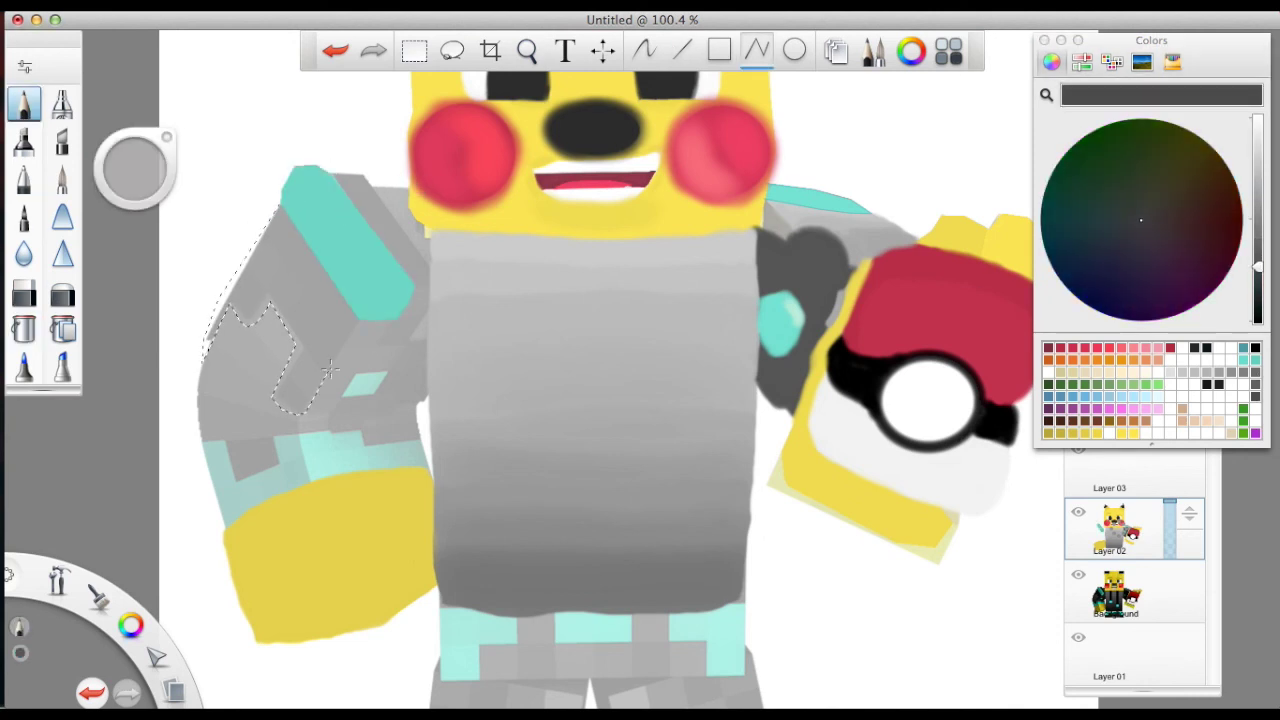
{"action": "left_click", "coordinate": [415, 408]}
{"action": "left_click", "coordinate": [427, 340]}
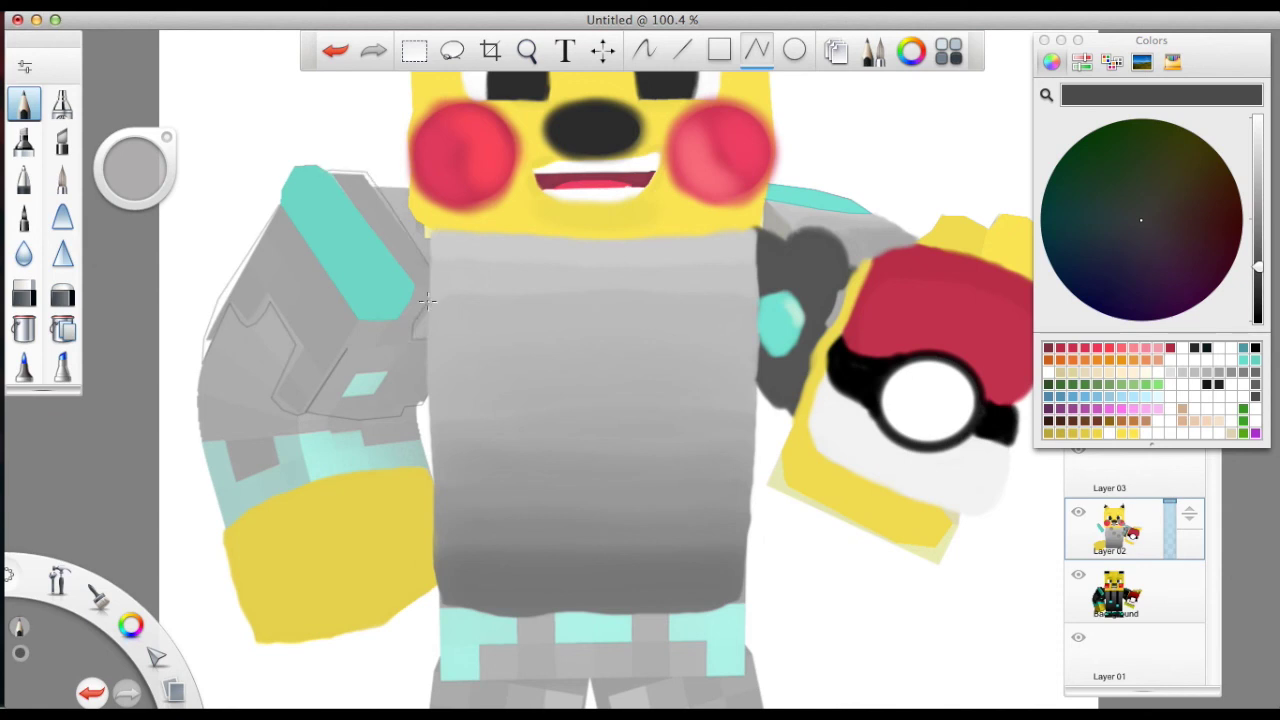
{"action": "left_click", "coordinate": [366, 376], "text": "alt"}
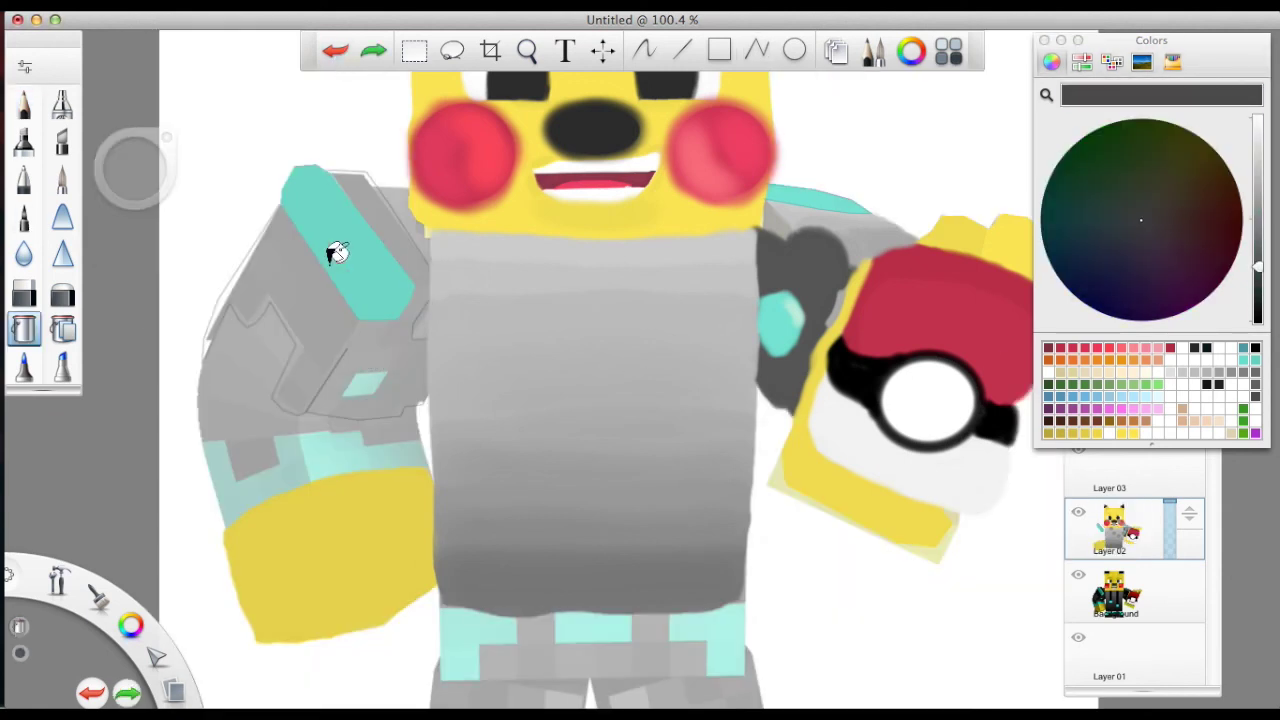
Close the gaps in the left sleeve's outline and colour the enclosed area dark grey around the teal stripe
{"action": "left_click", "coordinate": [24, 328]}
{"action": "left_click", "coordinate": [203, 353]}
{"action": "key", "text": "super+z"}
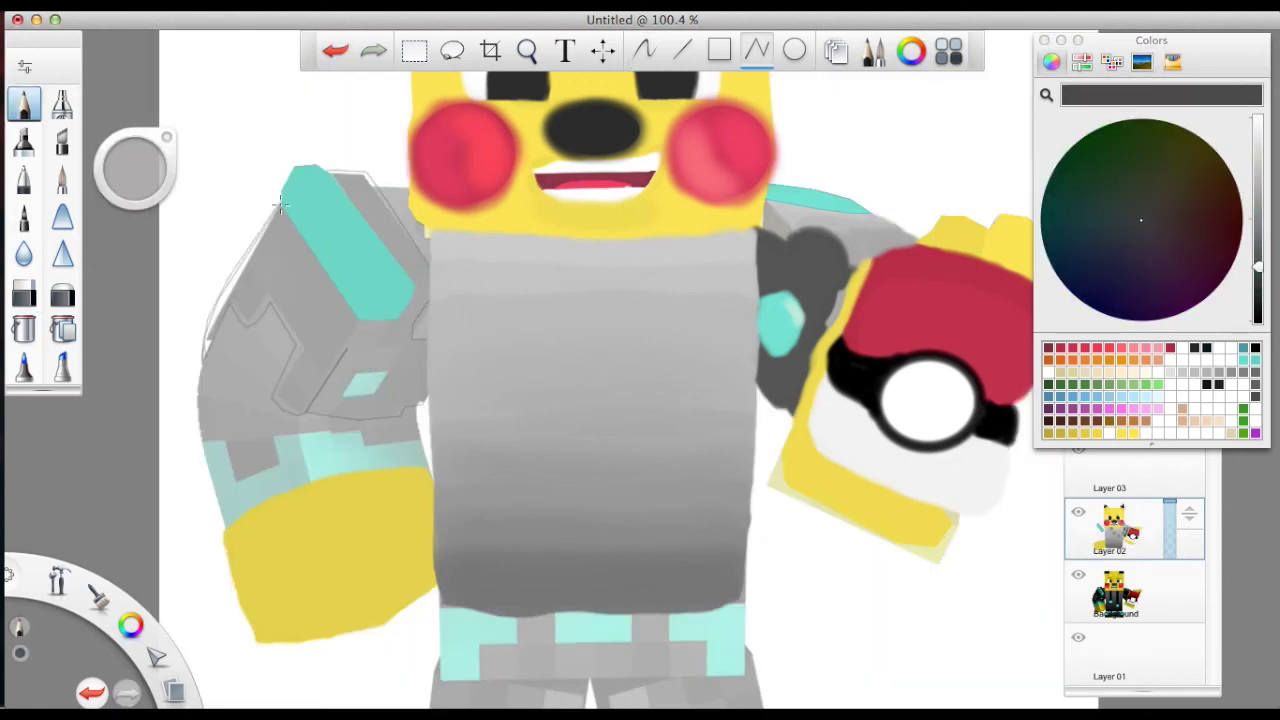
{"action": "left_click", "coordinate": [281, 204]}
{"action": "key", "text": "l"}
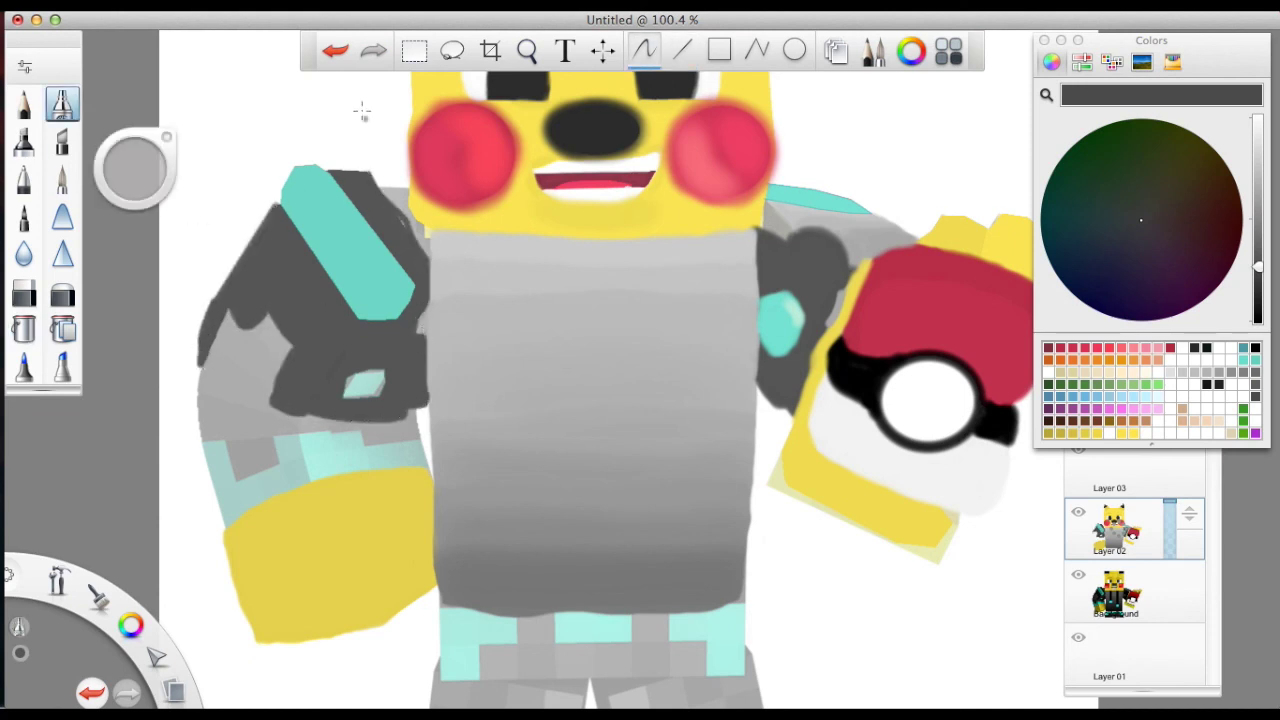
{"action": "left_click", "coordinate": [369, 180]}
Paint the small spot on the left sleeve as a rounded teal shape with a lighter highlight, and fill the cuff with bright teal
{"action": "left_click", "coordinate": [344, 393], "text": "alt"}
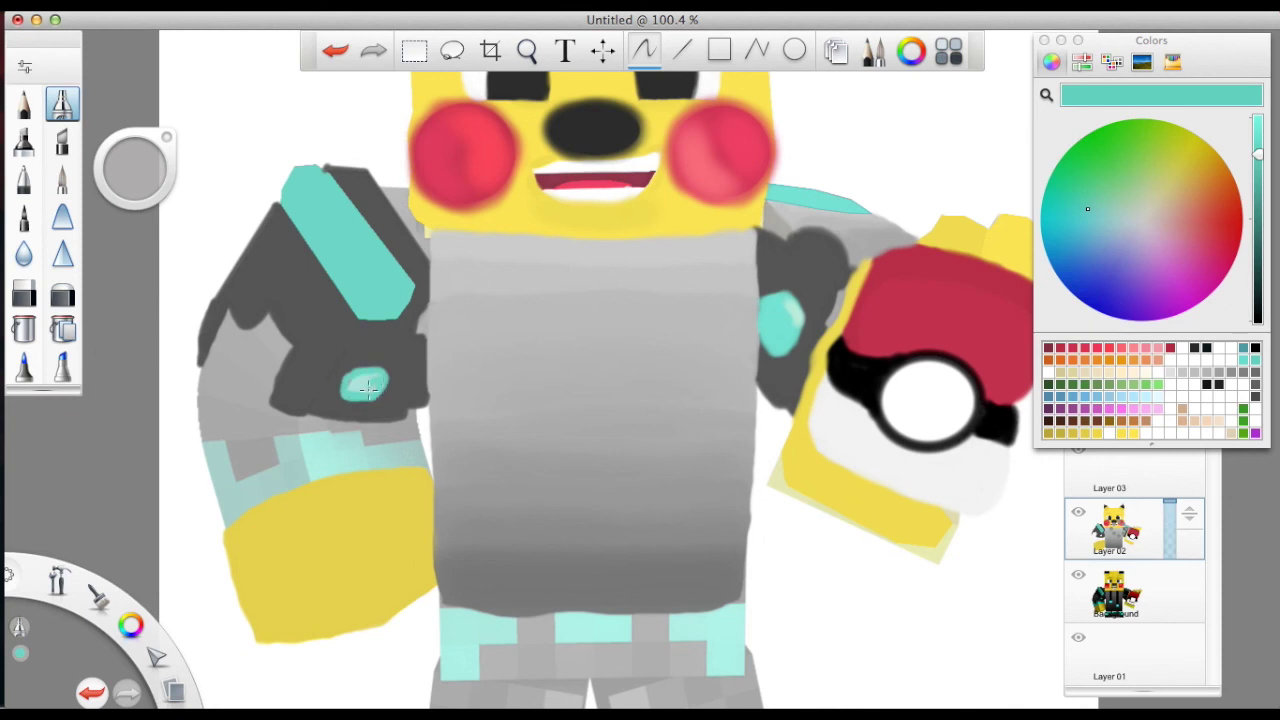
{"action": "left_click", "coordinate": [373, 371], "text": "alt"}
{"action": "key", "text": "p"}
{"action": "key", "text": "f"}
{"action": "left_click", "coordinate": [395, 452]}
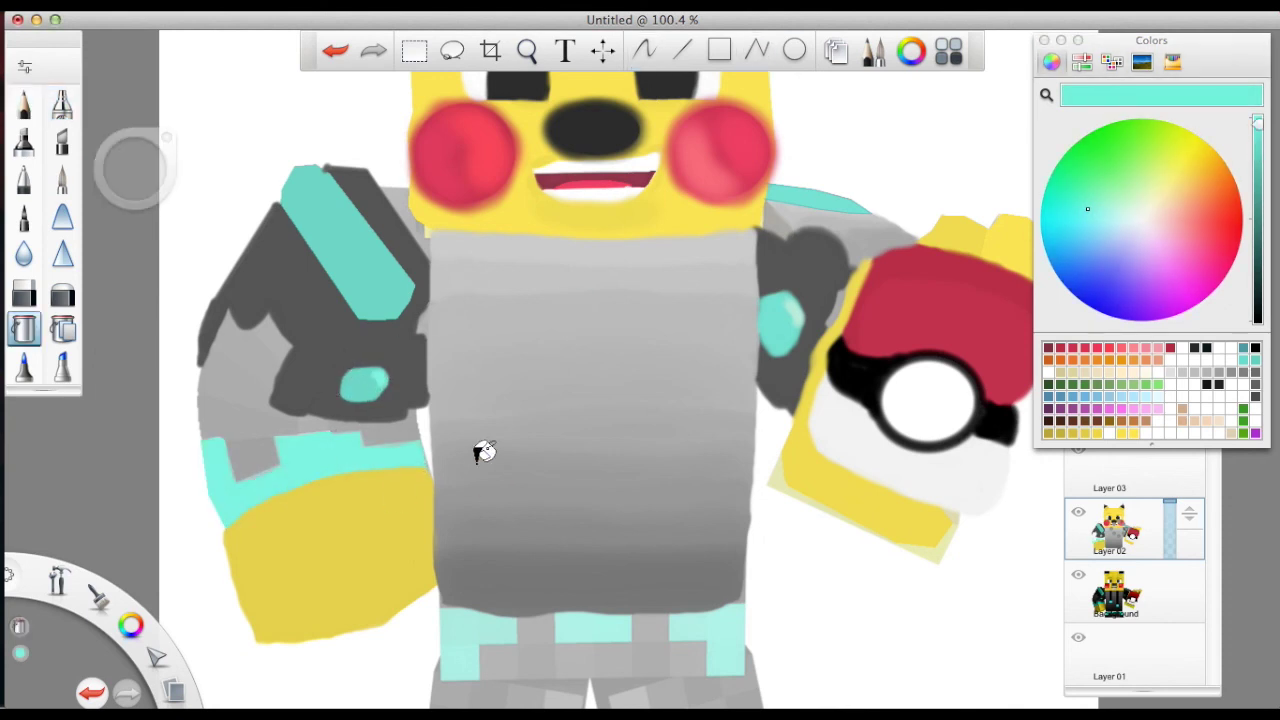
Fill the left sleeve's lower section with light grey, shade it with progressively darker grey bands, and round off the dark notch in the cuff
{"action": "left_click", "coordinate": [1210, 398]}
{"action": "key", "text": "p"}
{"action": "key", "text": "super+z"}
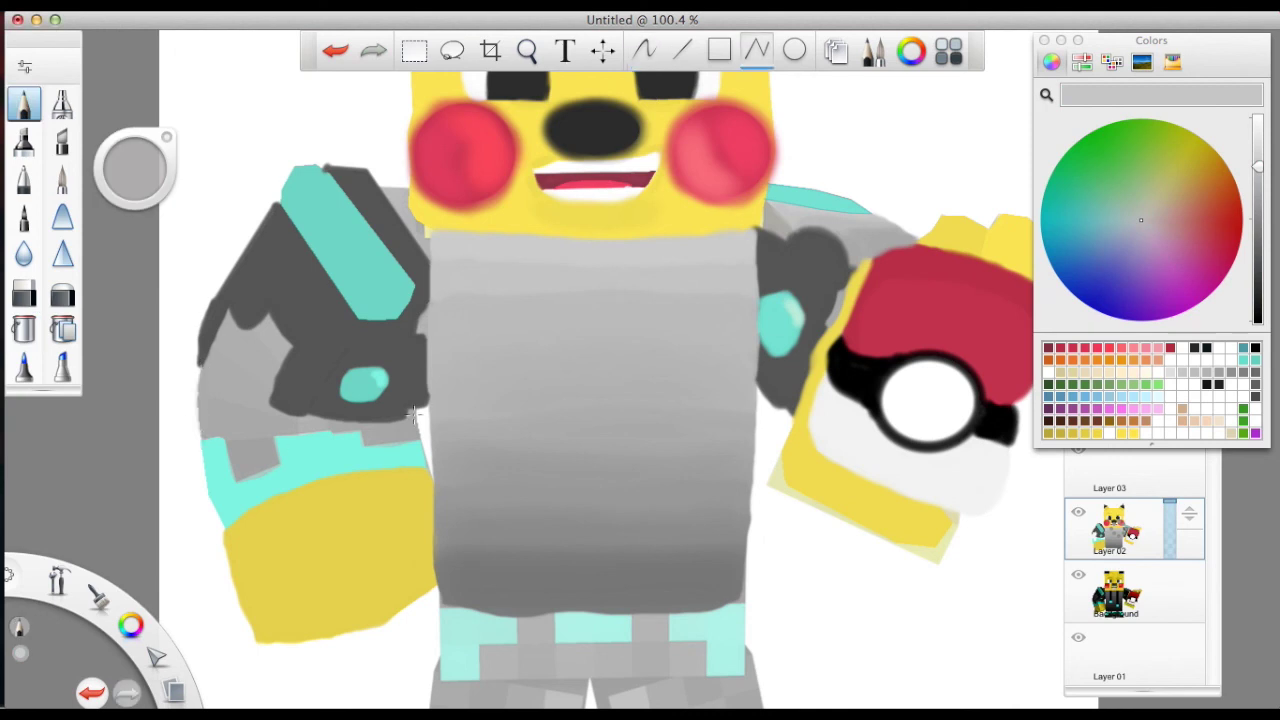
{"action": "key", "text": "super+z"}
{"action": "left_click", "coordinate": [545, 322], "text": "alt"}
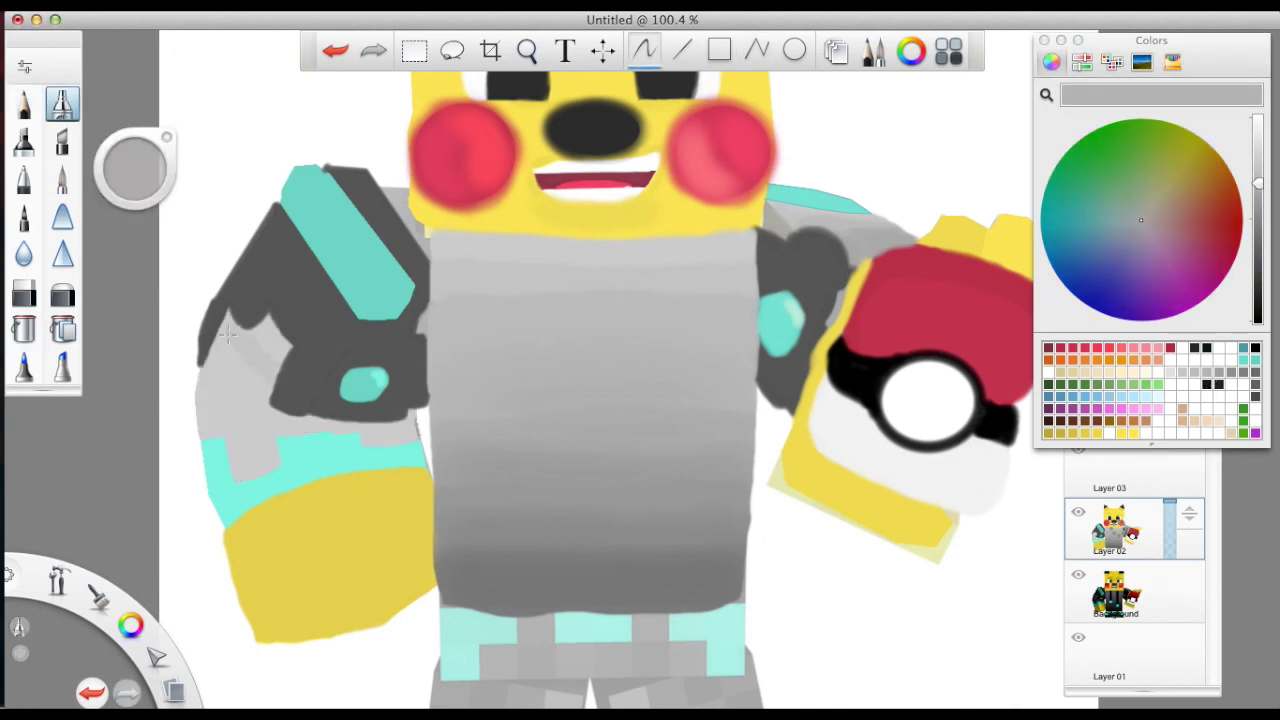
{"action": "left_click", "coordinate": [262, 395], "text": "alt"}
{"action": "left_click_drag", "start_coordinate": [210, 395], "coordinate": [420, 425]}
{"action": "mouse_move", "coordinate": [192, 385]}
{"action": "left_mouse_down"}
{"action": "mouse_move", "coordinate": [296, 428]}
{"action": "mouse_move", "coordinate": [406, 440]}
{"action": "mouse_move", "coordinate": [283, 423]}
{"action": "mouse_move", "coordinate": [336, 430]}
{"action": "mouse_move", "coordinate": [197, 349]}
{"action": "mouse_move", "coordinate": [220, 422]}
{"action": "mouse_move", "coordinate": [201, 419]}
{"action": "mouse_move", "coordinate": [265, 467]}
{"action": "left_mouse_up"}
{"action": "left_click", "coordinate": [262, 420], "text": "alt"}
{"action": "left_click", "coordinate": [270, 440], "text": "alt"}
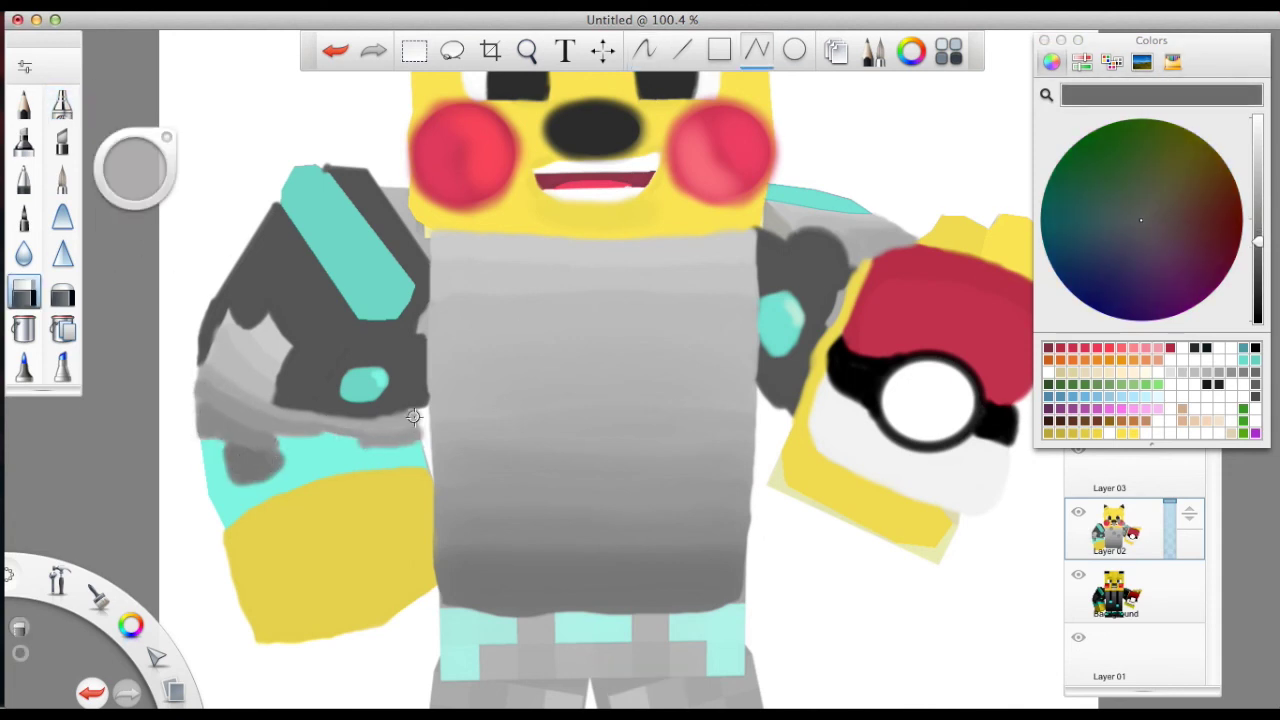
{"action": "left_click", "coordinate": [279, 440], "text": "alt"}
Soften and round the edges of the left cuff and the diagonal shoulder stripe with a lighter teal
{"action": "left_click", "coordinate": [644, 50]}
{"action": "left_click_drag", "start_coordinate": [215, 500], "coordinate": [298, 483]}
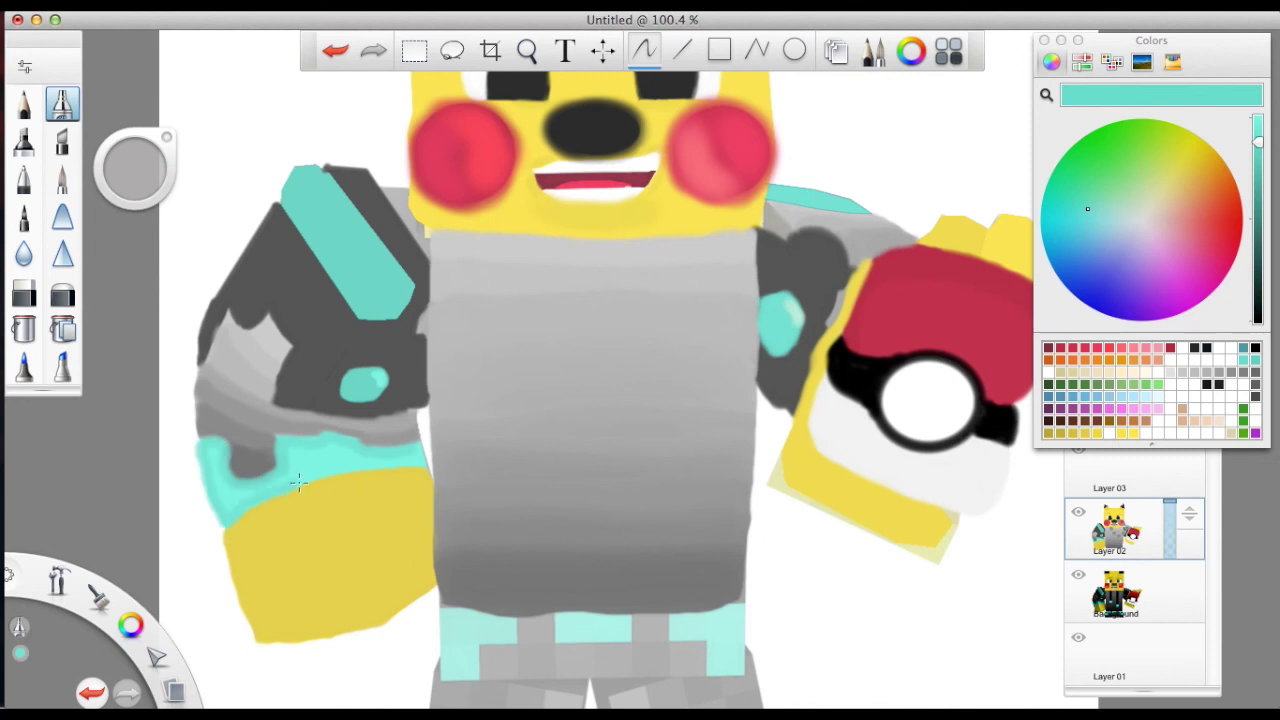
{"action": "mouse_move", "coordinate": [302, 165]}
{"action": "left_mouse_down"}
{"action": "mouse_move", "coordinate": [286, 211]}
{"action": "mouse_move", "coordinate": [338, 261]}
{"action": "mouse_move", "coordinate": [410, 288]}
{"action": "mouse_move", "coordinate": [405, 320]}
{"action": "left_mouse_up"}
{"action": "key", "text": "e"}
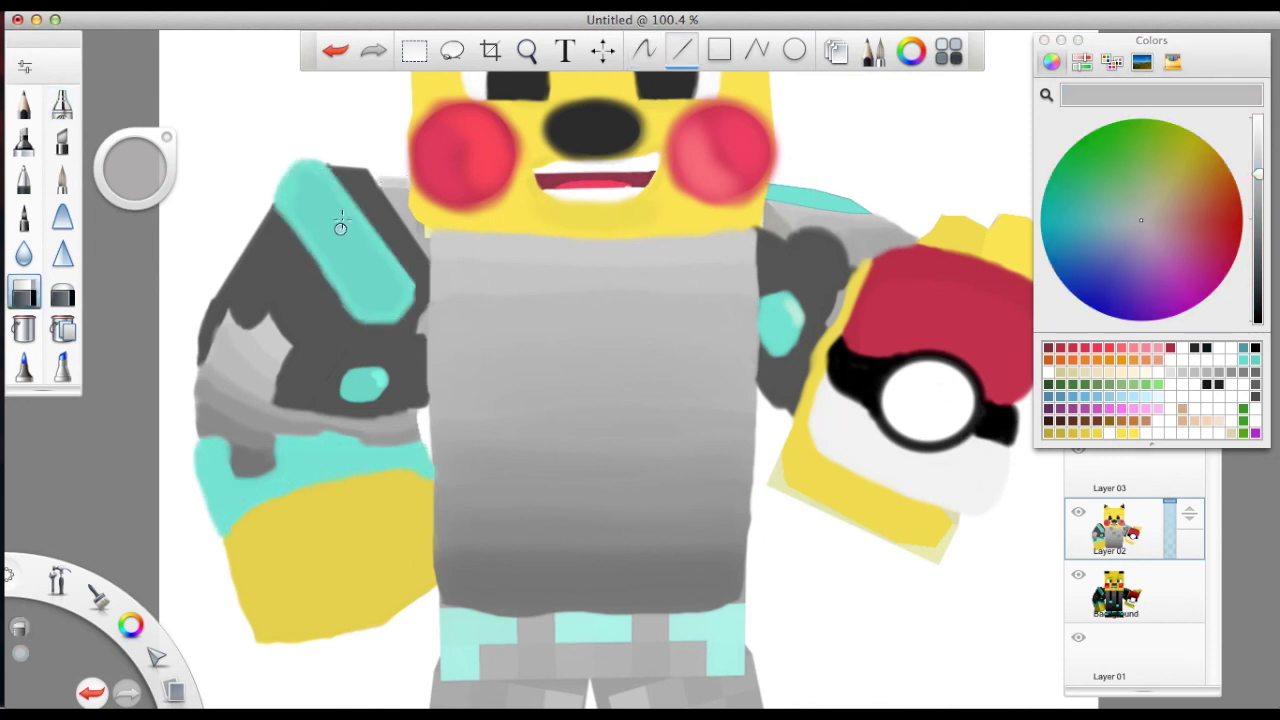
{"action": "key", "text": "e"}
{"action": "left_click", "coordinate": [62, 103]}
Paint the three teal blocks of the waistband below the torso with softly rounded edges
{"action": "key", "text": "space"}
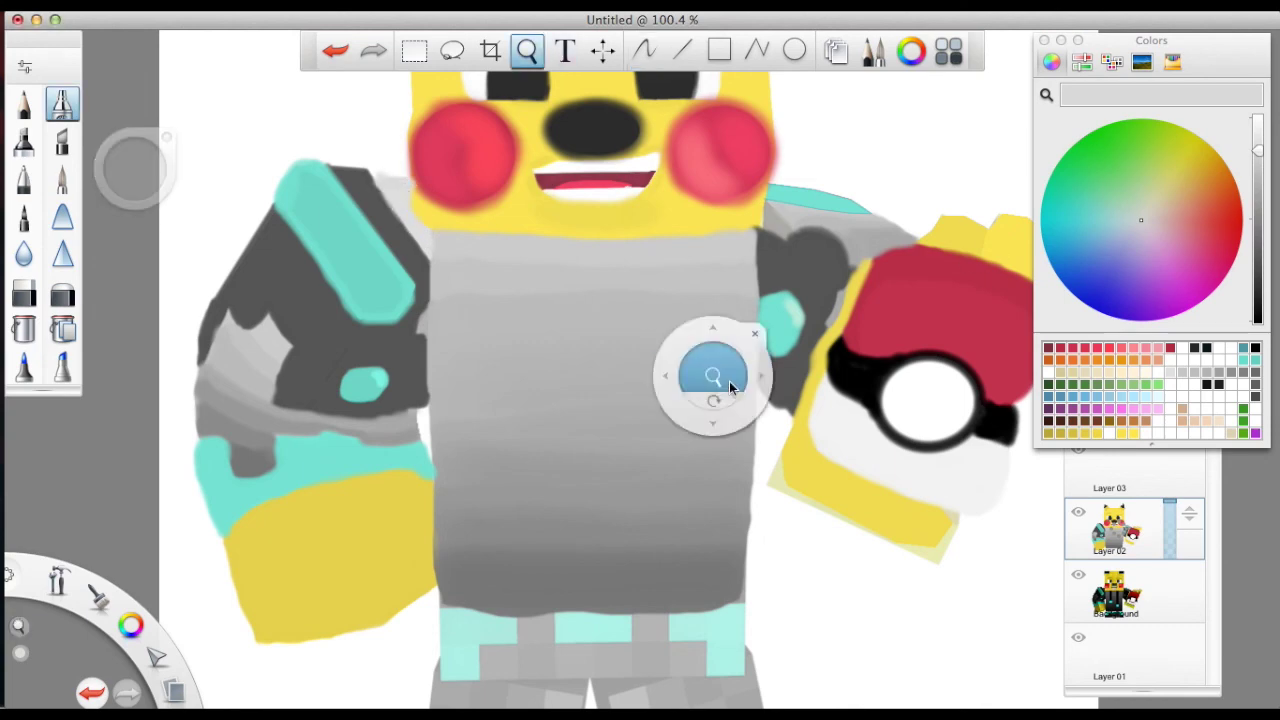
{"action": "left_click_drag", "start_coordinate": [729, 381], "coordinate": [760, 360]}
{"action": "left_click", "coordinate": [740, 490], "text": "alt"}
{"action": "mouse_move", "coordinate": [740, 470]}
{"action": "left_mouse_down"}
{"action": "mouse_move", "coordinate": [760, 500]}
{"action": "mouse_move", "coordinate": [740, 530]}
{"action": "mouse_move", "coordinate": [700, 500]}
{"action": "left_mouse_up"}
{"action": "mouse_move", "coordinate": [505, 470]}
{"action": "left_mouse_down"}
{"action": "mouse_move", "coordinate": [430, 500]}
{"action": "mouse_move", "coordinate": [420, 545]}
{"action": "mouse_move", "coordinate": [416, 455]}
{"action": "left_mouse_up"}
{"action": "mouse_move", "coordinate": [555, 480]}
{"action": "left_mouse_down"}
{"action": "mouse_move", "coordinate": [629, 477]}
{"action": "mouse_move", "coordinate": [563, 503]}
{"action": "left_mouse_up"}
Paint the waistband's grey areas in light grey and add rounded squares in slightly darker greys
{"action": "left_click", "coordinate": [466, 548], "text": "alt"}
{"action": "key", "text": "l"}
{"action": "left_click_drag", "start_coordinate": [466, 548], "coordinate": [636, 547]}
{"action": "key", "text": "l"}
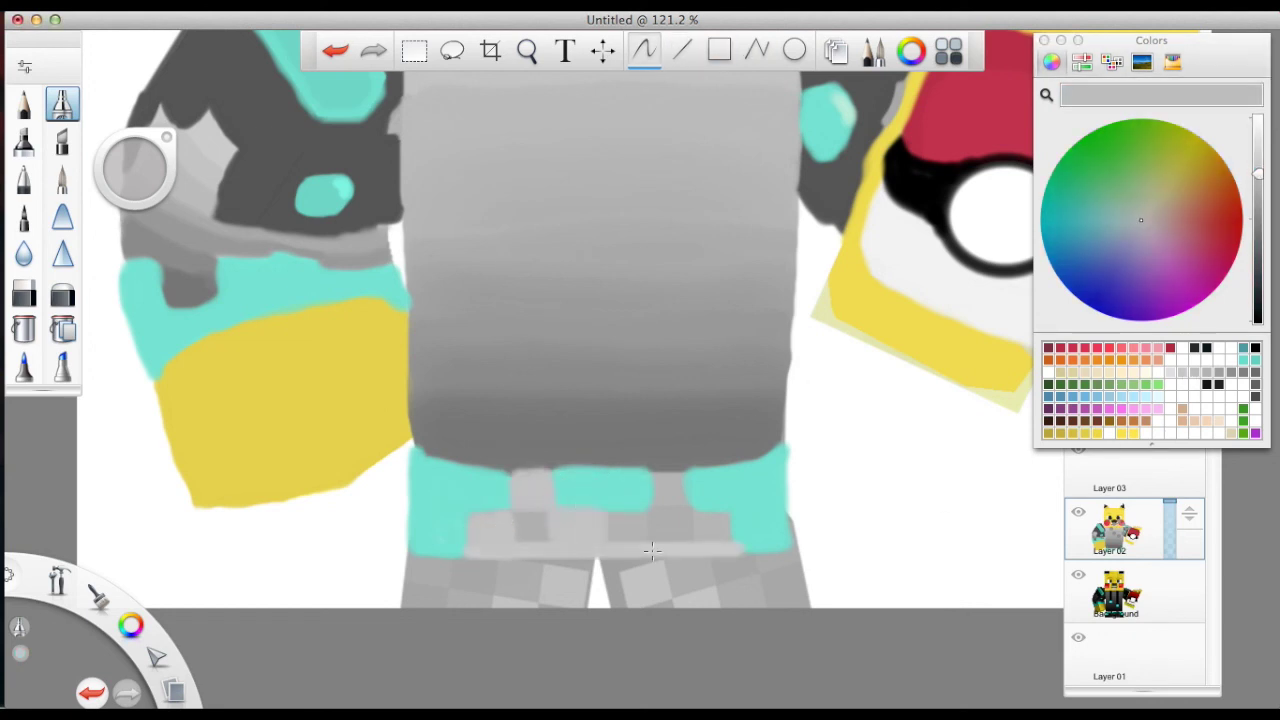
{"action": "left_click", "coordinate": [737, 445], "text": "alt"}
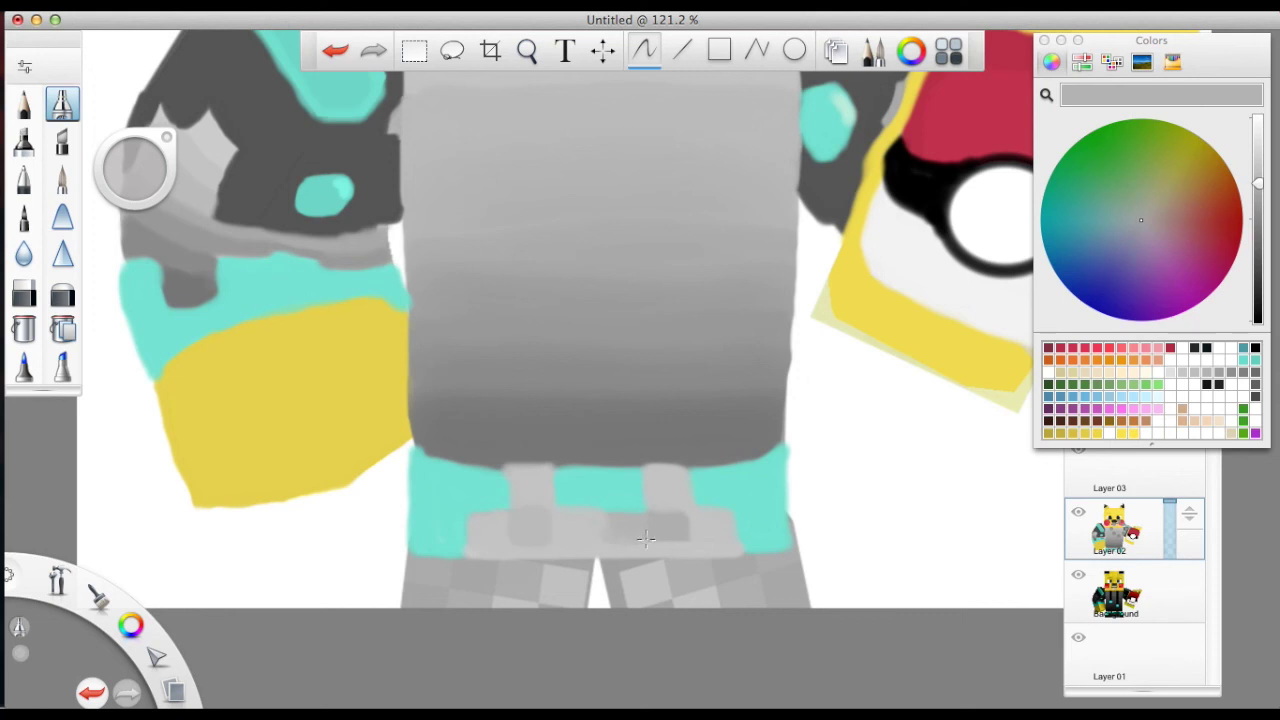
{"action": "left_click", "coordinate": [681, 540], "text": "alt"}
Paint the tops of both trouser legs with a grey upper edge and soft light grey patches over the checks
{"action": "key", "text": "l"}
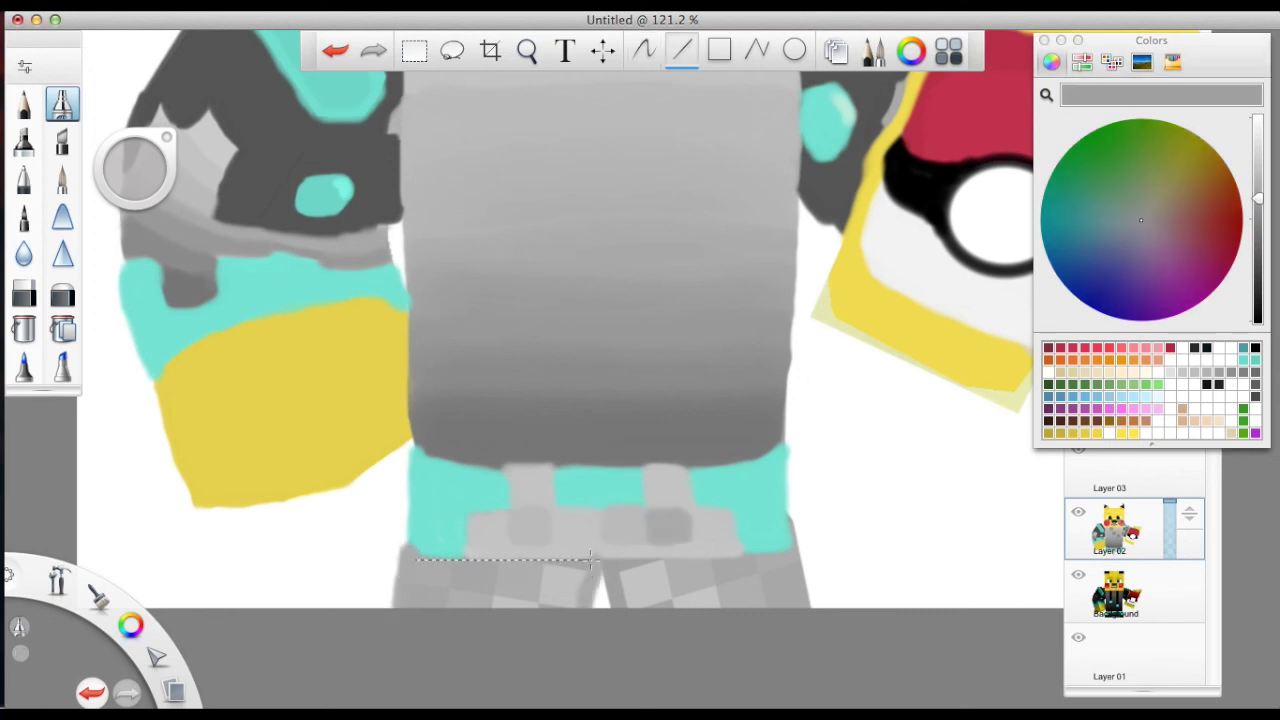
{"action": "left_click", "coordinate": [650, 578], "text": "alt"}
{"action": "mouse_move", "coordinate": [610, 600]}
{"action": "left_mouse_down"}
{"action": "mouse_move", "coordinate": [670, 570]}
{"action": "mouse_move", "coordinate": [714, 597]}
{"action": "left_mouse_up"}
{"action": "left_click_drag", "start_coordinate": [545, 565], "coordinate": [590, 600]}
{"action": "key", "text": "l"}
{"action": "left_click_drag", "start_coordinate": [490, 590], "coordinate": [582, 598]}
{"action": "left_click_drag", "start_coordinate": [494, 590], "coordinate": [532, 596]}
{"action": "left_click_drag", "start_coordinate": [670, 552], "coordinate": [770, 605]}
Cover the outer sides of both trouser legs in light grey and add soft mid-grey check patches
{"action": "left_click", "coordinate": [1181, 378]}
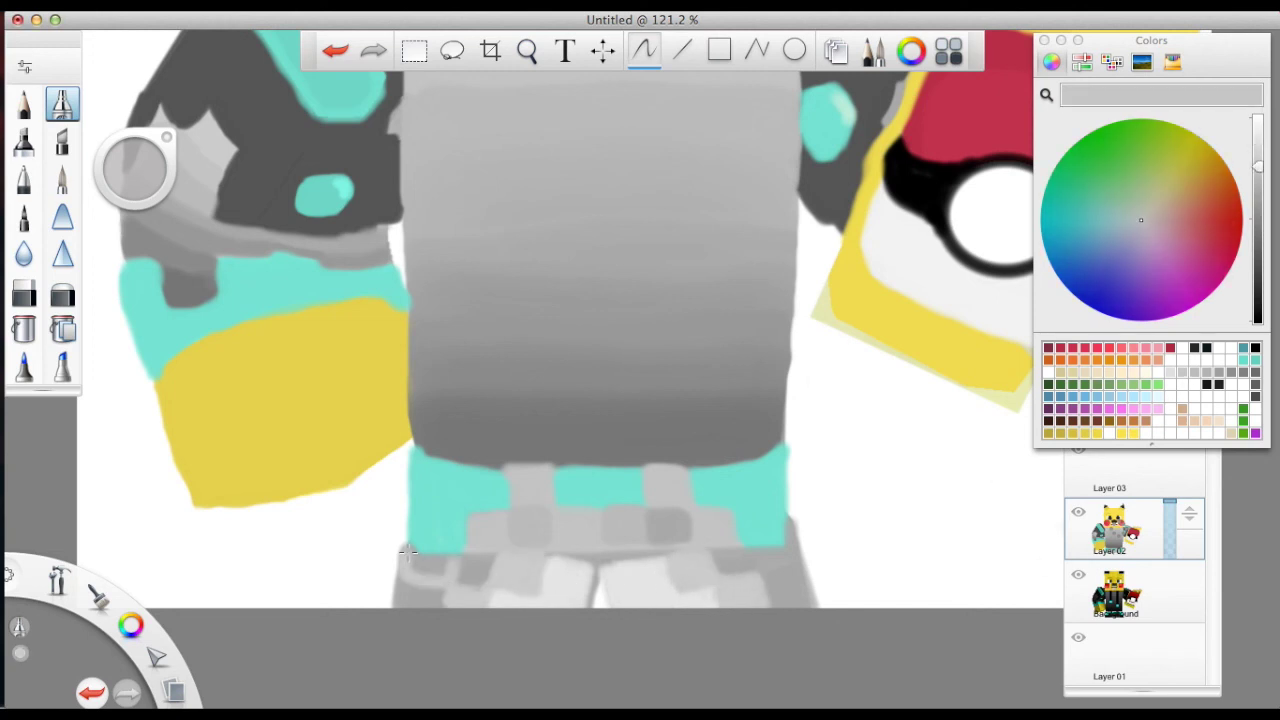
{"action": "left_click", "coordinate": [780, 570], "text": "alt"}
{"action": "left_click_drag", "start_coordinate": [766, 586], "coordinate": [745, 560]}
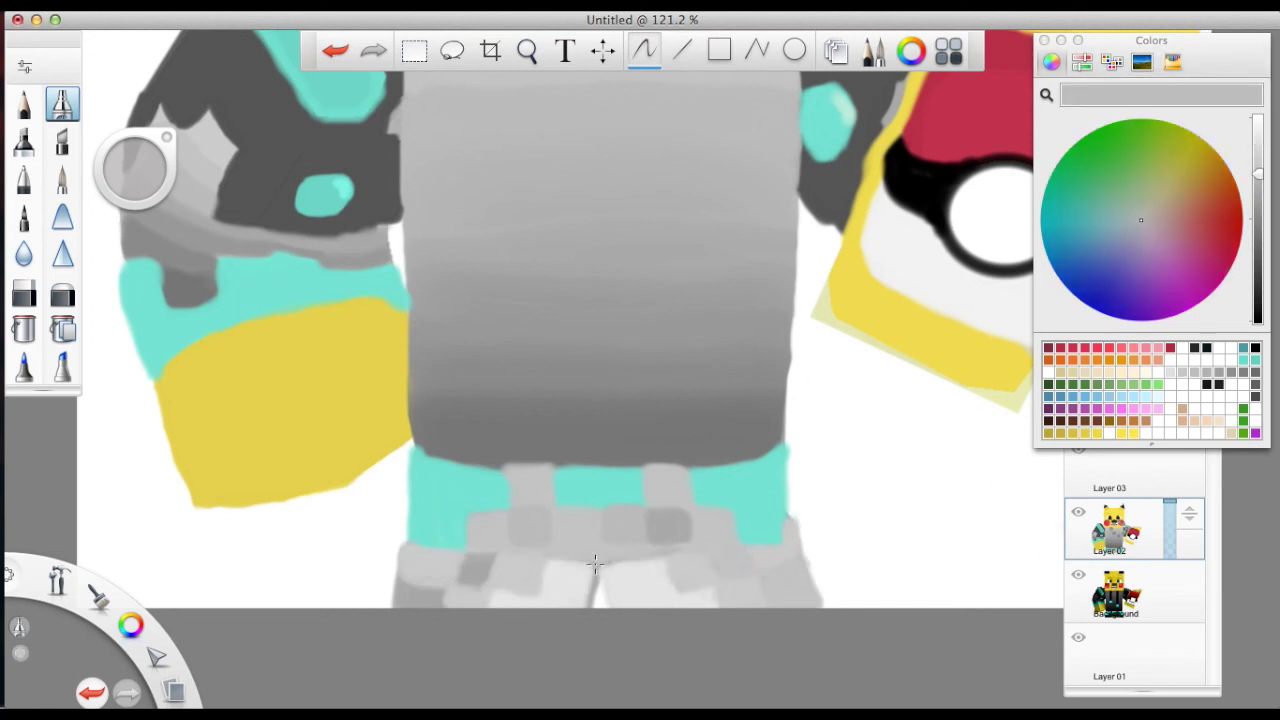
{"action": "left_click", "coordinate": [735, 575], "text": "alt"}
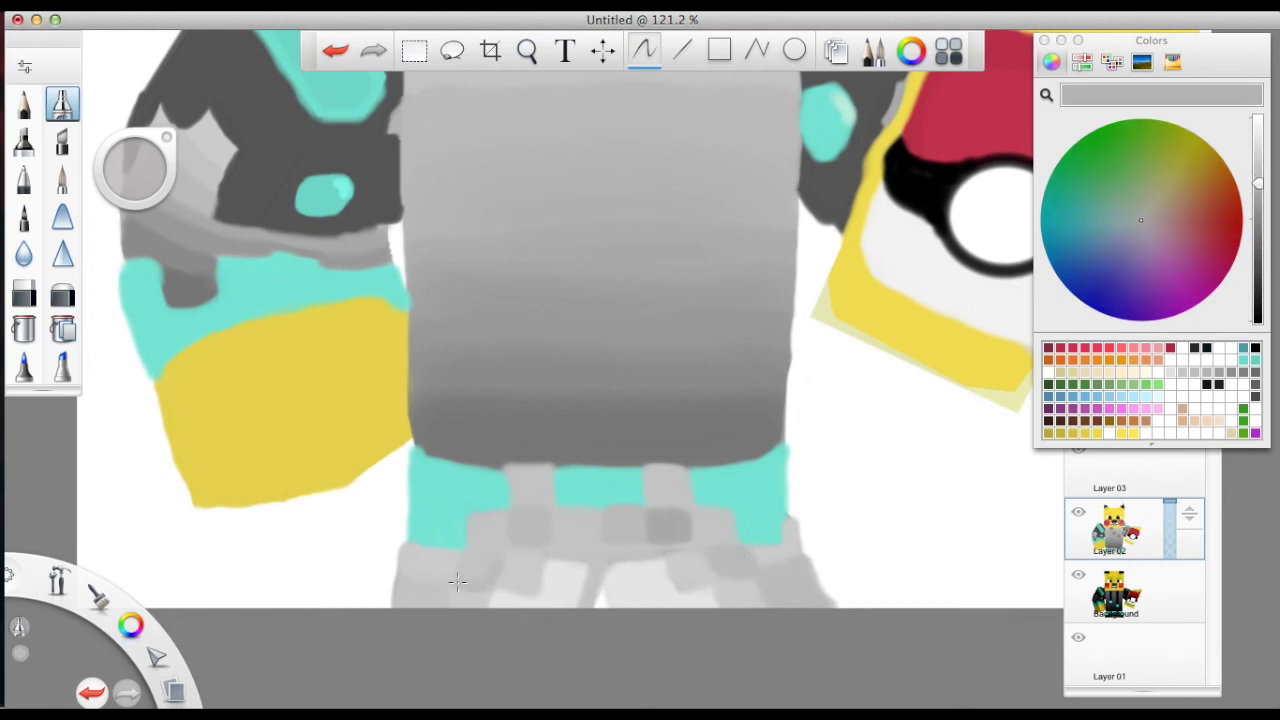
{"action": "left_click", "coordinate": [730, 577], "text": "alt"}
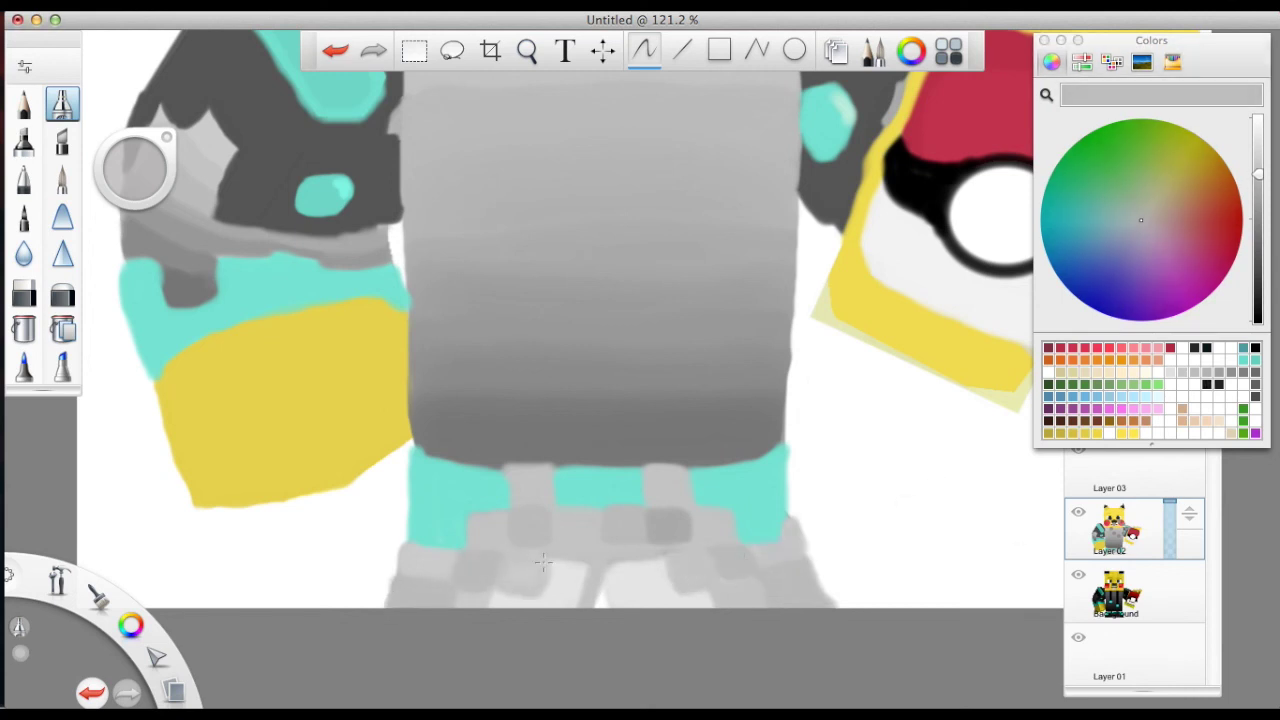
Sketch the hood's outline around the lower face with two drawstring eyelets below the chin, and erase the old paint along the chin
{"action": "scroll", "coordinate": [446, 557], "scroll_direction": "down", "scroll_amount": 5}
{"action": "scroll", "coordinate": [469, 489], "scroll_direction": "up", "scroll_amount": 7}
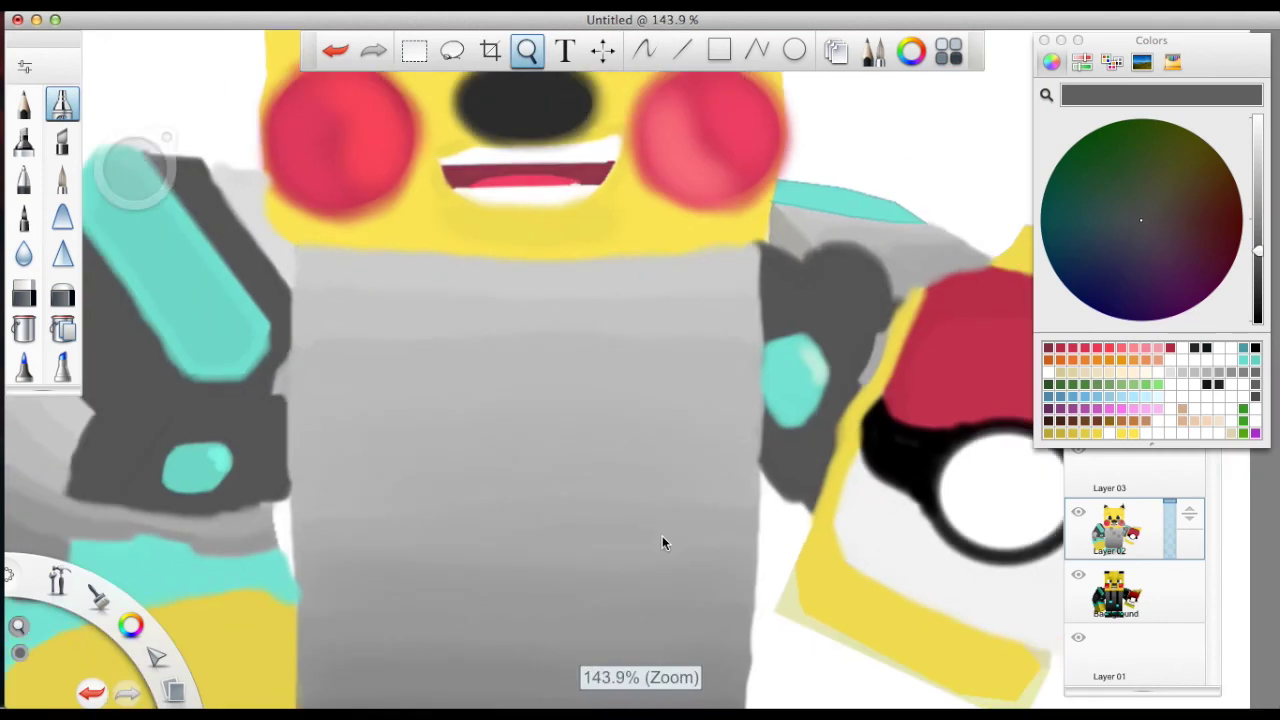
{"action": "left_click", "coordinate": [794, 50]}
{"action": "key", "text": "ctrl+z"}
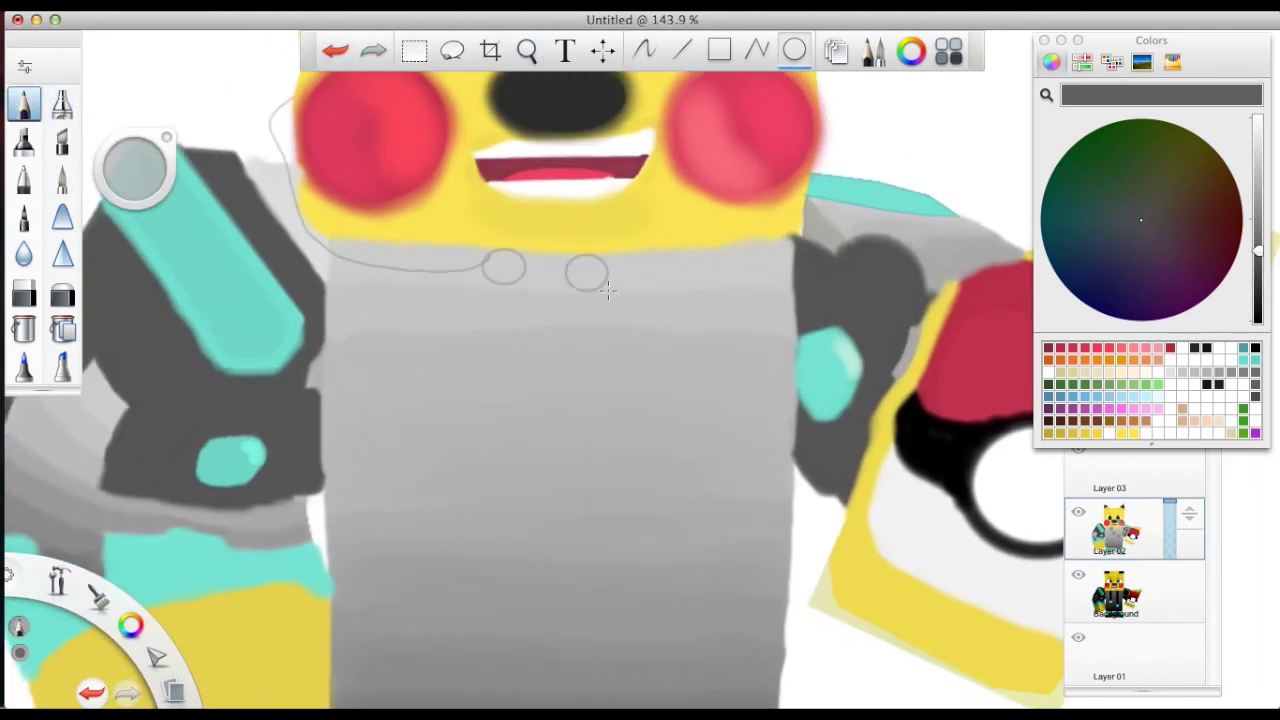
{"action": "key", "text": "e"}
{"action": "left_click_drag", "start_coordinate": [300, 238], "coordinate": [678, 260]}
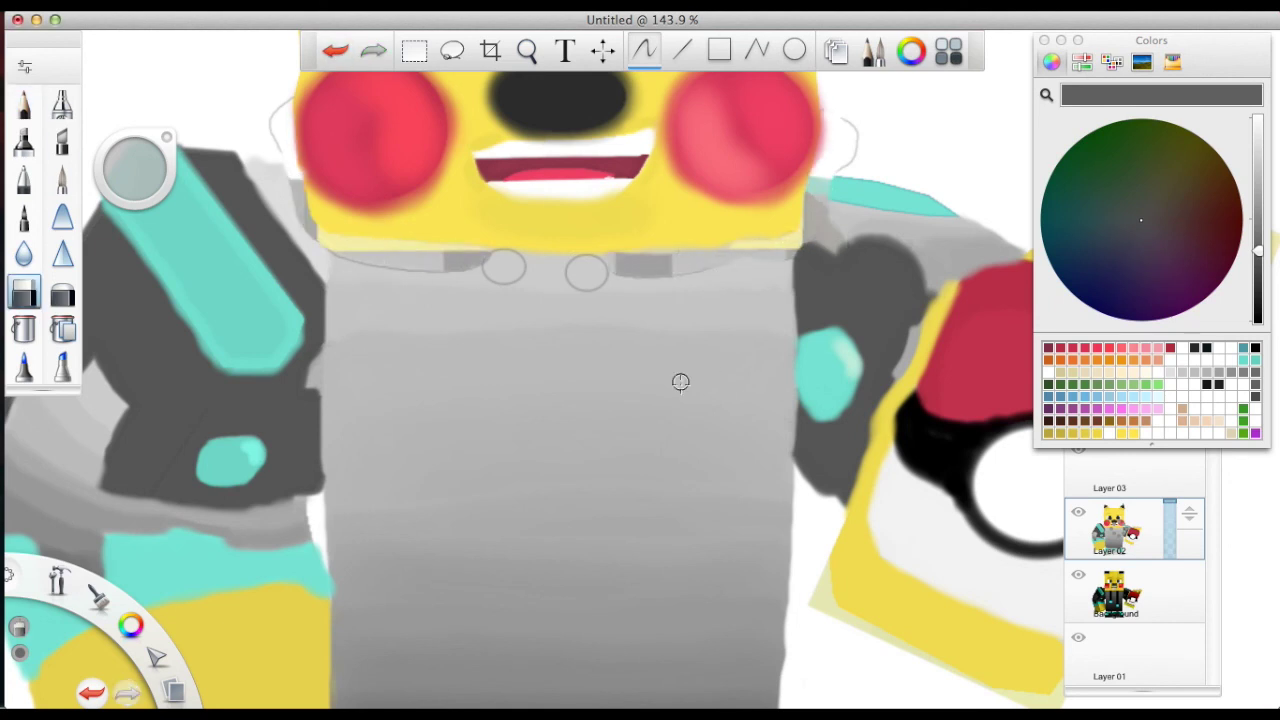
Paint the hood's rim in dark grey along both cheeks and under the chin, smoothing its edges
{"action": "key", "text": "b"}
{"action": "left_click_drag", "start_coordinate": [290, 105], "coordinate": [480, 255]}
{"action": "left_click_drag", "start_coordinate": [850, 120], "coordinate": [605, 265]}
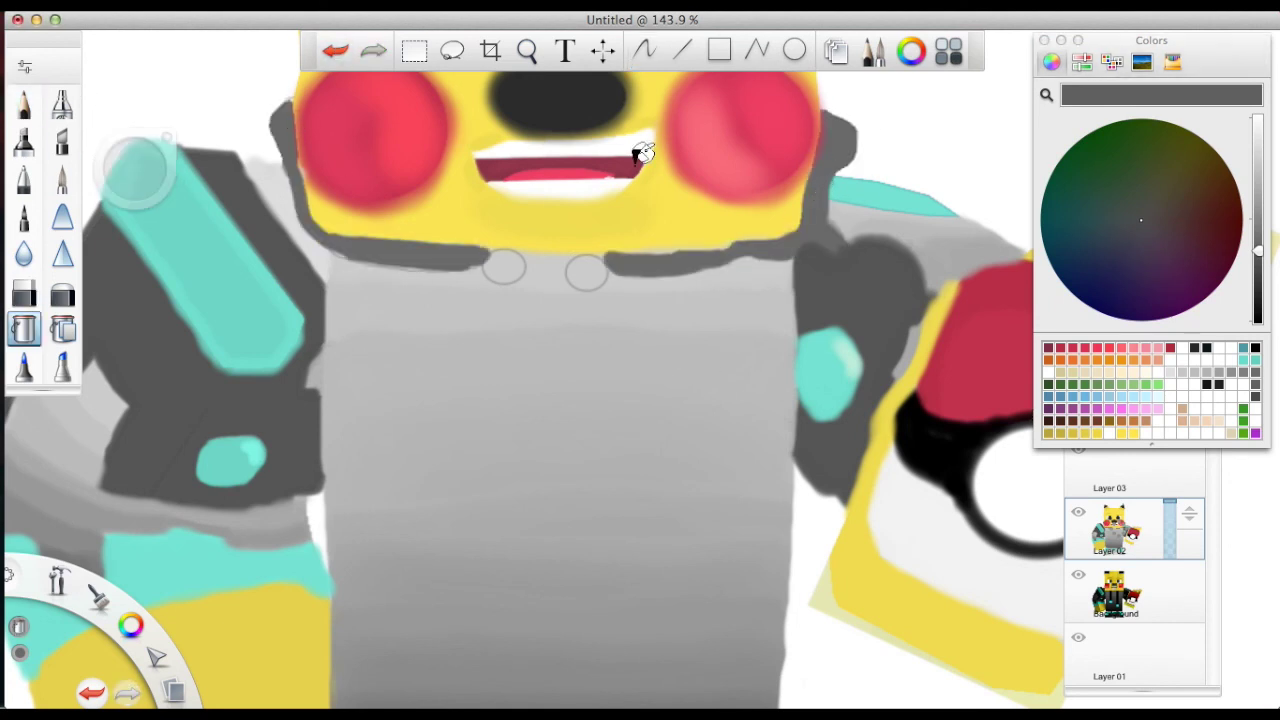
{"action": "left_click", "coordinate": [61, 103]}
{"action": "left_click_drag", "start_coordinate": [288, 100], "coordinate": [480, 255]}
{"action": "left_click_drag", "start_coordinate": [790, 255], "coordinate": [631, 258]}
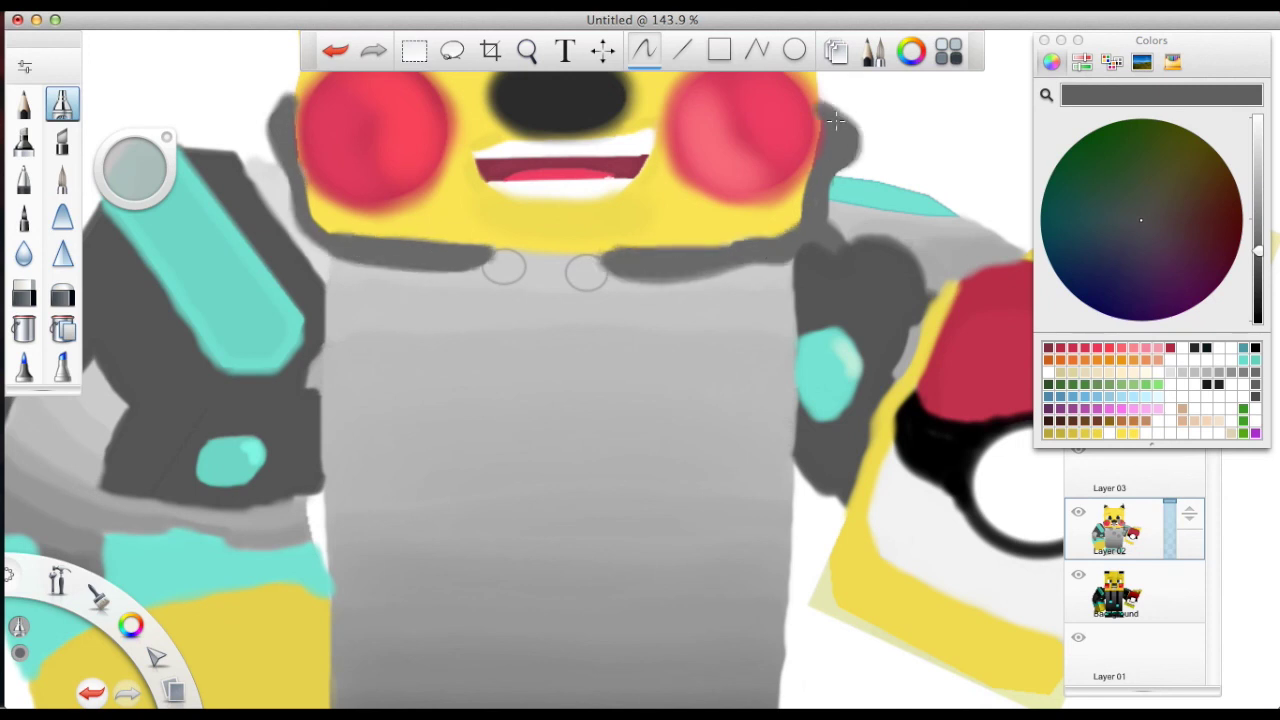
{"action": "mouse_move", "coordinate": [835, 120]}
{"action": "left_mouse_down"}
{"action": "mouse_move", "coordinate": [850, 175]}
{"action": "mouse_move", "coordinate": [760, 240]}
{"action": "mouse_move", "coordinate": [620, 262]}
{"action": "mouse_move", "coordinate": [612, 236]}
{"action": "left_mouse_up"}
{"action": "key", "text": "super+z"}
Sketch two wavy drawstrings hanging down the chest from the eyelets and paint them dark grey
{"action": "key", "text": "p"}
{"action": "mouse_move", "coordinate": [482, 268]}
{"action": "left_mouse_down"}
{"action": "mouse_move", "coordinate": [481, 405]}
{"action": "mouse_move", "coordinate": [516, 375]}
{"action": "left_mouse_up"}
{"action": "left_click_drag", "start_coordinate": [588, 478], "coordinate": [584, 494]}
{"action": "left_click", "coordinate": [1244, 359]}
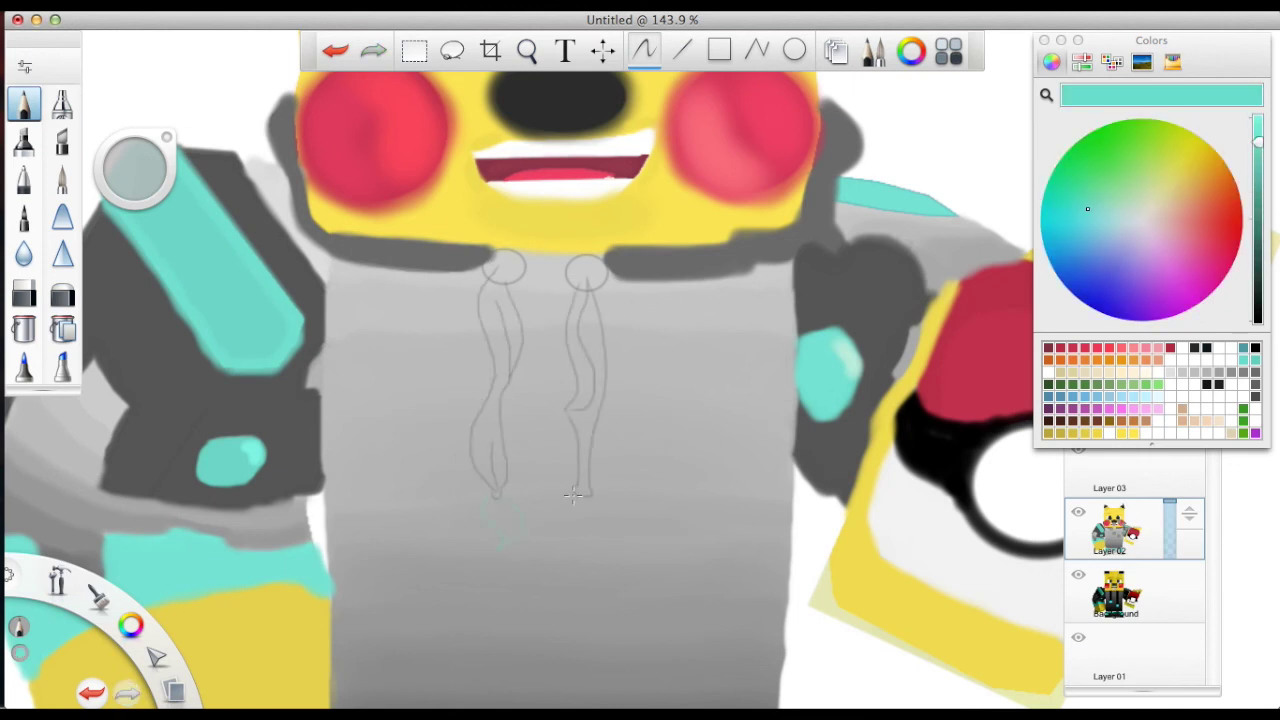
{"action": "left_click", "coordinate": [251, 309], "text": "alt"}
{"action": "mouse_move", "coordinate": [583, 300]}
{"action": "left_mouse_down"}
{"action": "mouse_move", "coordinate": [583, 423]}
{"action": "mouse_move", "coordinate": [588, 357]}
{"action": "left_mouse_up"}
{"action": "left_click_drag", "start_coordinate": [485, 290], "coordinate": [487, 474]}
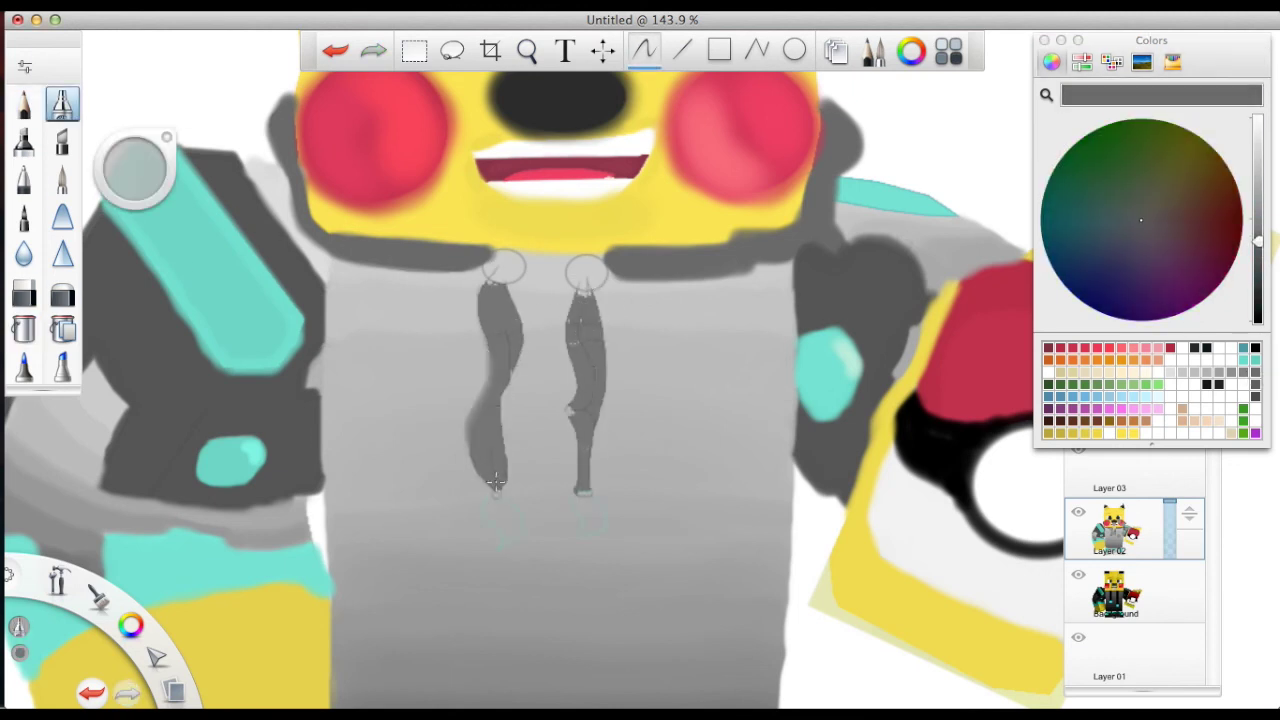
Add teal tips to both drawstrings and paint their eyelets in a medium grey
{"action": "mouse_move", "coordinate": [576, 403]}
{"action": "left_mouse_down"}
{"action": "mouse_move", "coordinate": [596, 379]}
{"action": "mouse_move", "coordinate": [590, 530]}
{"action": "left_mouse_up"}
{"action": "left_click_drag", "start_coordinate": [505, 500], "coordinate": [518, 523]}
{"action": "left_click", "coordinate": [500, 330], "text": "alt"}
{"action": "mouse_move", "coordinate": [495, 262]}
{"action": "left_mouse_down"}
{"action": "mouse_move", "coordinate": [623, 262]}
{"action": "mouse_move", "coordinate": [572, 271]}
{"action": "mouse_move", "coordinate": [605, 284]}
{"action": "mouse_move", "coordinate": [497, 291]}
{"action": "mouse_move", "coordinate": [603, 257]}
{"action": "left_mouse_up"}
{"action": "left_click", "coordinate": [535, 277], "text": "alt"}
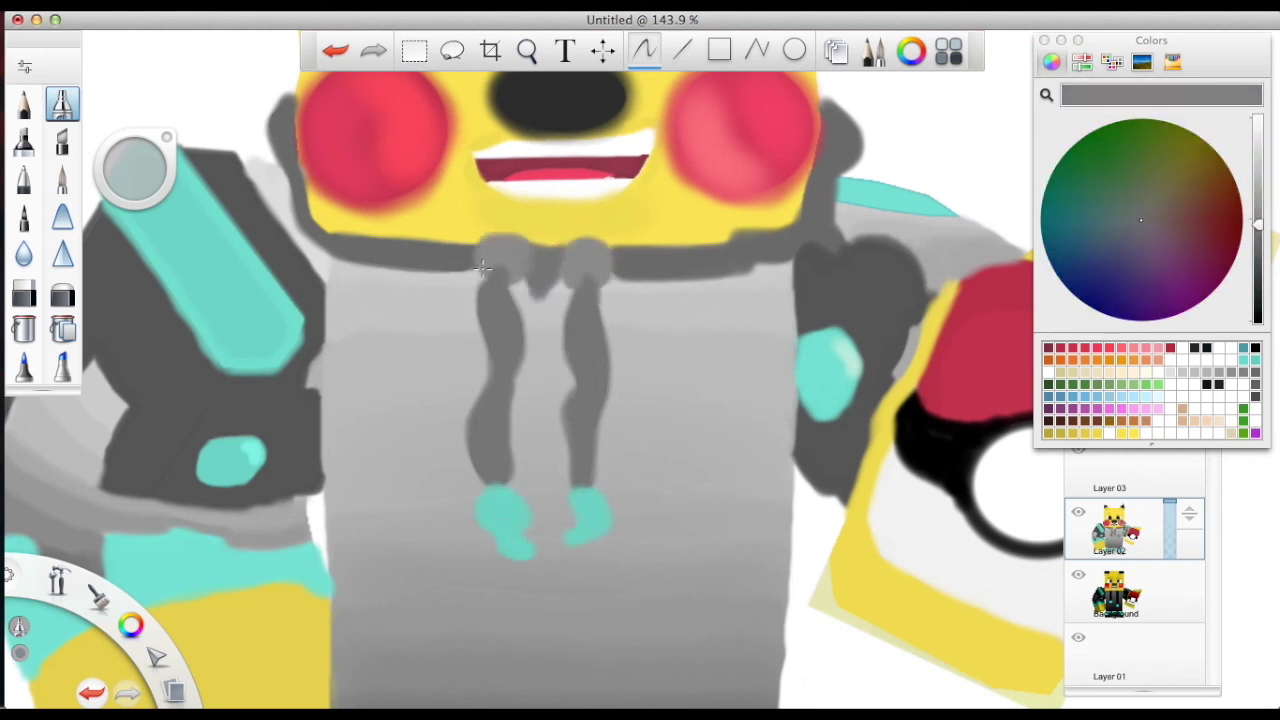
Paint lighter grey highlight streaks along both drawstrings
{"action": "left_click_drag", "start_coordinate": [482, 405], "coordinate": [490, 465]}
{"action": "left_click_drag", "start_coordinate": [578, 315], "coordinate": [590, 450]}
{"action": "left_click_drag", "start_coordinate": [495, 300], "coordinate": [503, 395]}
{"action": "left_click", "coordinate": [486, 513], "text": "alt"}
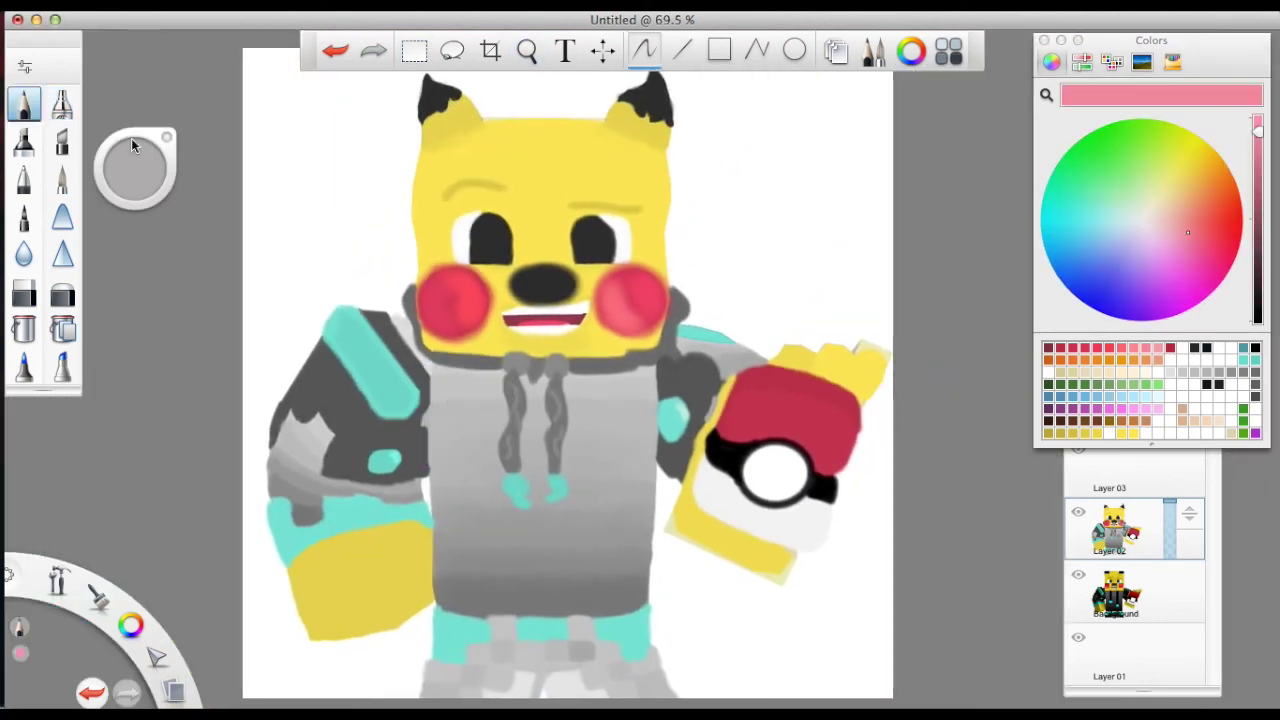
{"action": "mouse_move", "coordinate": [860, 205]}
{"action": "left_mouse_down"}
{"action": "mouse_move", "coordinate": [805, 290]}
{"action": "mouse_move", "coordinate": [830, 230]}
{"action": "mouse_move", "coordinate": [700, 560]}
{"action": "mouse_move", "coordinate": [760, 380]}
{"action": "mouse_move", "coordinate": [620, 250]}
{"action": "left_mouse_up"}
{"action": "key", "text": "ctrl+z"}
{"action": "key", "text": "ctrl+z"}
{"action": "key", "text": "ctrl+z"}
{"action": "key", "text": "ctrl+z"}
{"action": "left_click_drag", "start_coordinate": [810, 260], "coordinate": [700, 600]}
Toggle the visibility of Layer 02 to compare the painting with the blocky reference
{"action": "left_click", "coordinate": [1078, 512]}
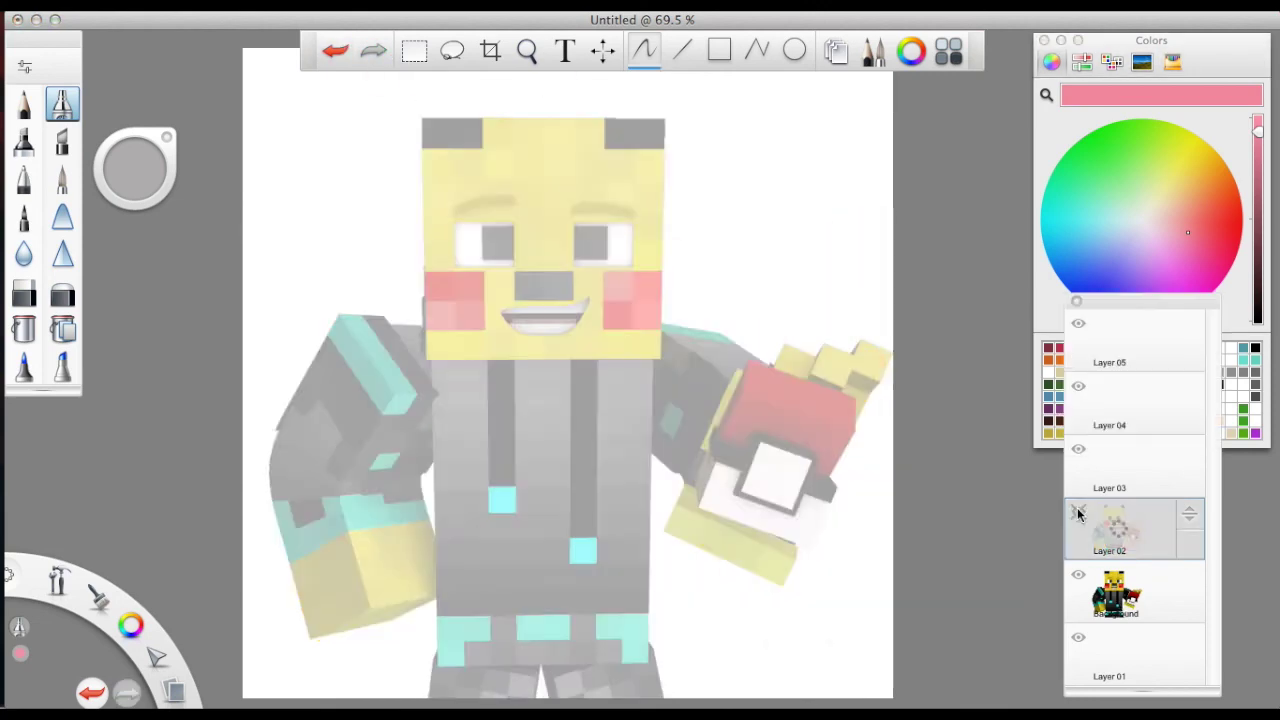
{"action": "left_click", "coordinate": [1078, 512]}
{"action": "left_click", "coordinate": [1078, 512]}
{"action": "left_click", "coordinate": [1078, 512]}
{"action": "key", "text": "ctrl+z"}
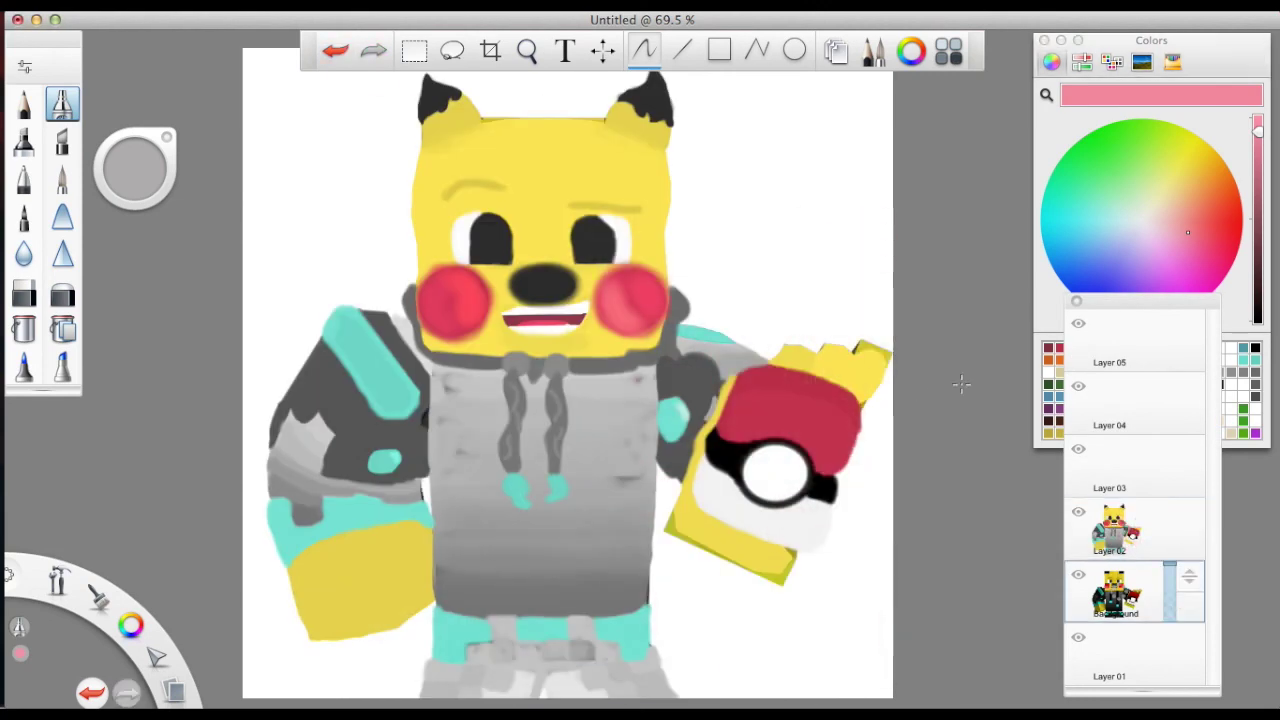
Cover the reference showing at the hoodie's edges with light grey and touch up the ball hand's edges in yellow
{"action": "left_click", "coordinate": [613, 470], "text": "alt"}
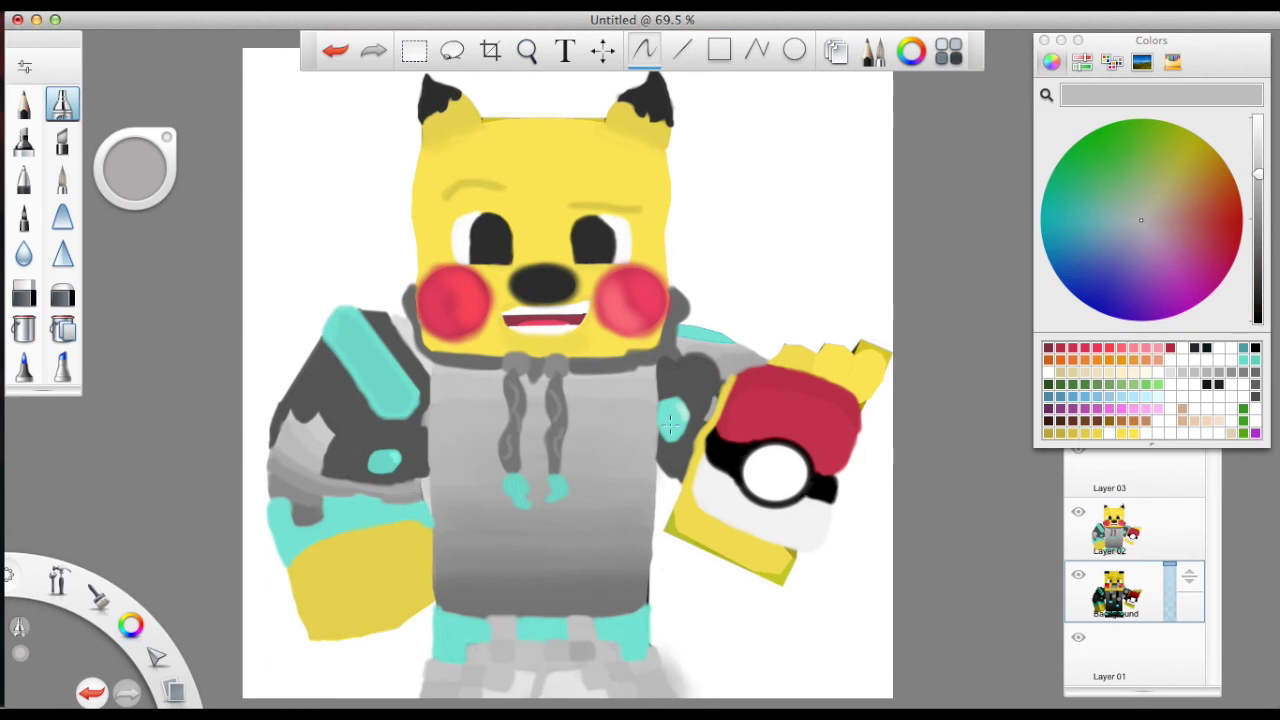
{"action": "left_click", "coordinate": [745, 560], "text": "alt"}
{"action": "key", "text": "ctrl+z"}
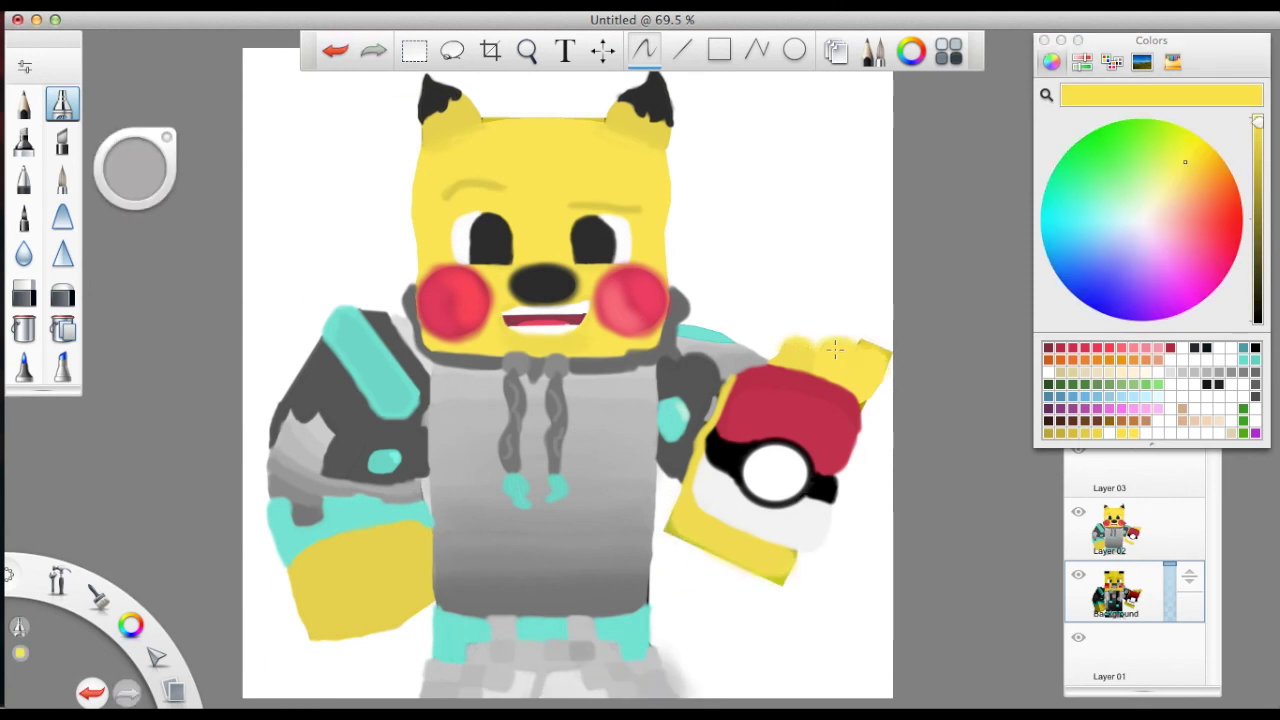
Hide the blocky reference layer and smooth the trousers' checkered blocks on Layer 02 with grey sampled from them
{"action": "left_click", "coordinate": [1078, 578]}
{"action": "left_click", "coordinate": [527, 665], "text": "alt"}
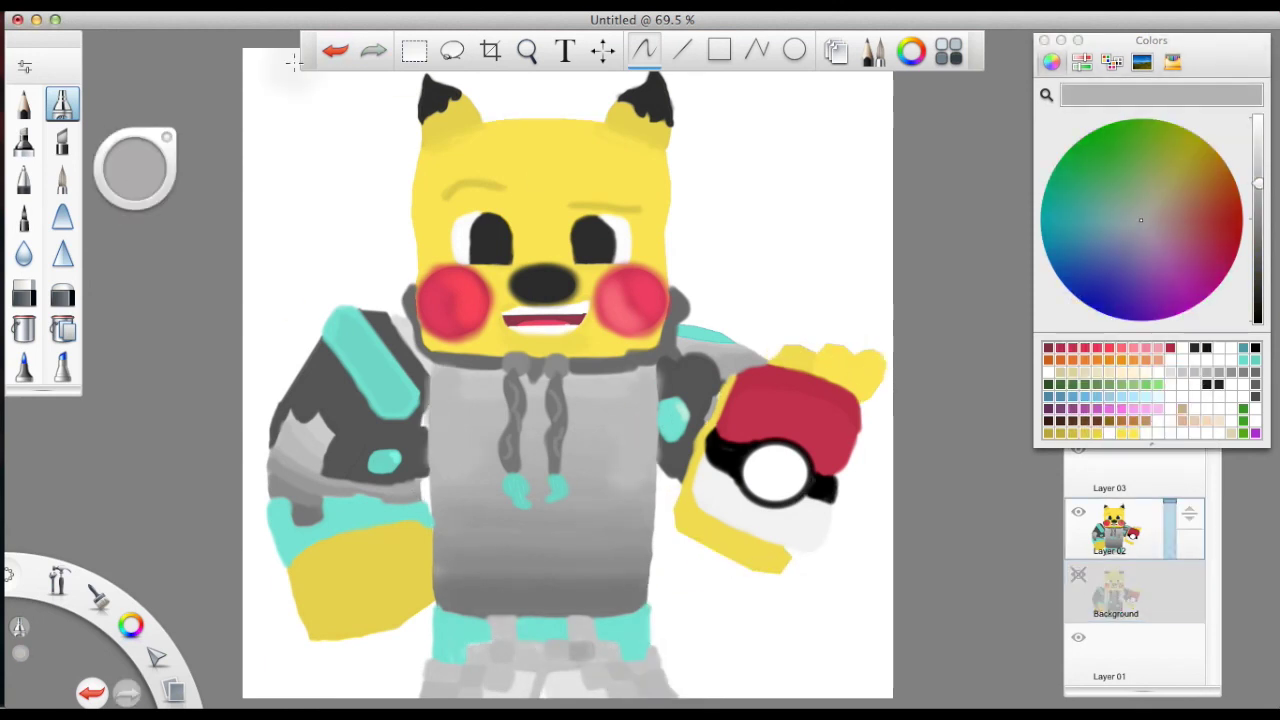
{"action": "key", "text": "ctrl+z"}
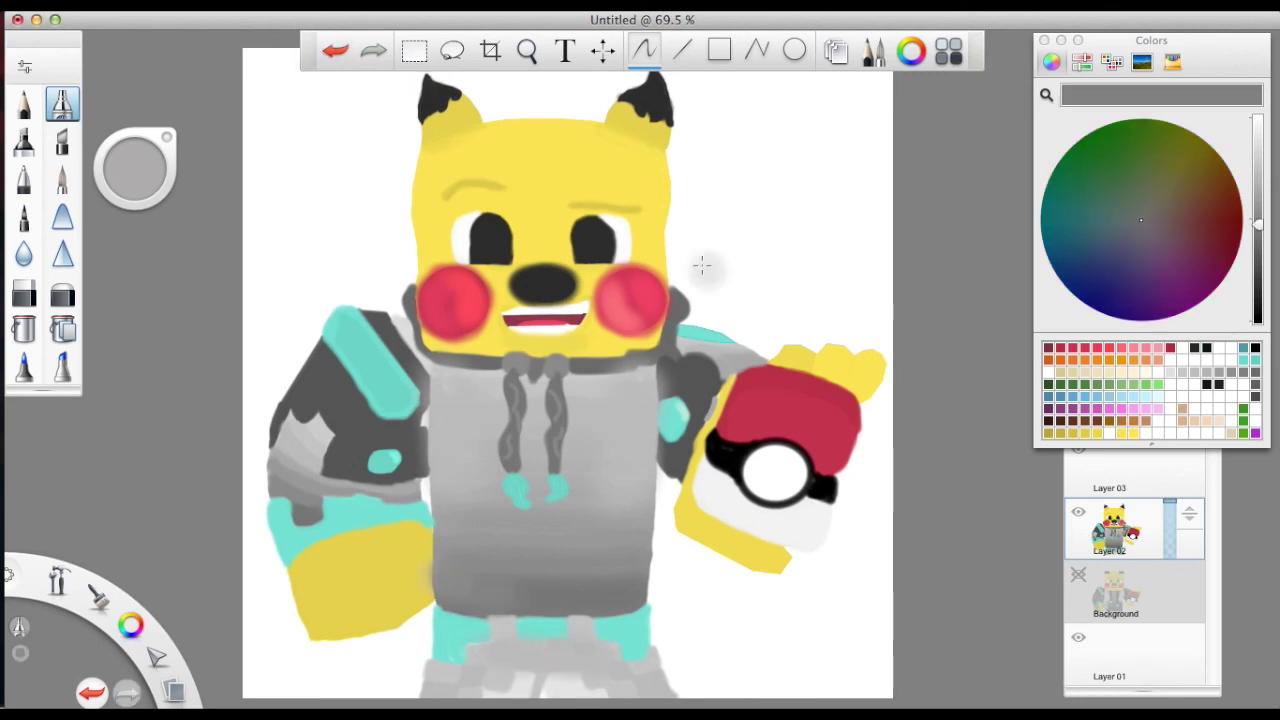
Fade Layer 02 and paint soft diagonal bands of crimson, white and black across the Background layer
{"action": "left_click", "coordinate": [1078, 578]}
{"action": "left_click", "coordinate": [1078, 512]}
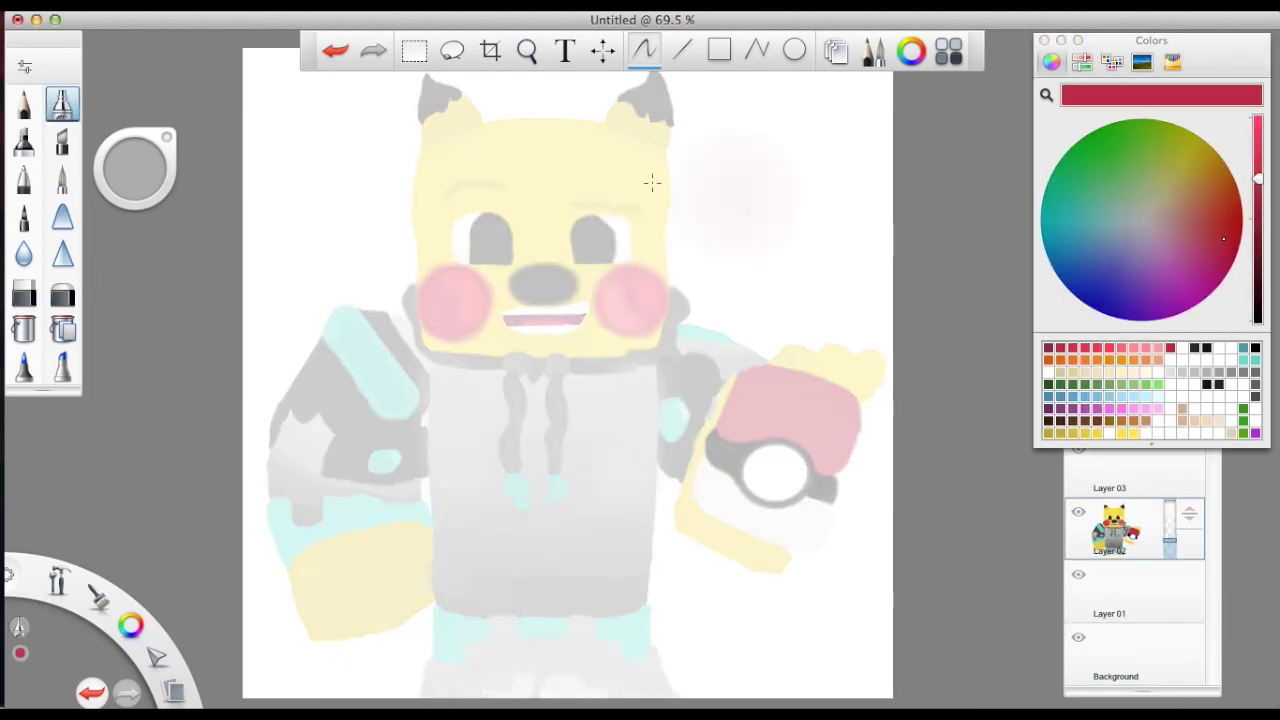
{"action": "mouse_move", "coordinate": [300, 70]}
{"action": "left_mouse_down"}
{"action": "mouse_move", "coordinate": [236, 238]}
{"action": "mouse_move", "coordinate": [600, 480]}
{"action": "left_mouse_up"}
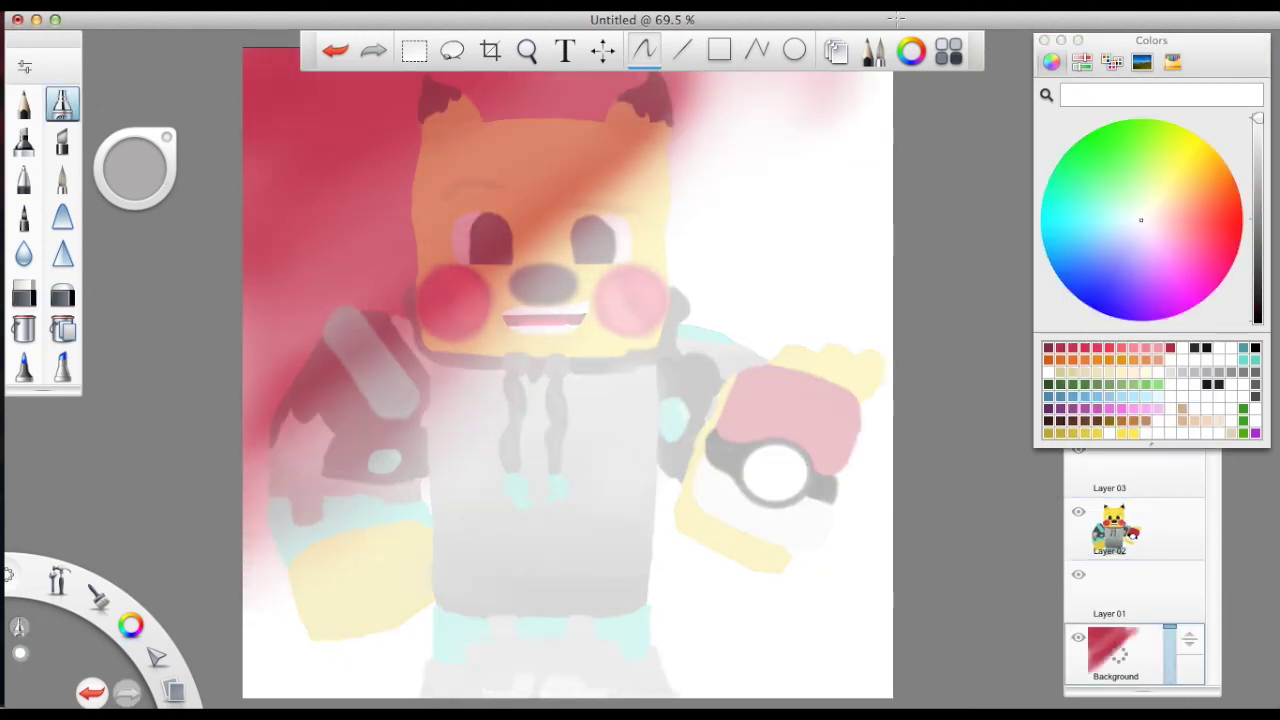
{"action": "left_click_drag", "start_coordinate": [850, 300], "coordinate": [520, 660]}
{"action": "mouse_move", "coordinate": [300, 110]}
{"action": "left_mouse_down"}
{"action": "mouse_move", "coordinate": [291, 342]}
{"action": "mouse_move", "coordinate": [600, 250]}
{"action": "left_mouse_up"}
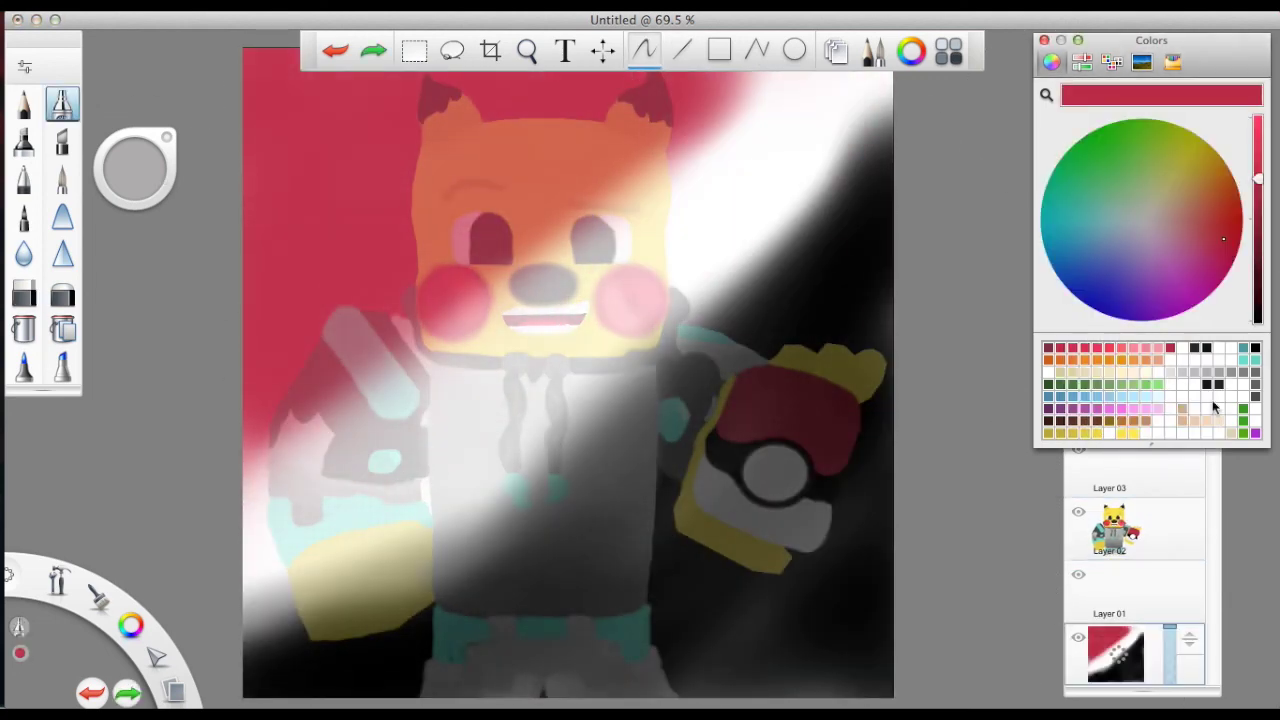
{"action": "left_click", "coordinate": [1182, 347]}
{"action": "mouse_move", "coordinate": [450, 250]}
{"action": "left_mouse_down"}
{"action": "mouse_move", "coordinate": [266, 549]}
{"action": "mouse_move", "coordinate": [300, 420]}
{"action": "left_mouse_up"}
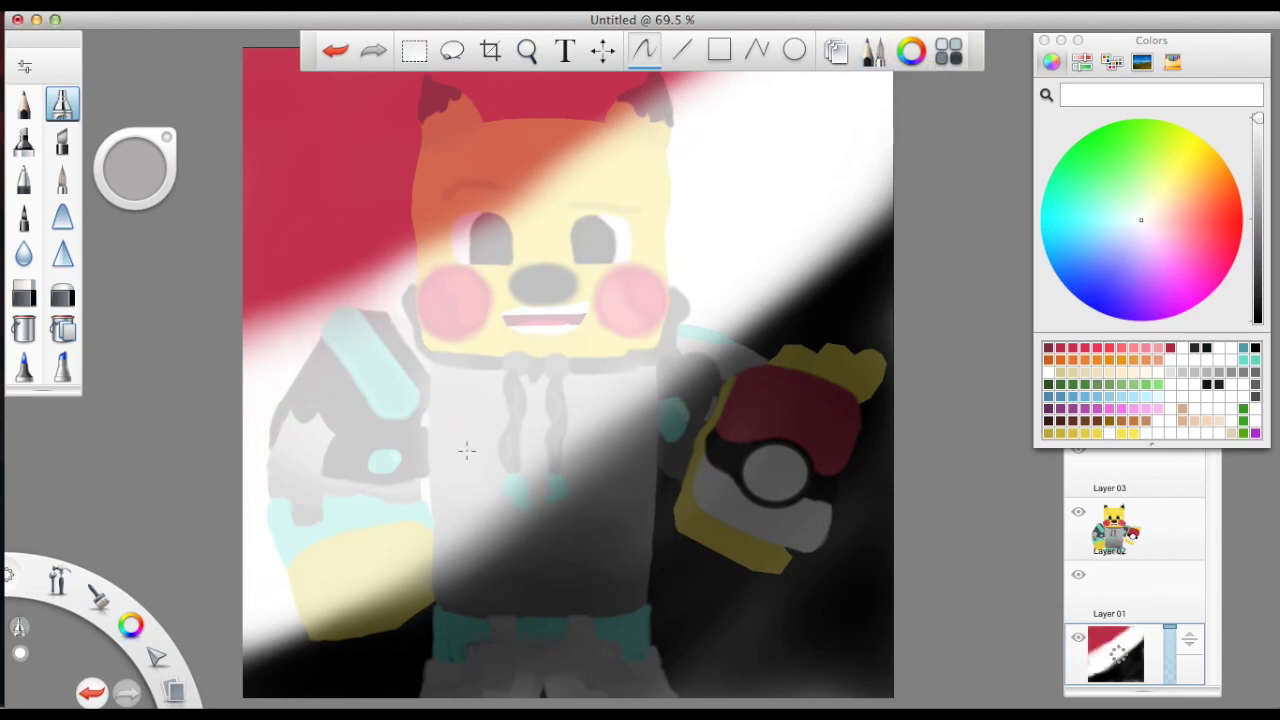
Draw a large circle with a smaller one inside on Layer 01, over the red area, as a Poké Ball outline
{"action": "left_click", "coordinate": [1118, 528]}
{"action": "left_click", "coordinate": [1118, 590]}
{"action": "left_click", "coordinate": [24, 103]}
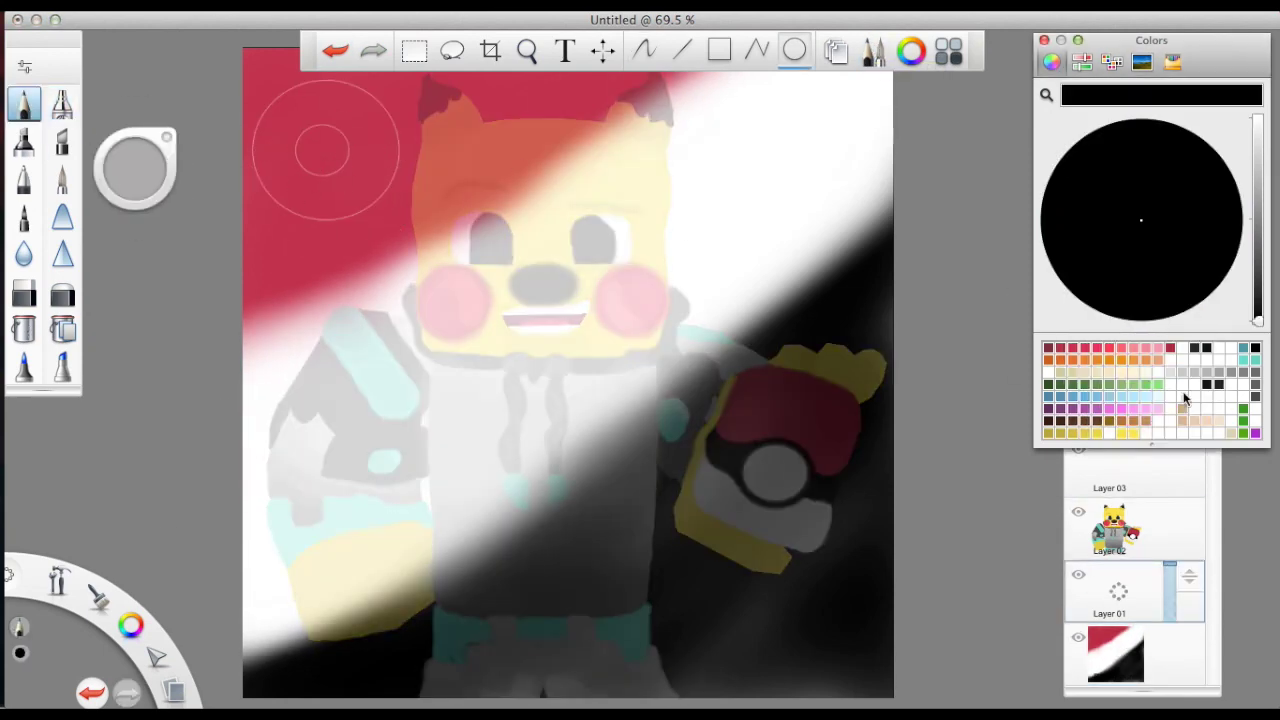
{"action": "left_click_drag", "start_coordinate": [268, 152], "coordinate": [375, 200]}
Colour the ball with a red upper half, white lower half, dark dividing band and white centre button
{"action": "left_click", "coordinate": [24, 140]}
{"action": "left_click_drag", "start_coordinate": [254, 140], "coordinate": [396, 143]}
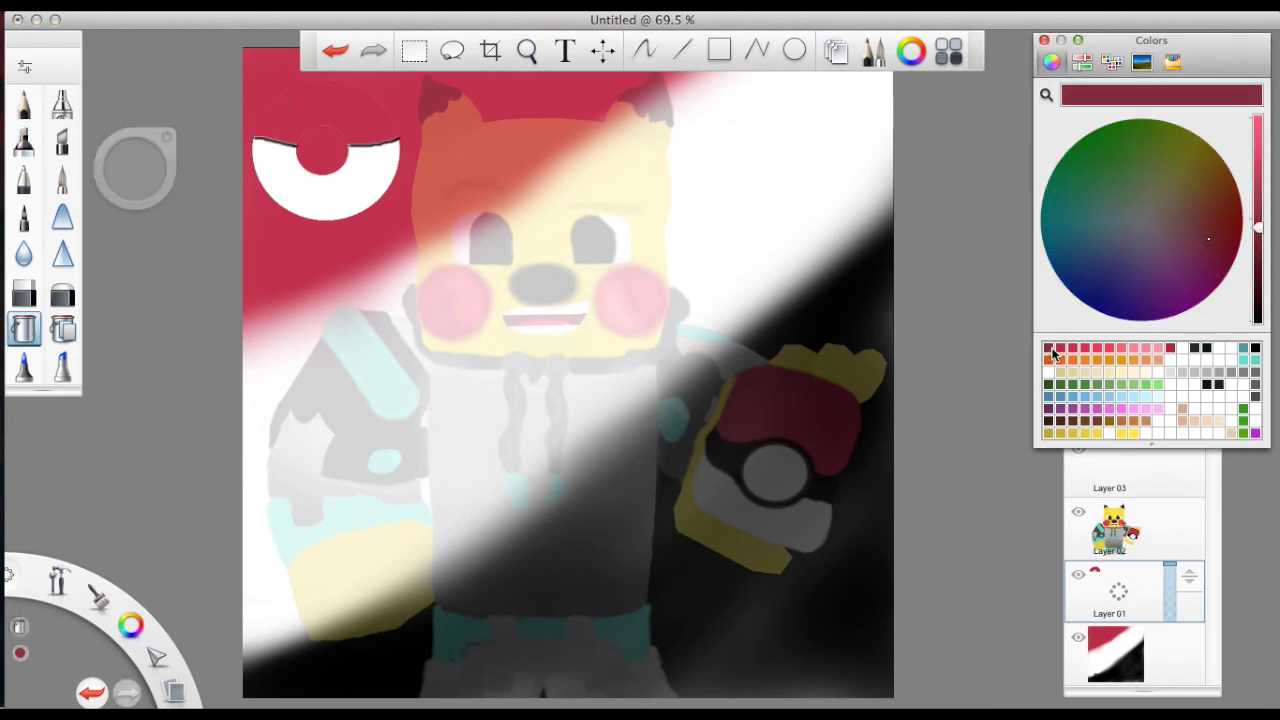
{"action": "key", "text": "ctrl+z"}
{"action": "left_click_drag", "start_coordinate": [404, 145], "coordinate": [254, 143]}
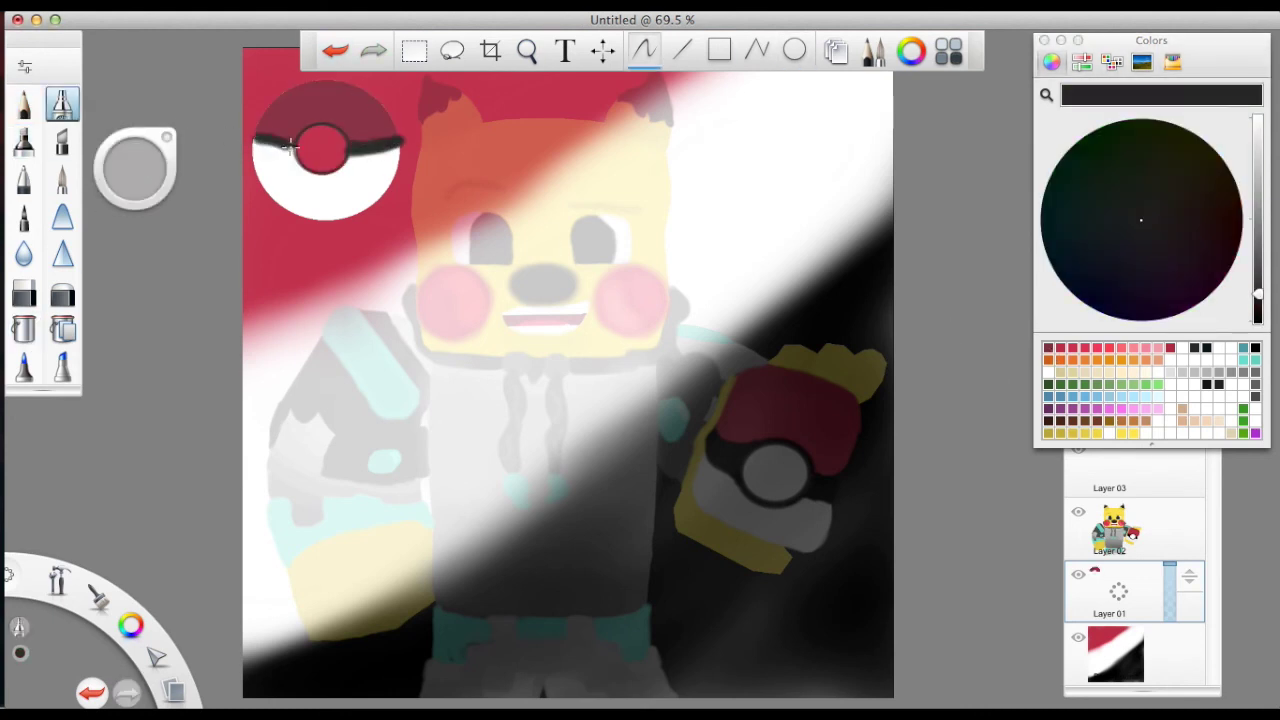
{"action": "left_click", "coordinate": [322, 147]}
{"action": "left_click", "coordinate": [423, 91], "text": "alt"}
{"action": "key", "text": "e"}
{"action": "left_click_drag", "start_coordinate": [270, 195], "coordinate": [380, 205]}
{"action": "key", "text": "ctrl+z"}
Select the finished Poké Ball and scatter rotated copies of it across the canvas on Layer 01
{"action": "key", "text": "m"}
{"action": "left_click_drag", "start_coordinate": [250, 95], "coordinate": [412, 212]}
{"action": "mouse_move", "coordinate": [412, 212]}
{"action": "left_mouse_down"}
{"action": "mouse_move", "coordinate": [814, 277]}
{"action": "mouse_move", "coordinate": [420, 294]}
{"action": "mouse_move", "coordinate": [432, 420]}
{"action": "mouse_move", "coordinate": [840, 287]}
{"action": "mouse_move", "coordinate": [808, 666]}
{"action": "mouse_move", "coordinate": [326, 681]}
{"action": "mouse_move", "coordinate": [575, 65]}
{"action": "mouse_move", "coordinate": [672, 389]}
{"action": "mouse_move", "coordinate": [546, 504]}
{"action": "mouse_move", "coordinate": [600, 614]}
{"action": "mouse_move", "coordinate": [278, 702]}
{"action": "mouse_move", "coordinate": [794, 143]}
{"action": "mouse_move", "coordinate": [823, 449]}
{"action": "mouse_move", "coordinate": [560, 620]}
{"action": "mouse_move", "coordinate": [604, 268]}
{"action": "mouse_move", "coordinate": [735, 438]}
{"action": "left_mouse_up"}
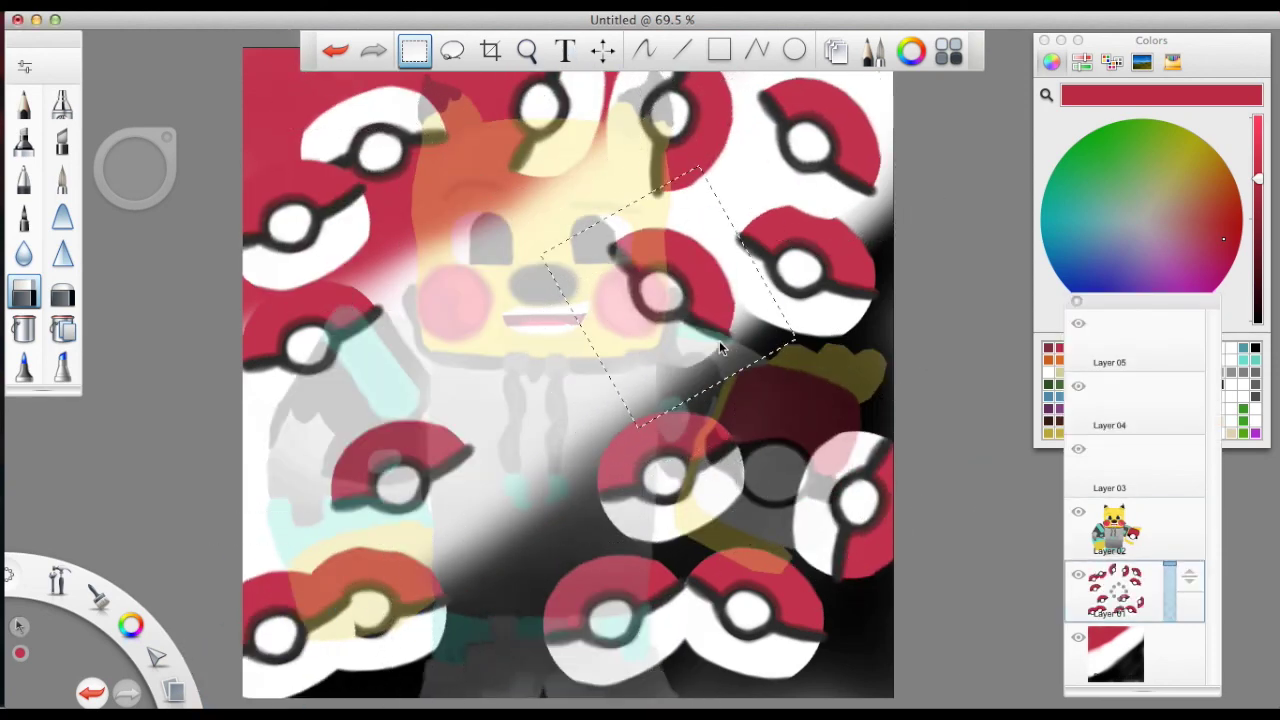
Restore Layer 02 to full opacity and touch up the trousers and waistband with colours sampled from them
{"action": "left_click", "coordinate": [1110, 525]}
{"action": "left_click", "coordinate": [545, 630], "text": "alt"}
{"action": "left_click", "coordinate": [589, 636], "text": "alt"}
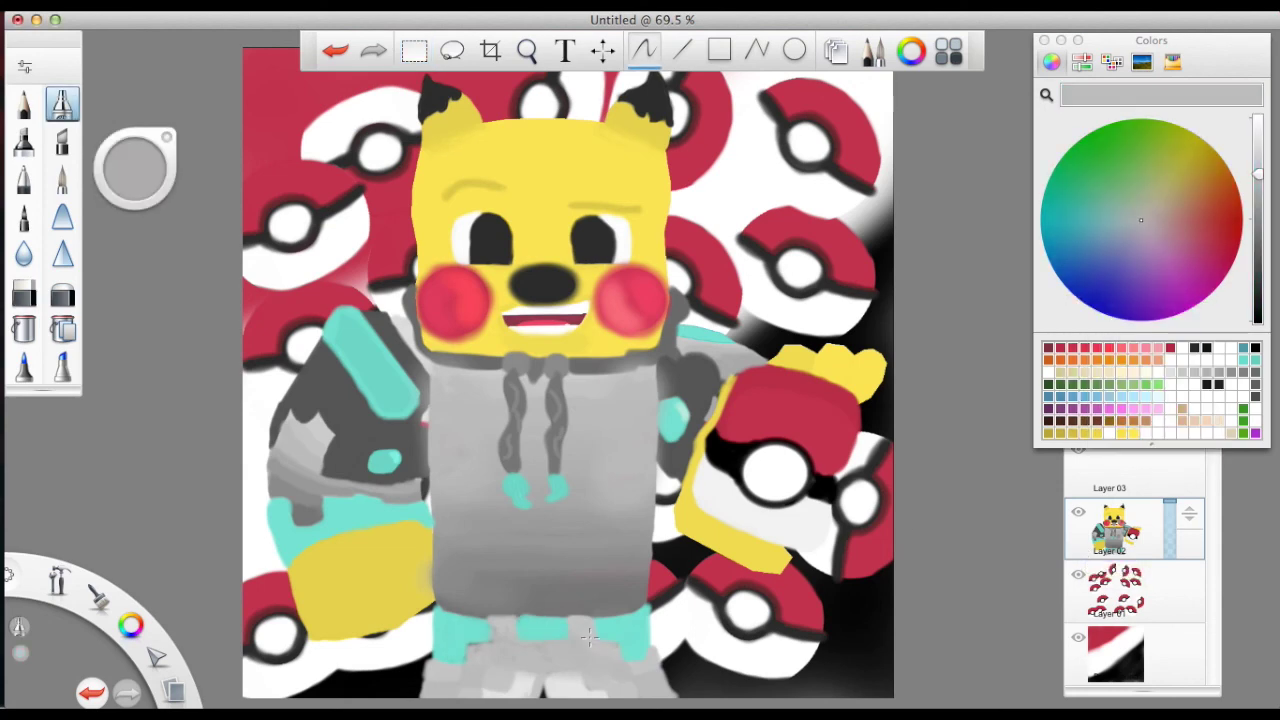
Soften the Background layer's red and black areas with a light grey airbrushed haze
{"action": "left_click", "coordinate": [1115, 655]}
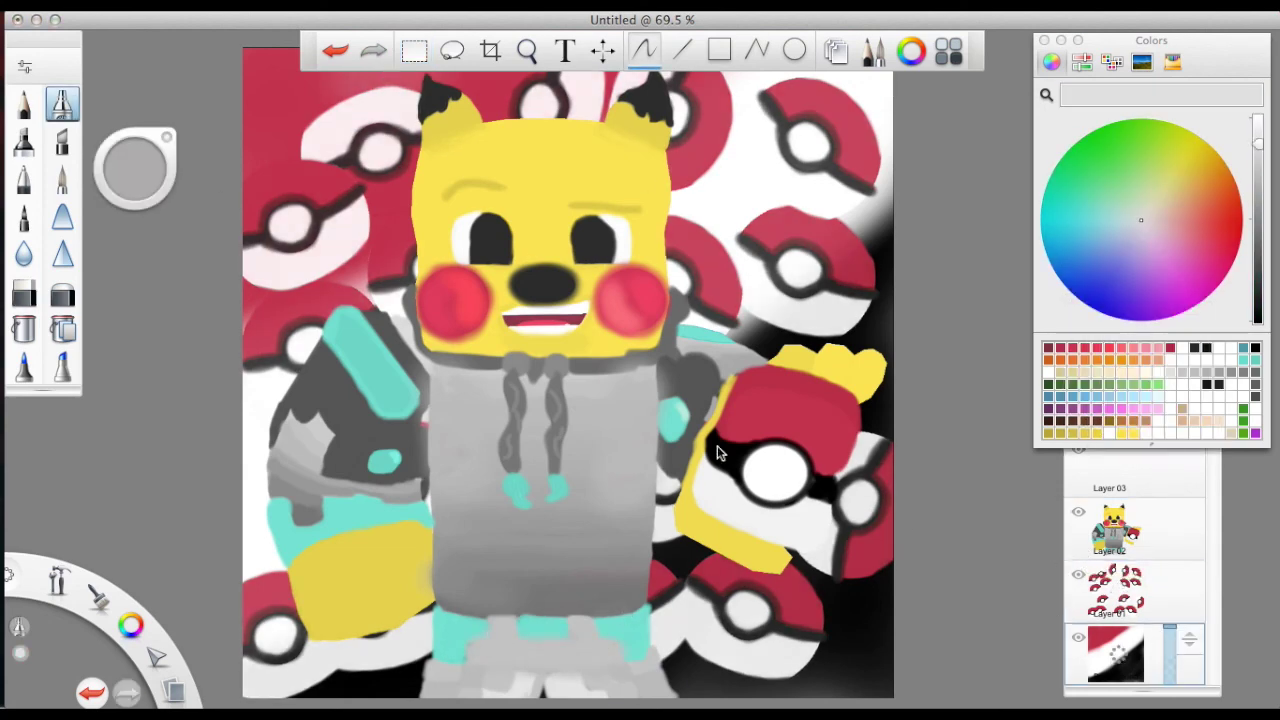
{"action": "left_click", "coordinate": [330, 50]}
{"action": "left_click", "coordinate": [418, 369]}
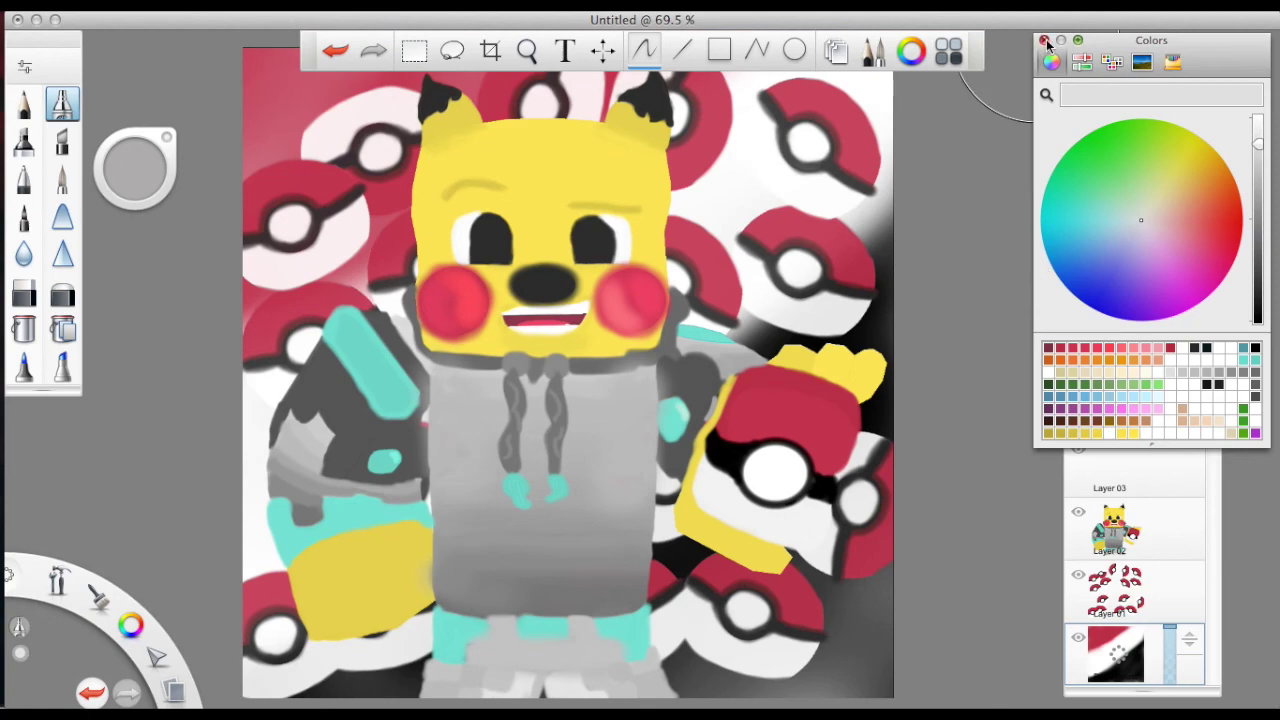